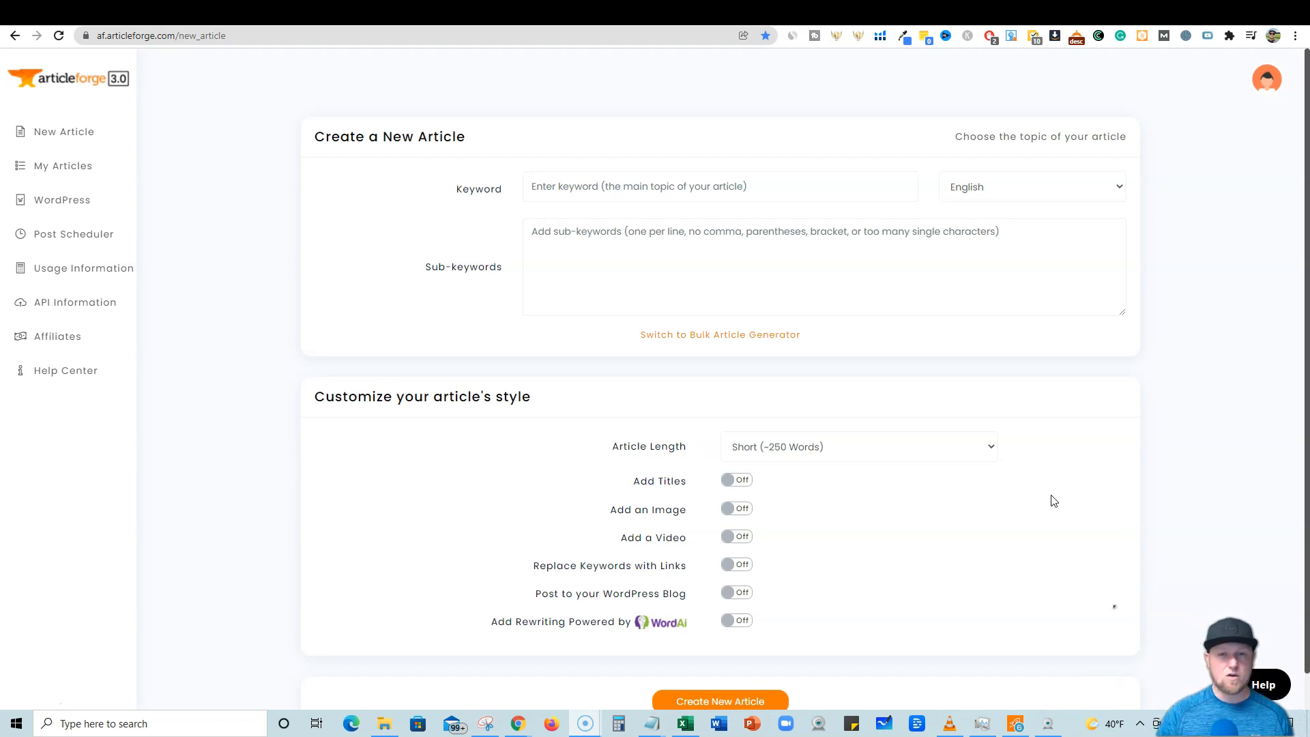
Paste the YouTube video link into the Youtube Random Comment Picker and start loading it.
click(1051, 507)
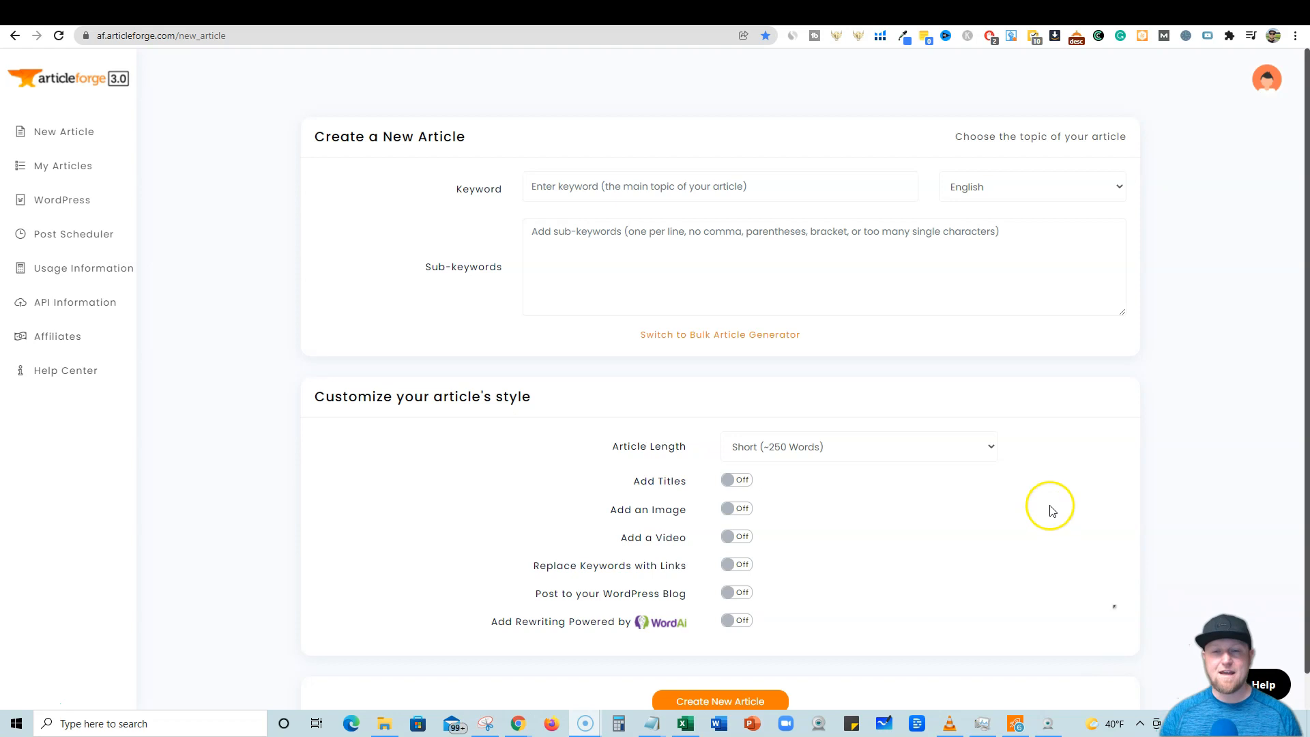
click(1107, 21)
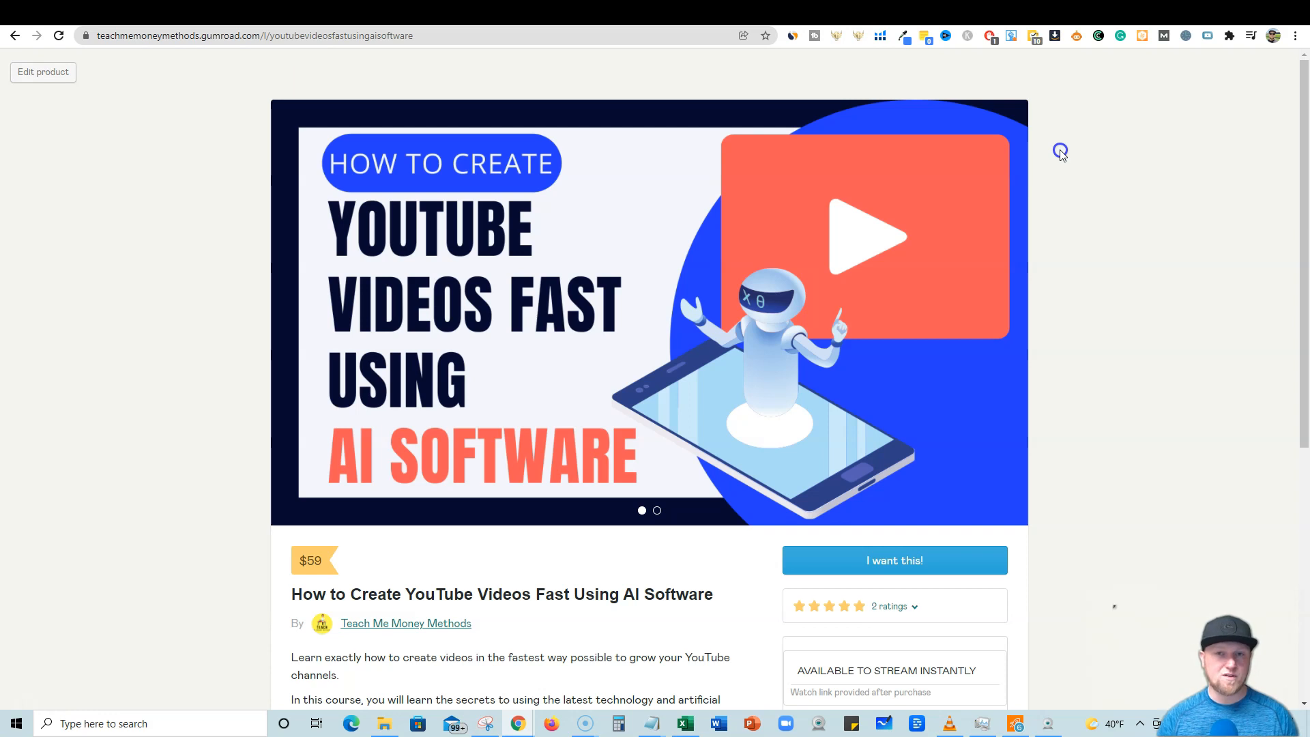
click(1031, 15)
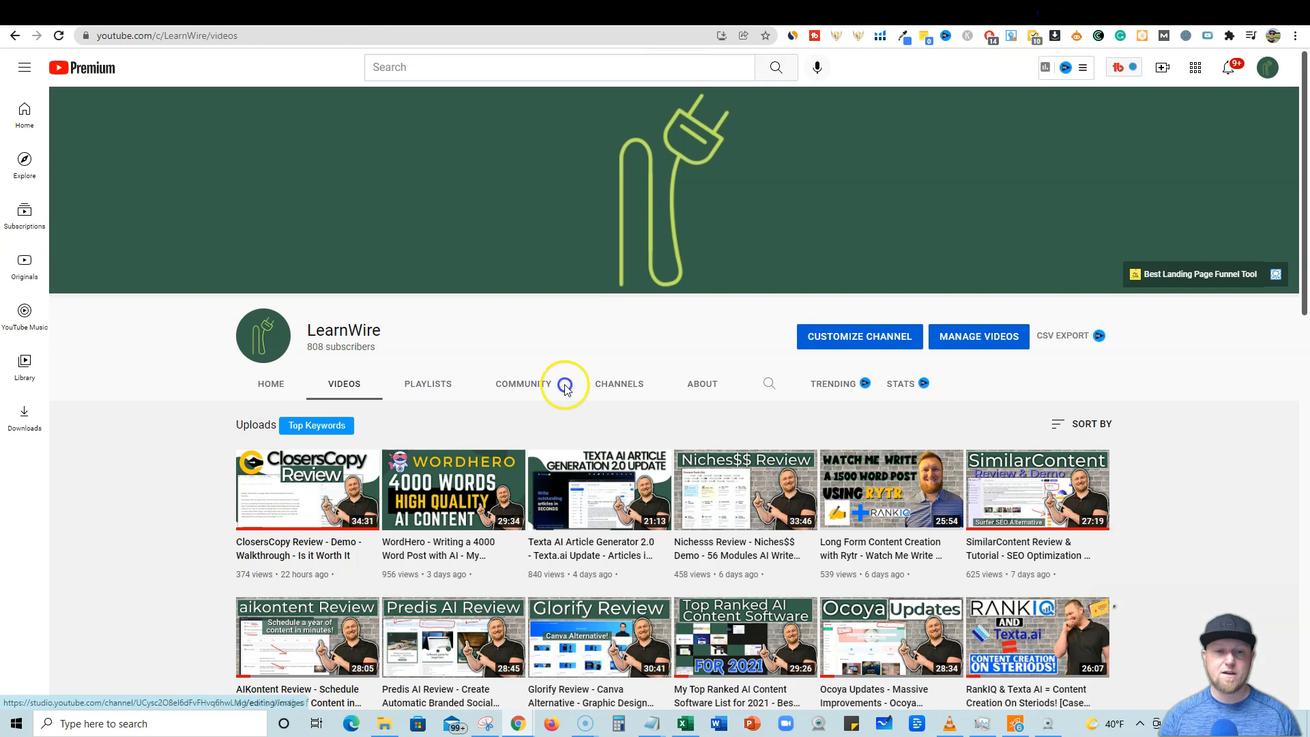
key(ctrl+Tab)
click(529, 322)
text(https://www.youtube.com/watch?v=fDn8Tfmk3NE)
click(645, 358)
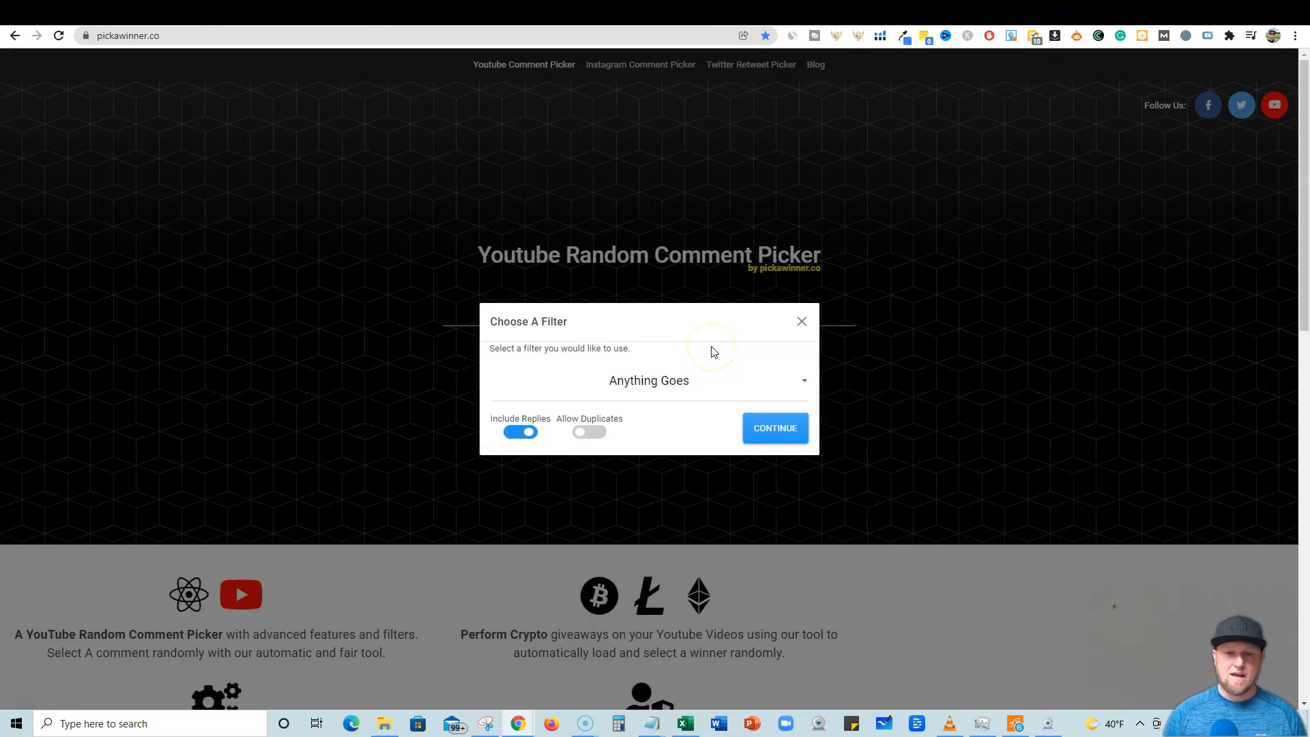
Turn off Include Replies with the Anything Goes filter, continue, and draw a random comment winner.
click(521, 431)
click(779, 390)
click(801, 430)
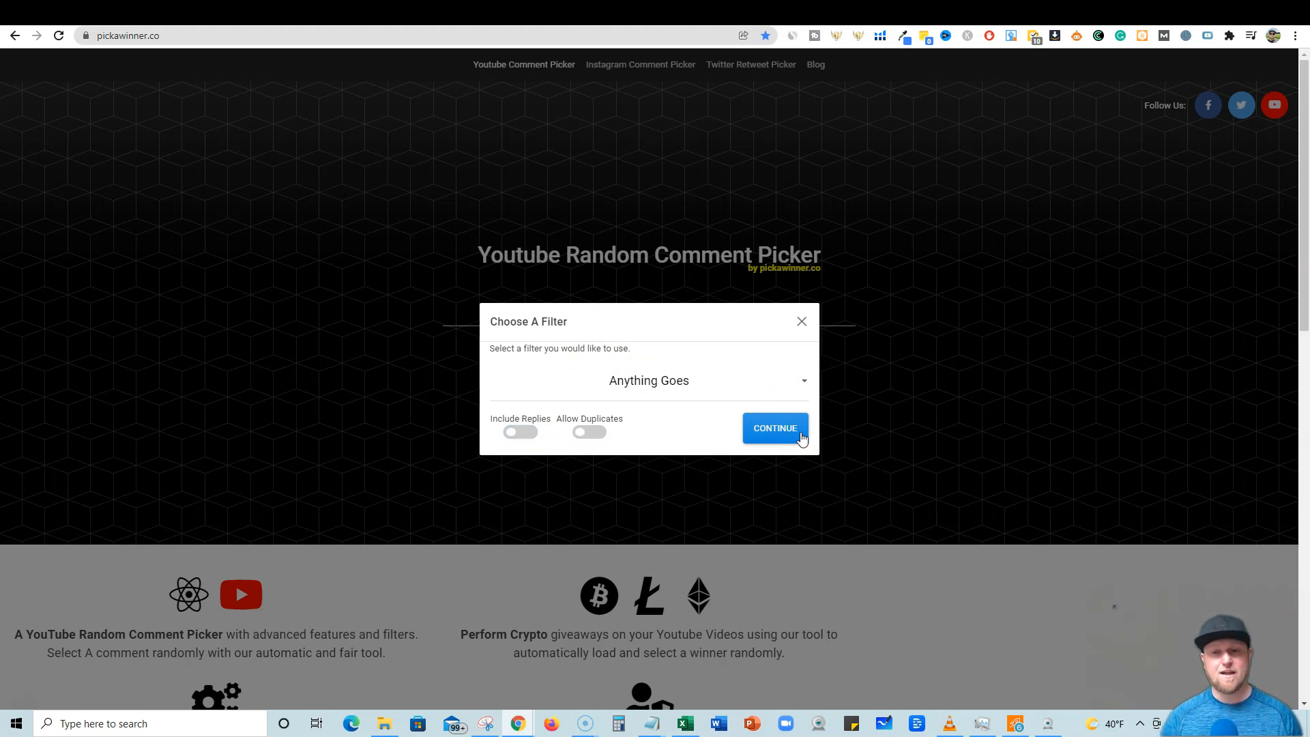
click(801, 433)
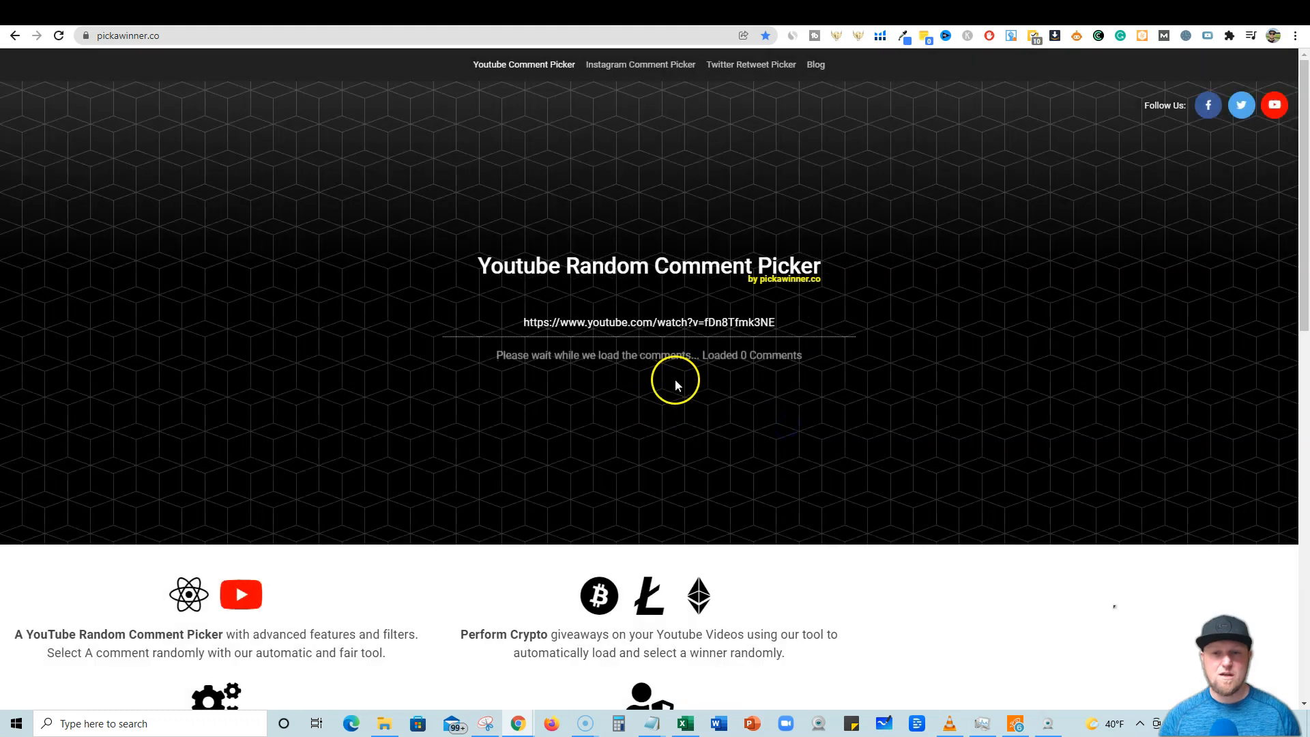
click(649, 365)
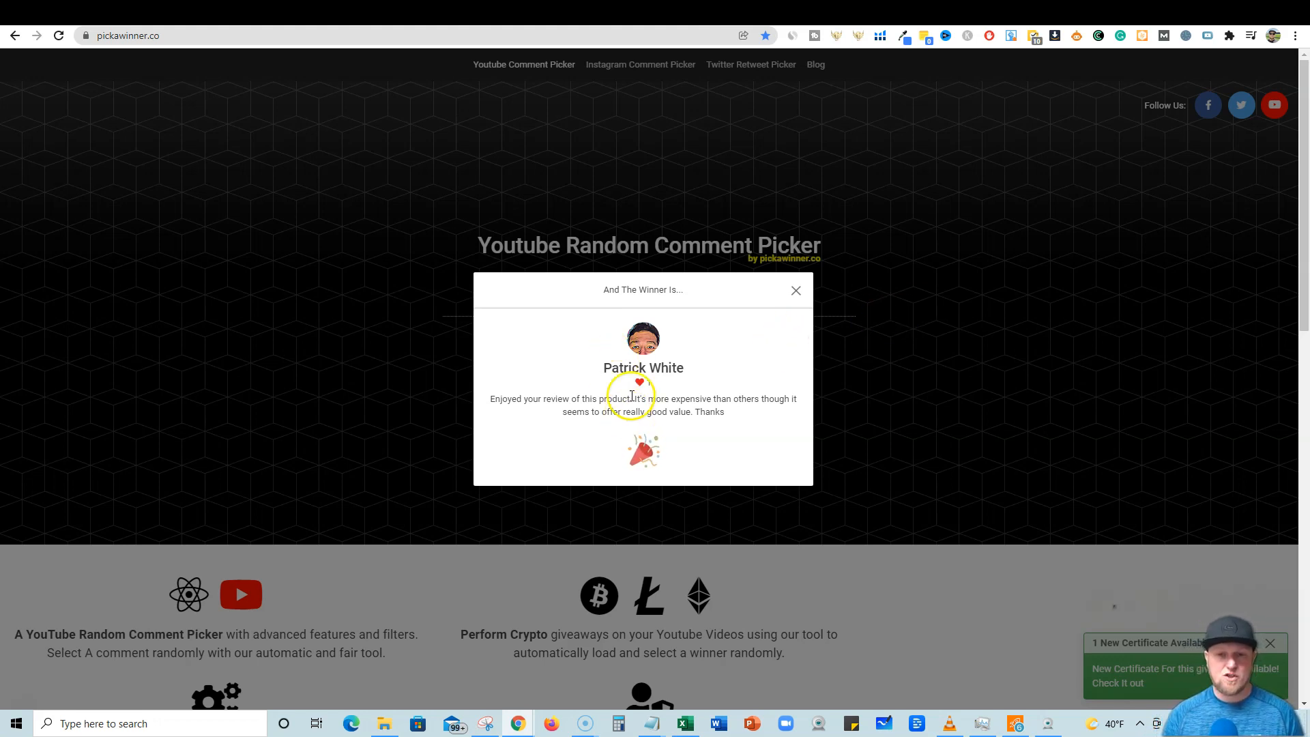
Open the giveaway rules in Notepad and highlight the contact e-mail address.
click(655, 716)
drag(845, 479, 555, 473)
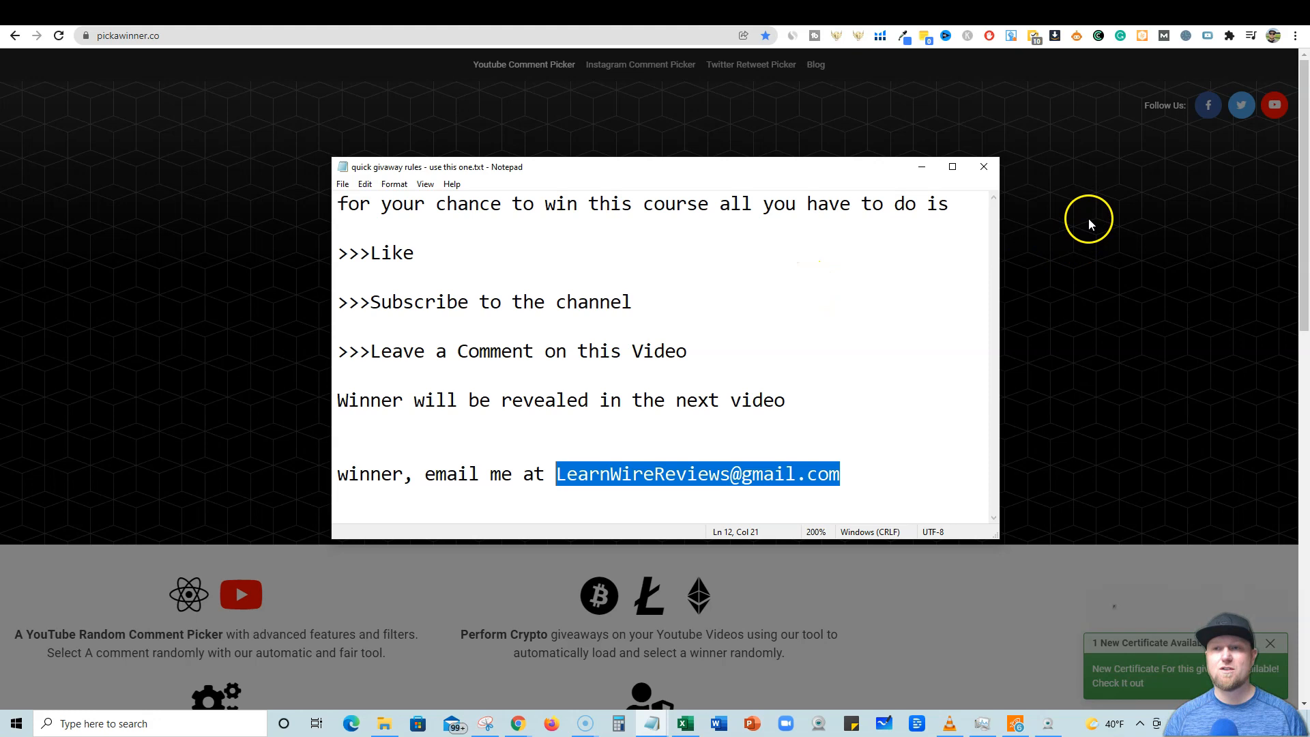
Select the Google search query '7 benefits of jumping rope'.
click(948, 15)
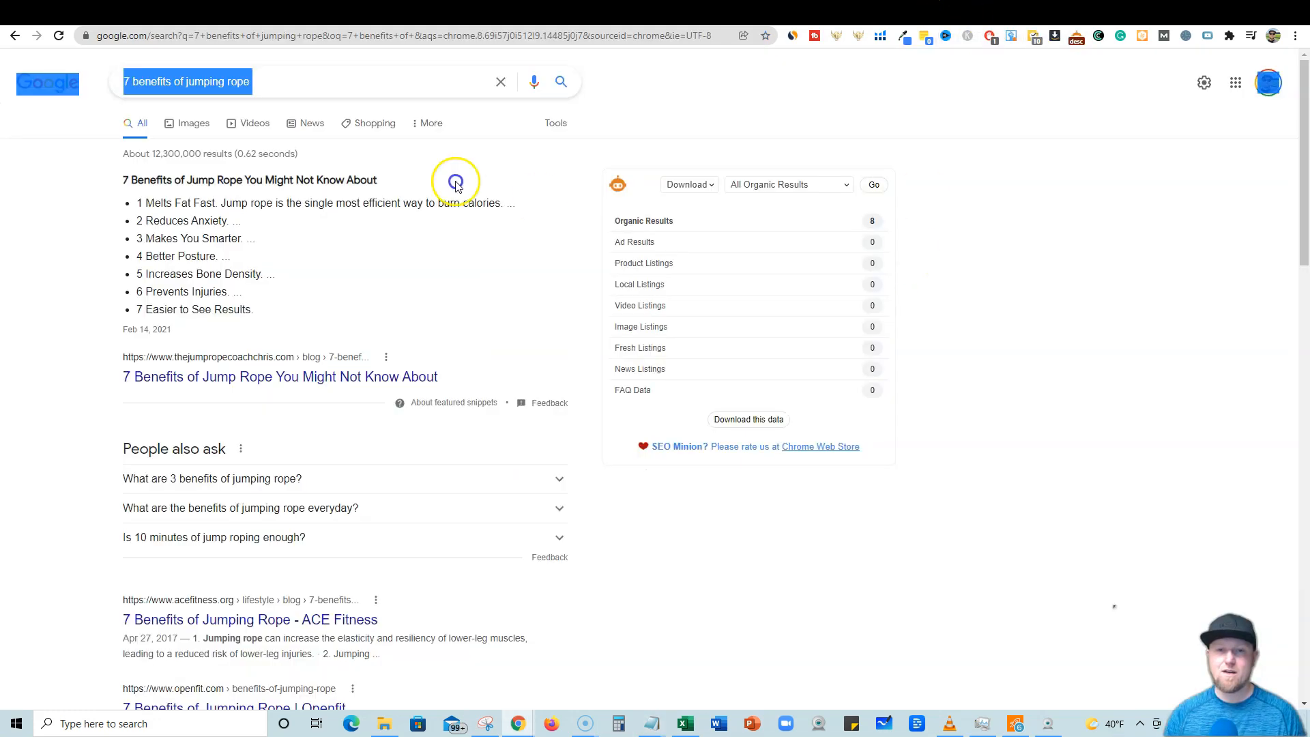
click(275, 82)
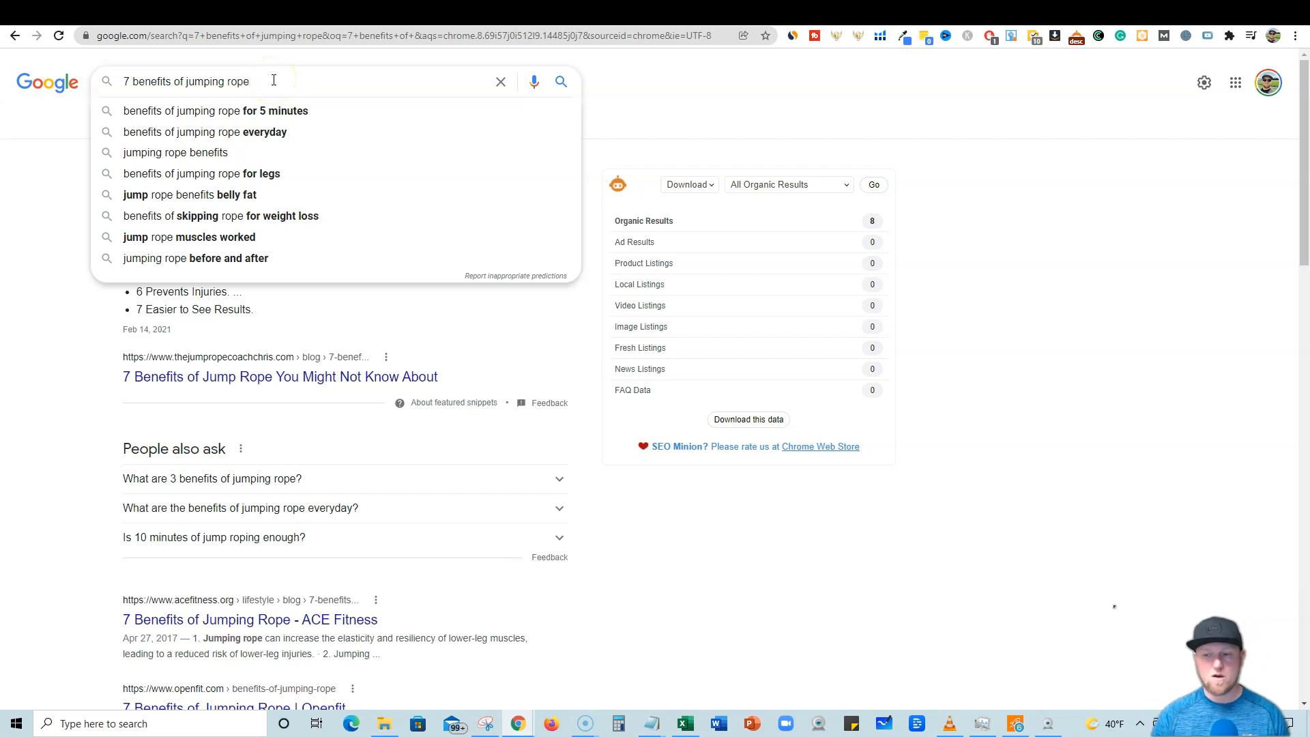
drag(266, 82, 123, 87)
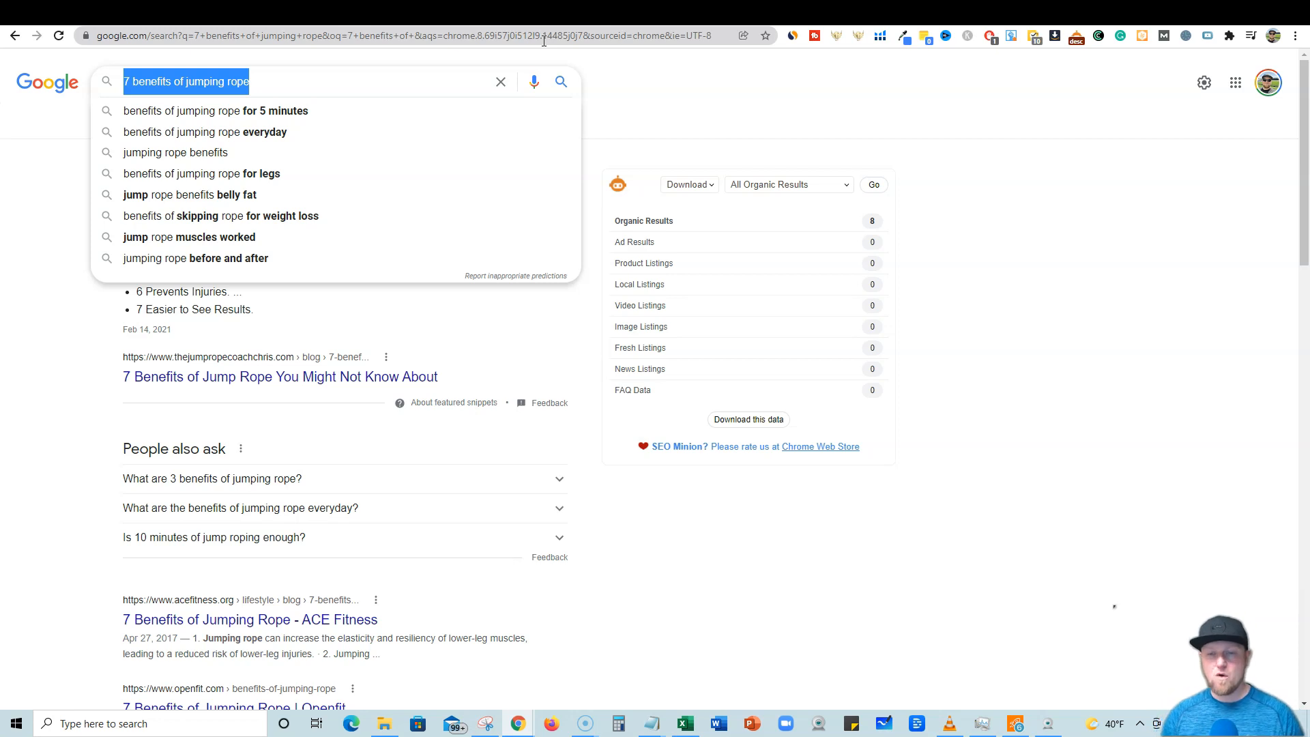
Review the generated outlines for '7 benefits of jumping rope' in the Outline tool.
click(924, 17)
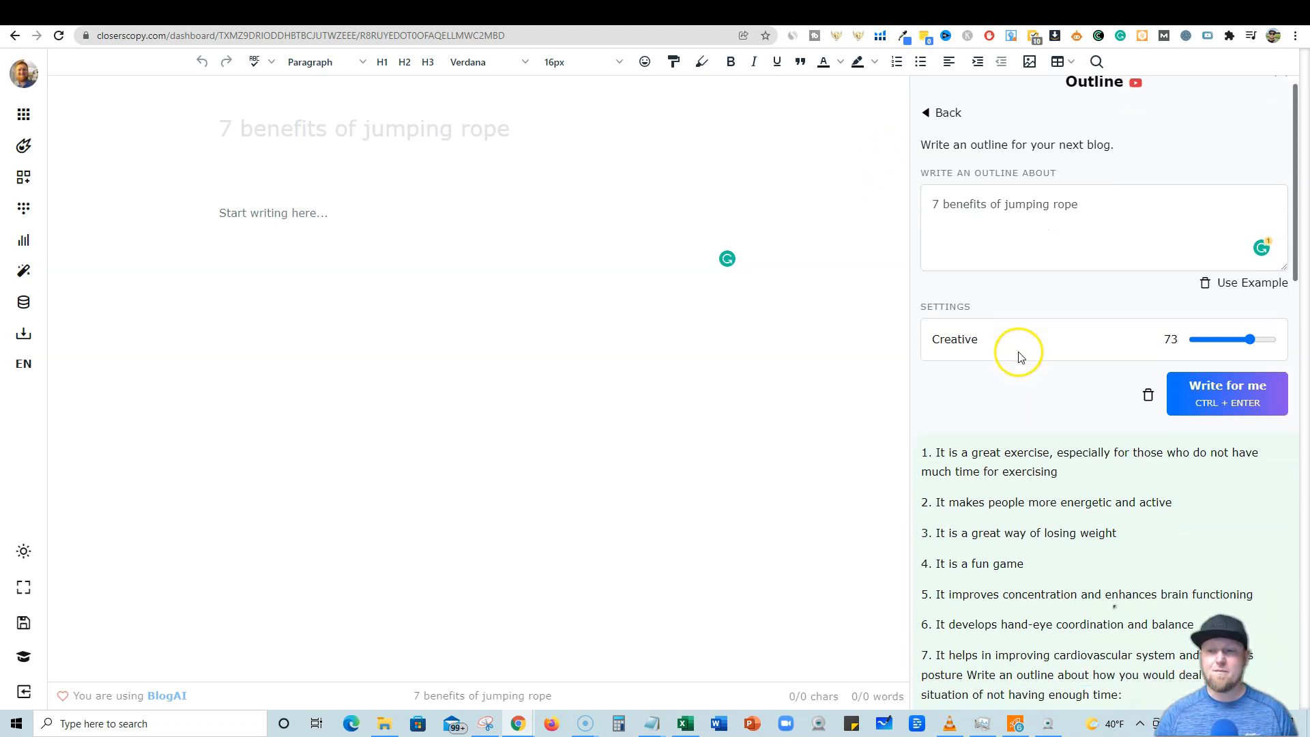
scroll(1010, 368, down, 2)
scroll(1000, 372, up, 1)
scroll(1000, 372, down, 1)
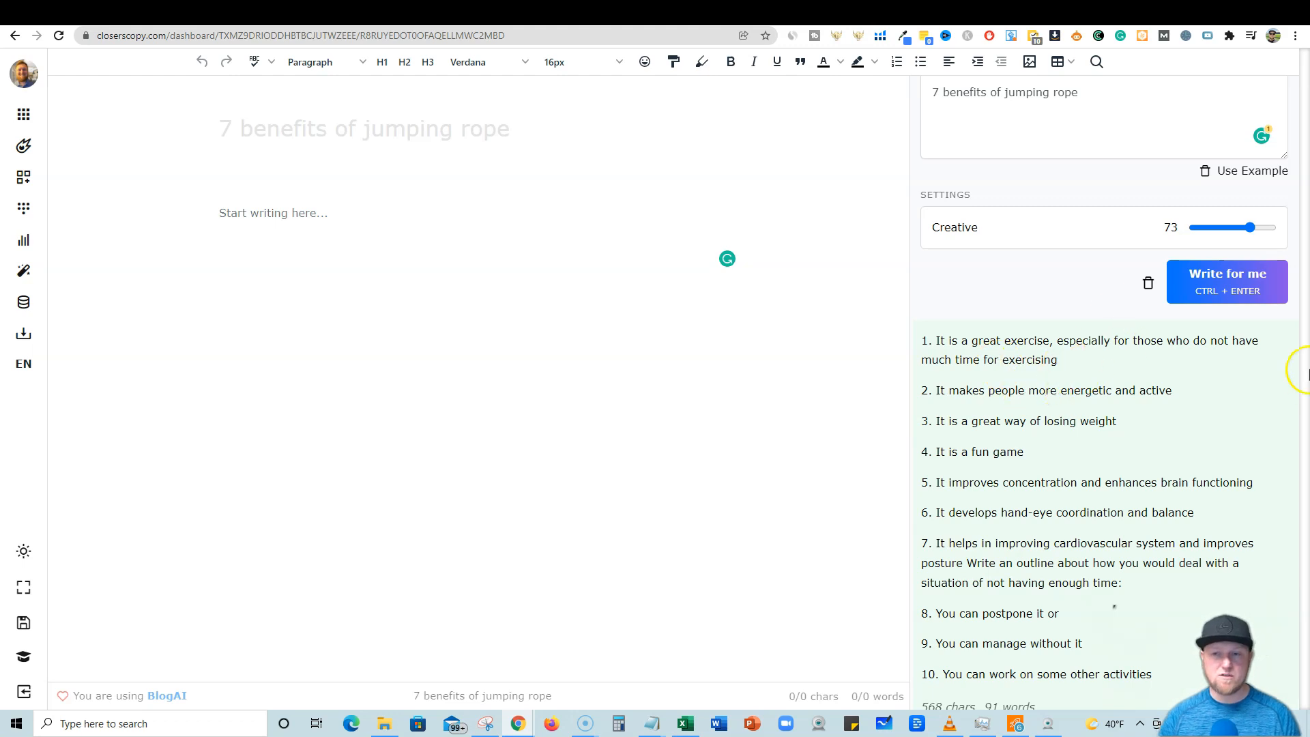
scroll(1100, 372, down, 1)
scroll(1100, 372, up, 1)
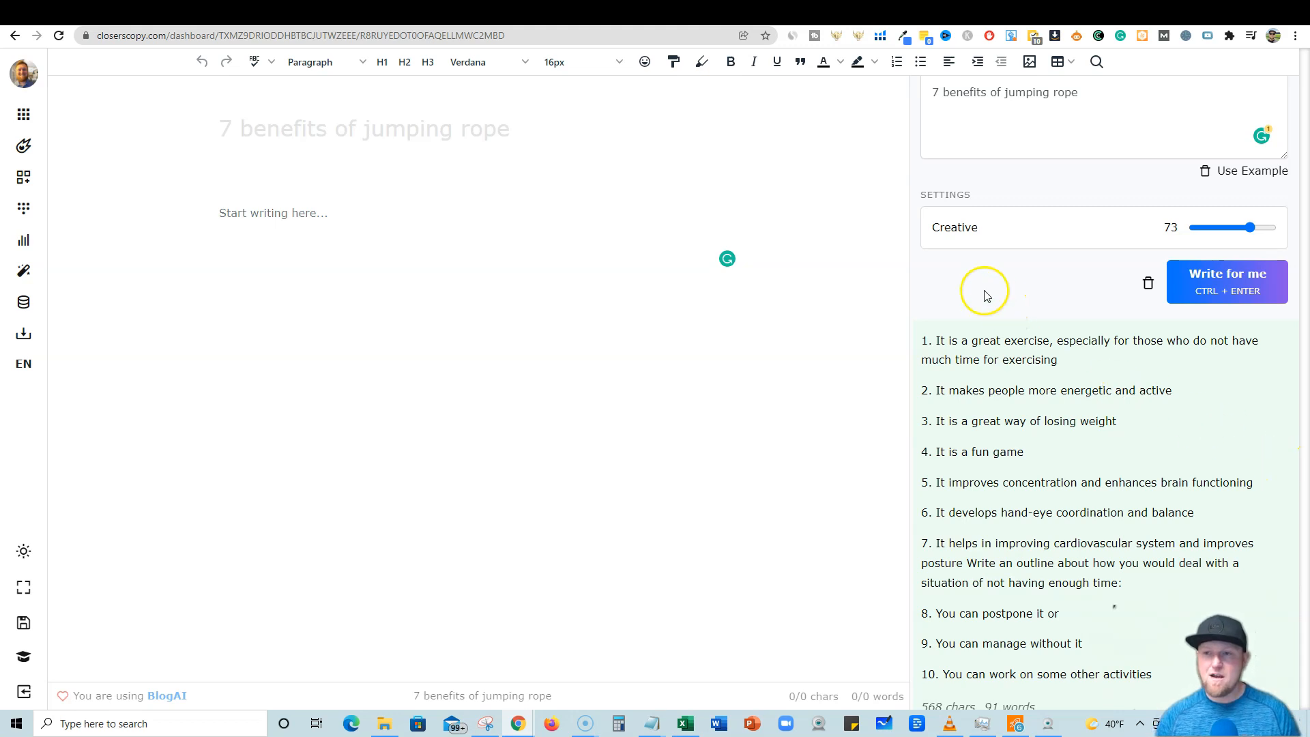
scroll(983, 286, up, 2)
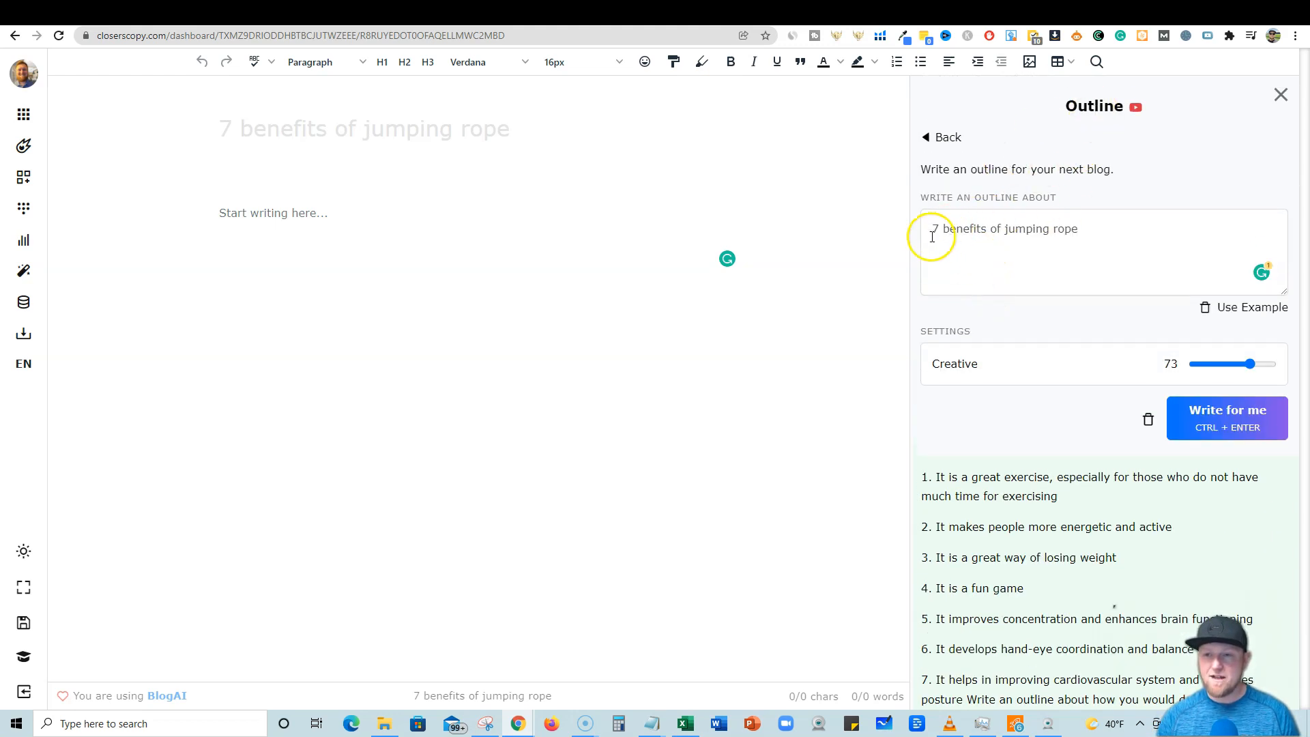
scroll(1011, 367, down, 2)
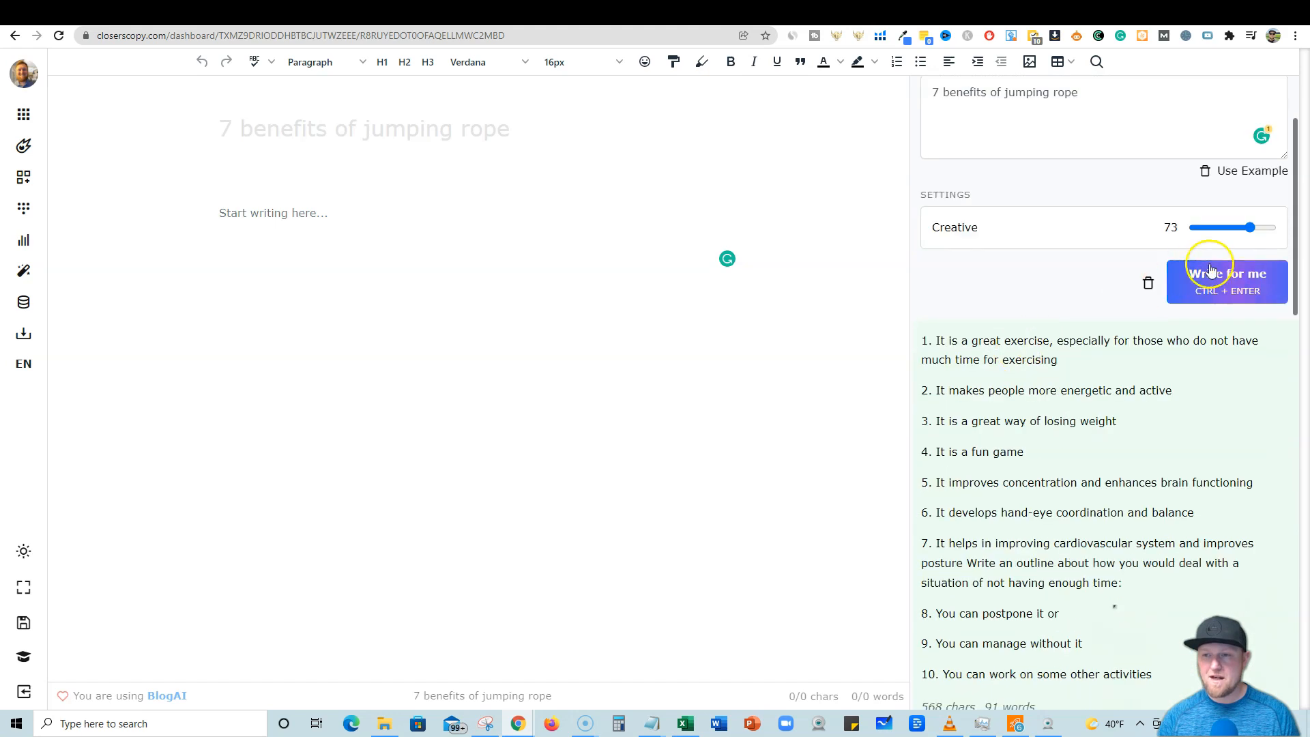
scroll(1126, 350, down, 5)
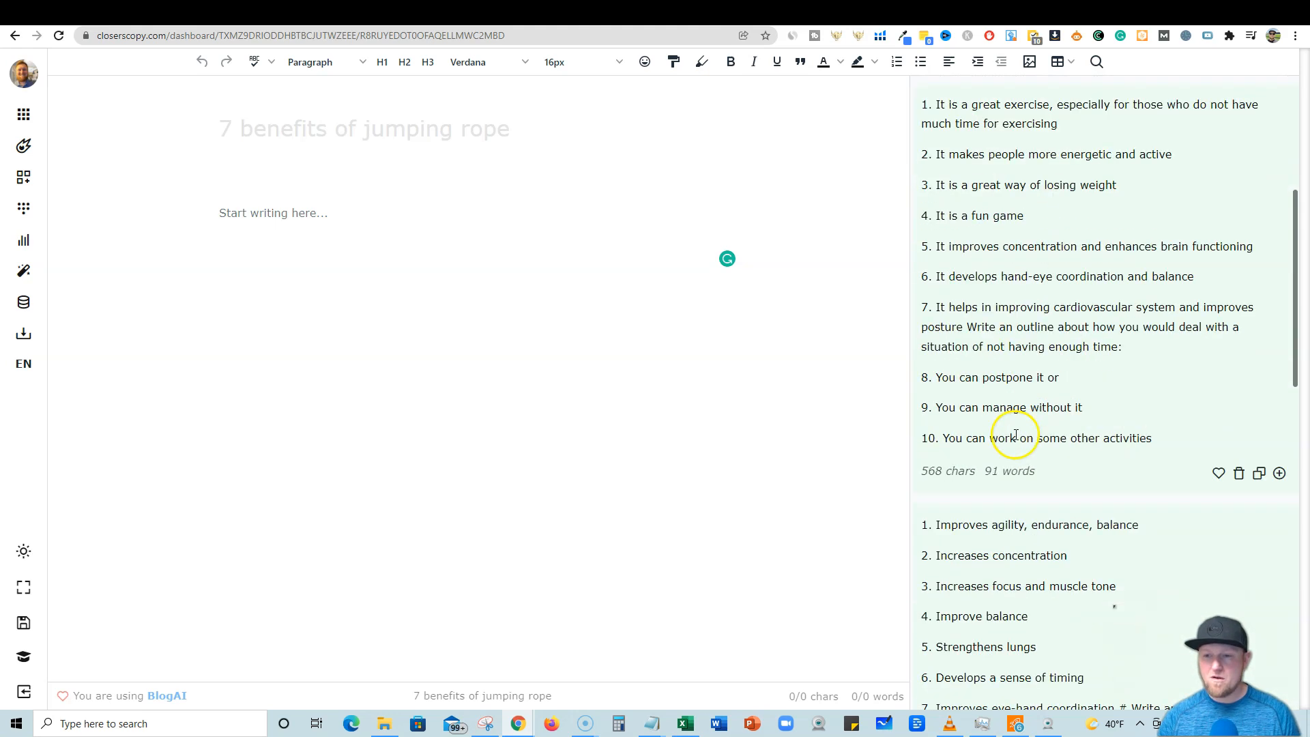
scroll(1015, 263, down, 4)
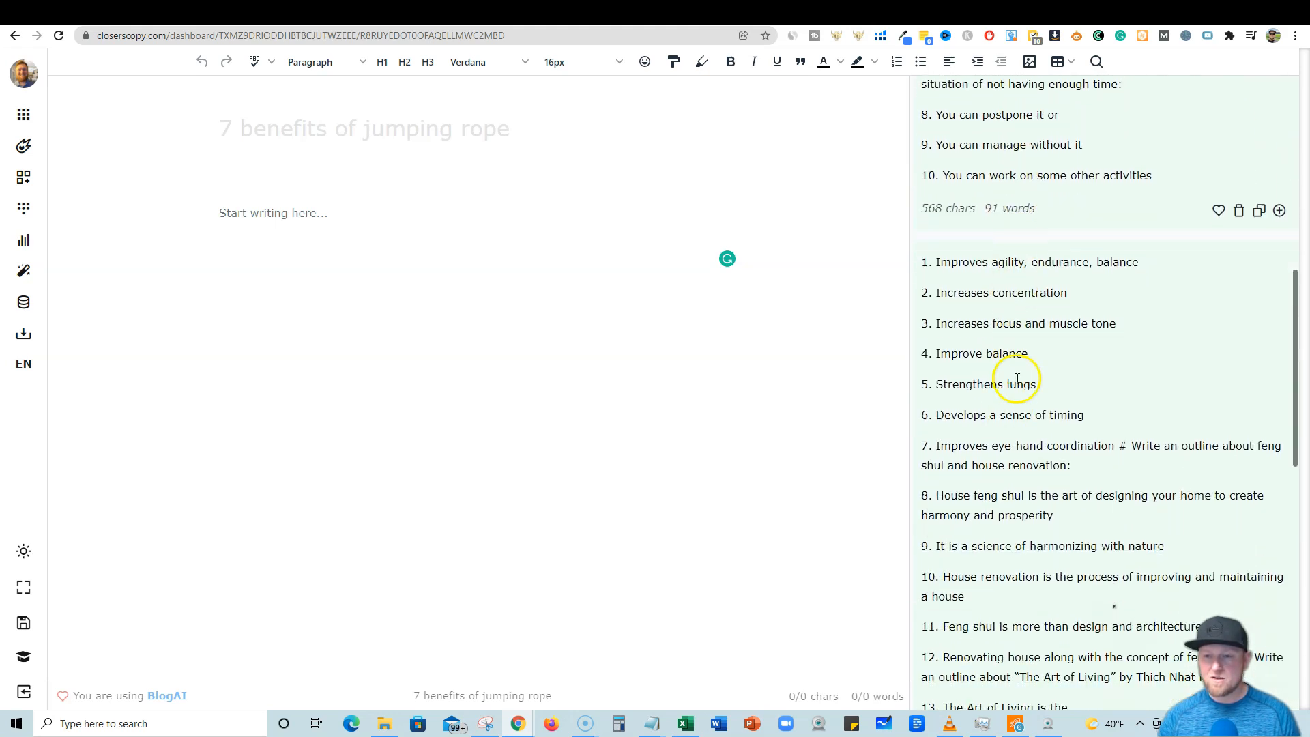
scroll(999, 486, down, 6)
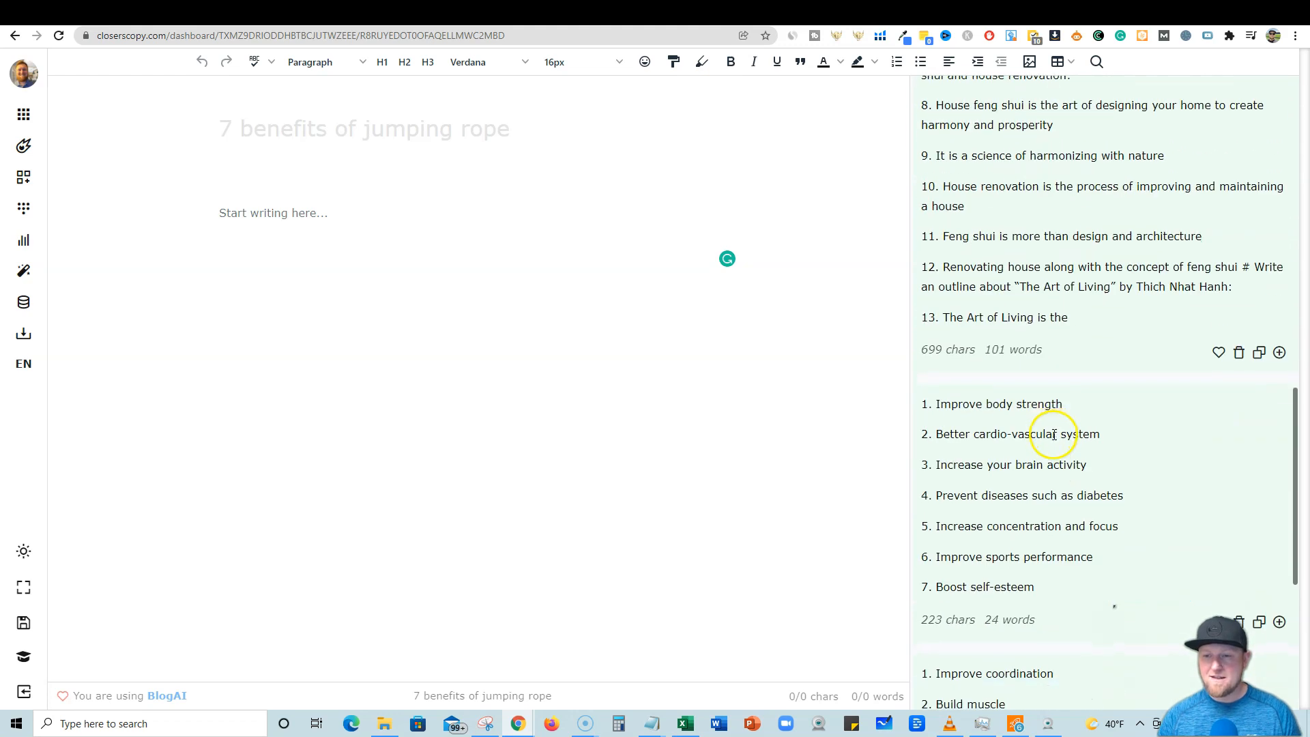
scroll(1028, 468, down, 5)
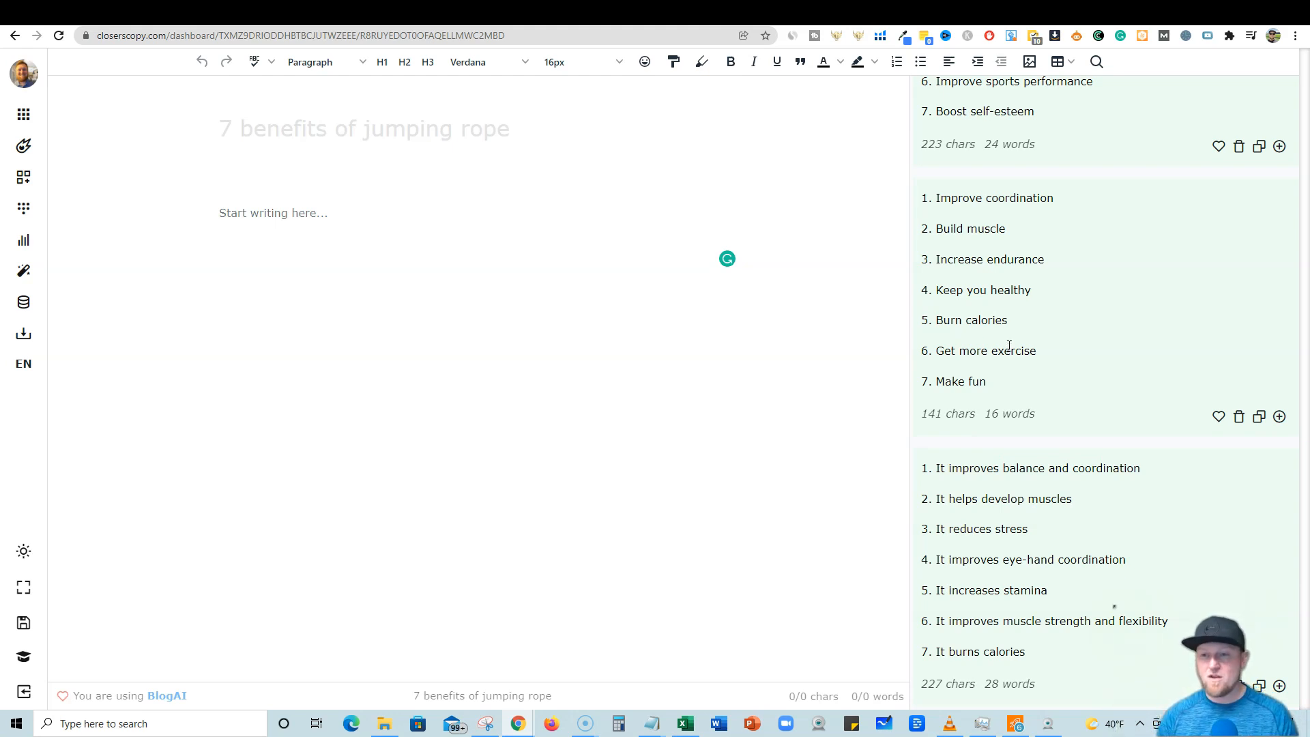
scroll(1020, 388, down, 1)
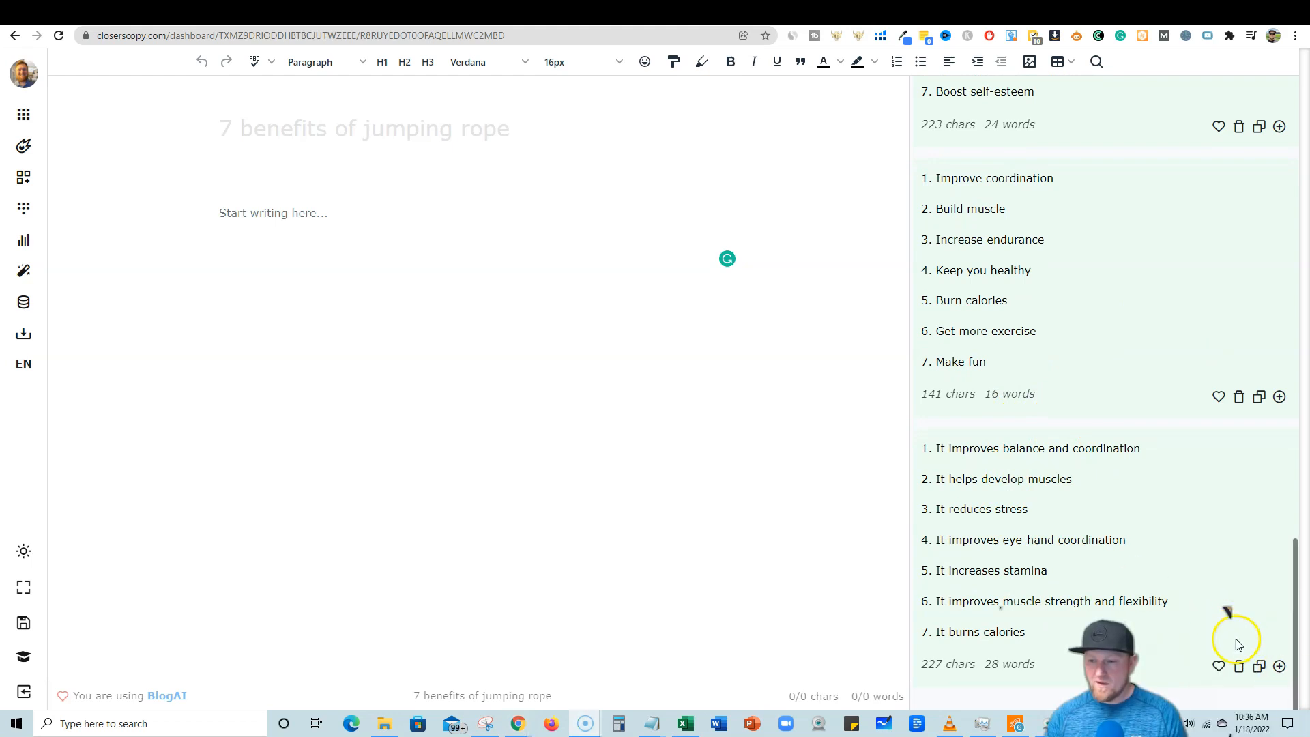
Copy the last seven-point outline and paste it into a new Notepad document.
click(1258, 667)
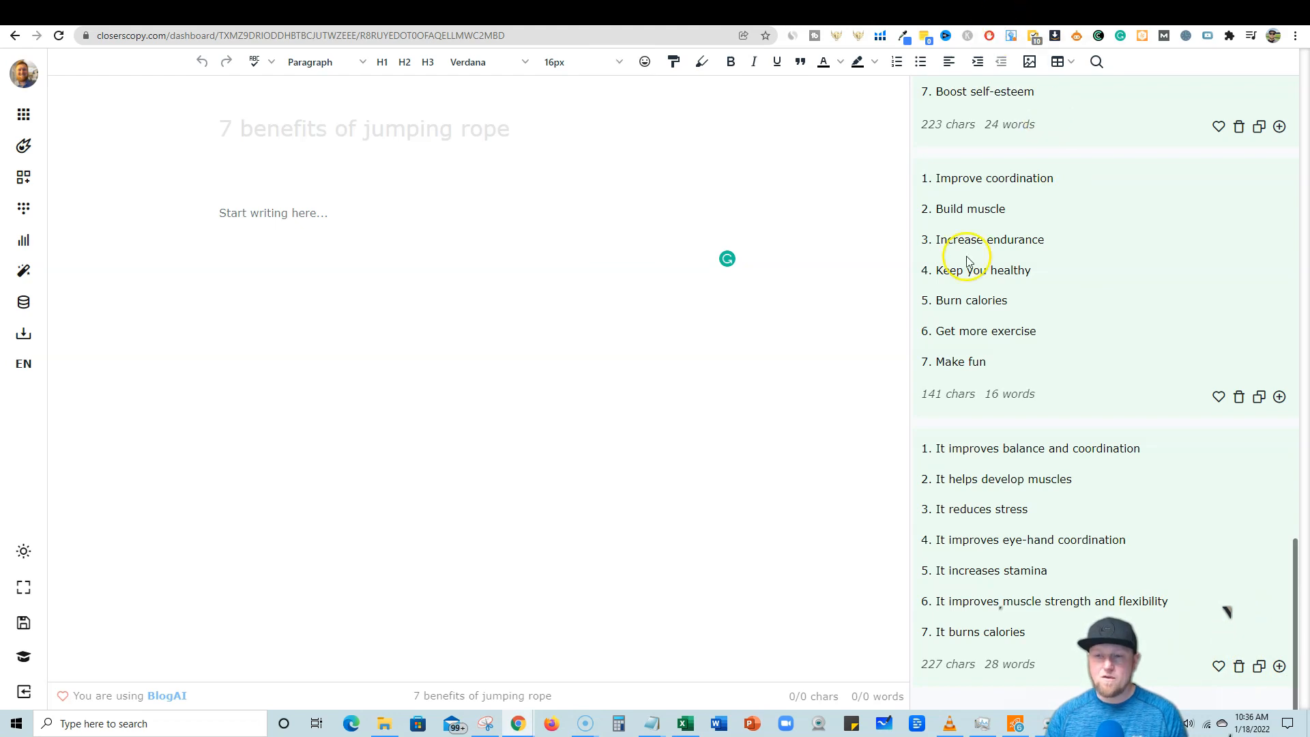
right_click(661, 727)
click(608, 650)
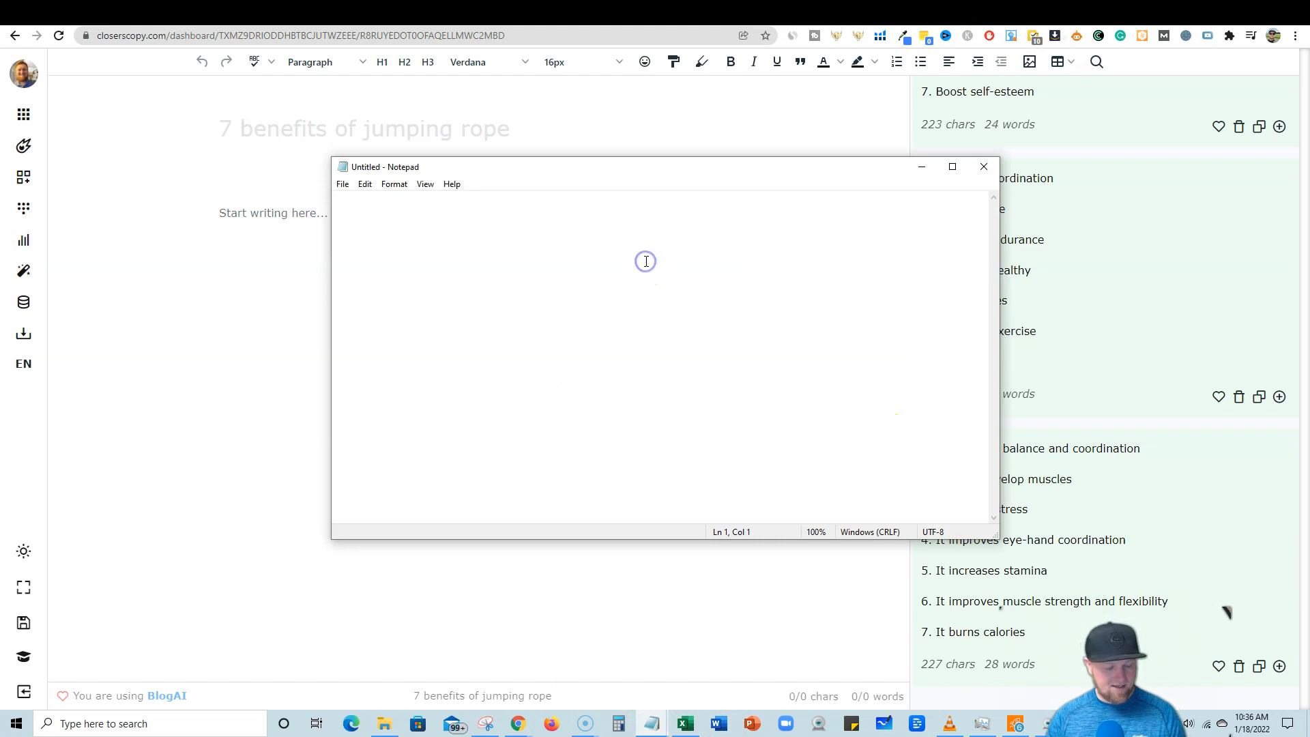
key(ctrl+v)
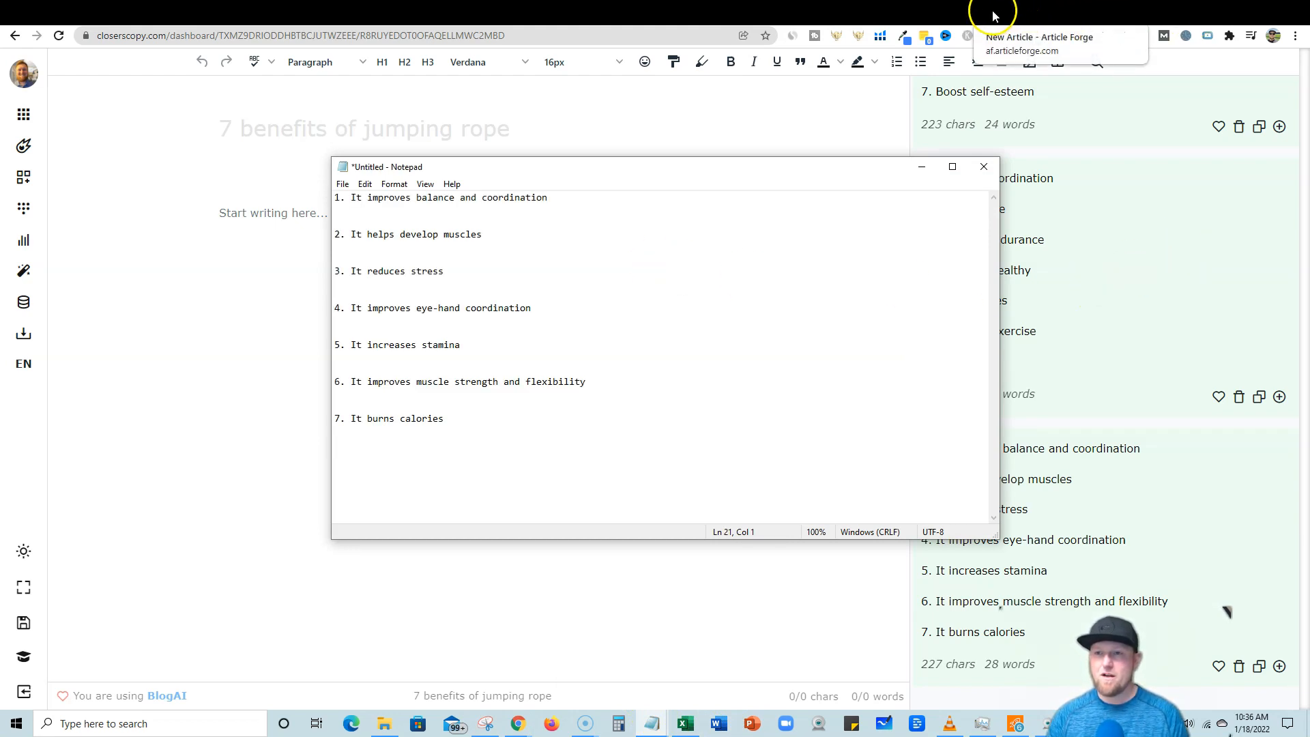
Set the article length to Long (~750 Words) in Article Forge.
click(992, 15)
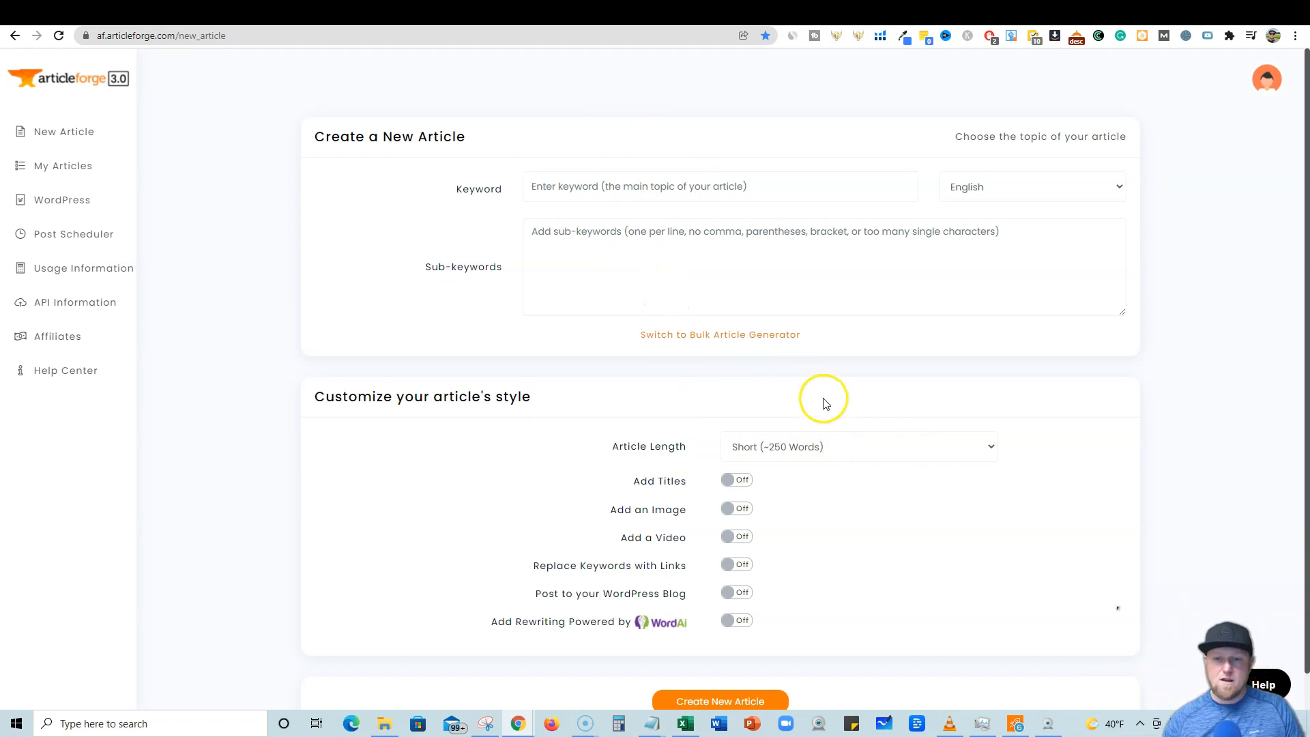
click(829, 451)
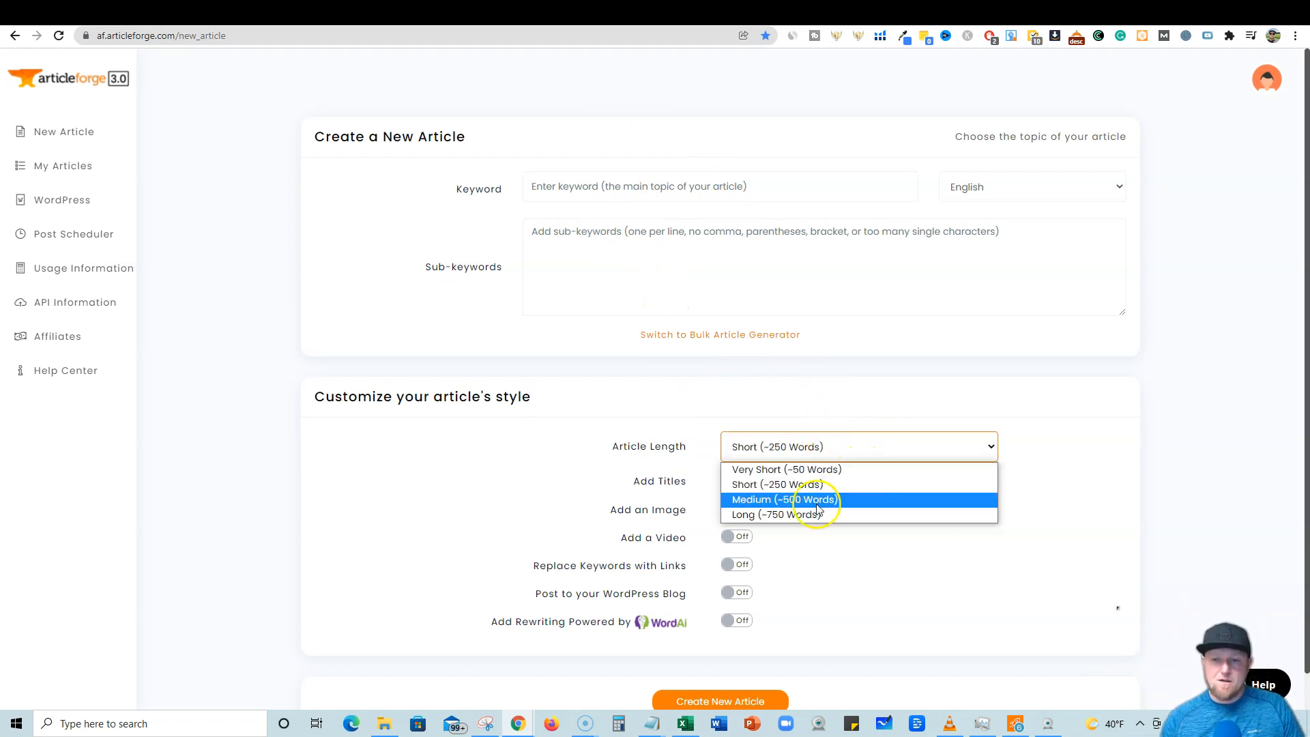
click(774, 515)
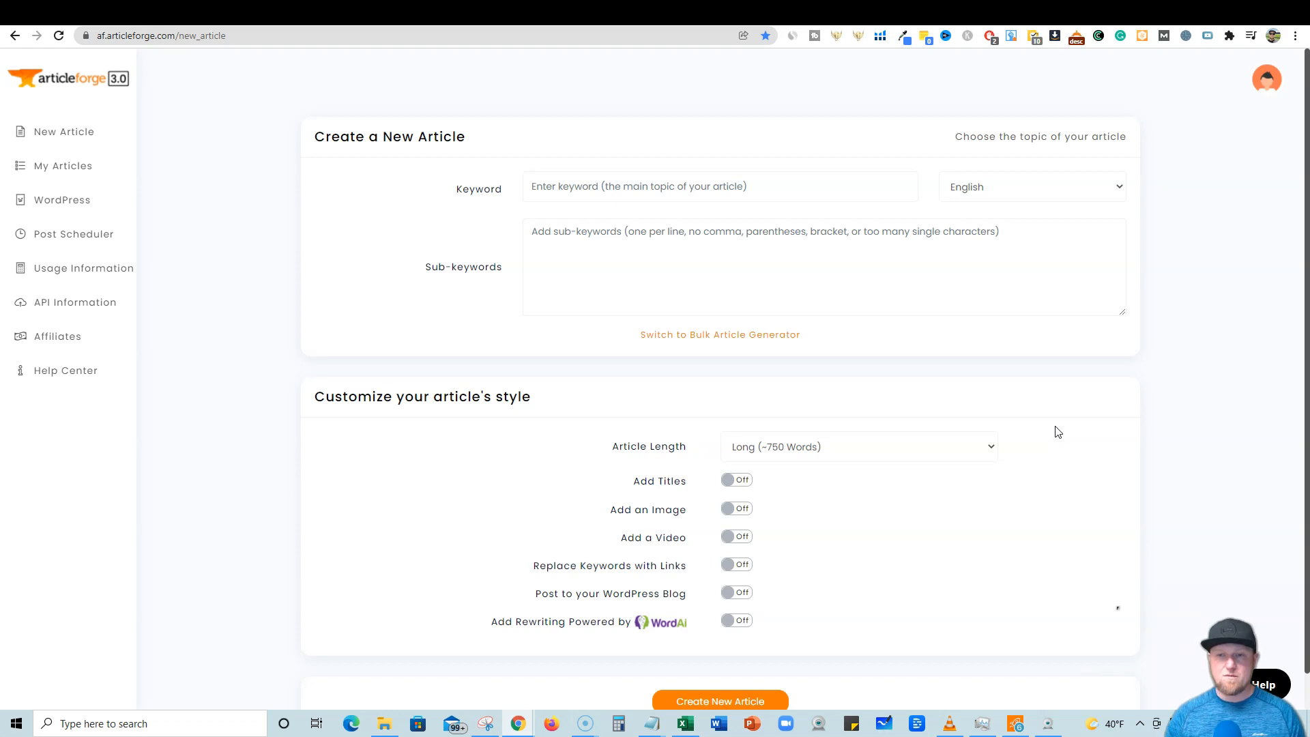
Copy the outline topic and paste '7 benefits of jumping rope' as the article keyword.
click(579, 233)
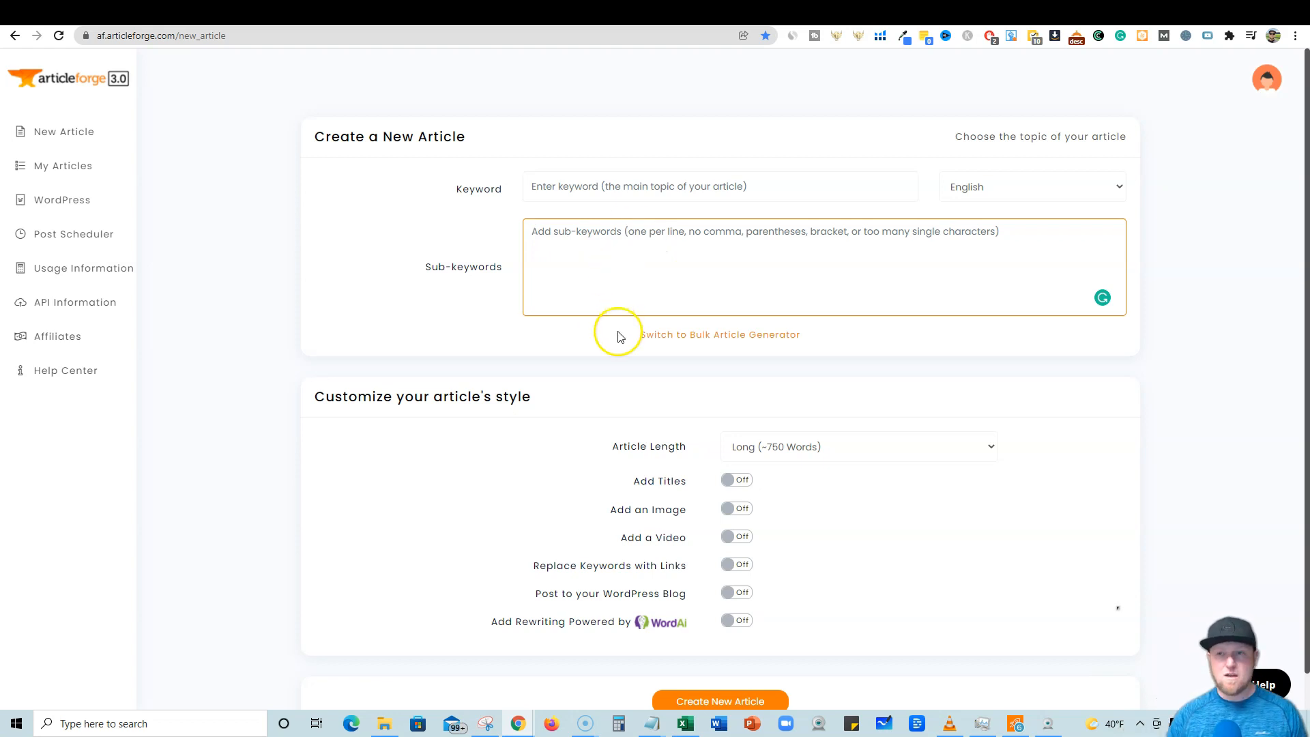
click(911, 15)
scroll(977, 252, up, 10)
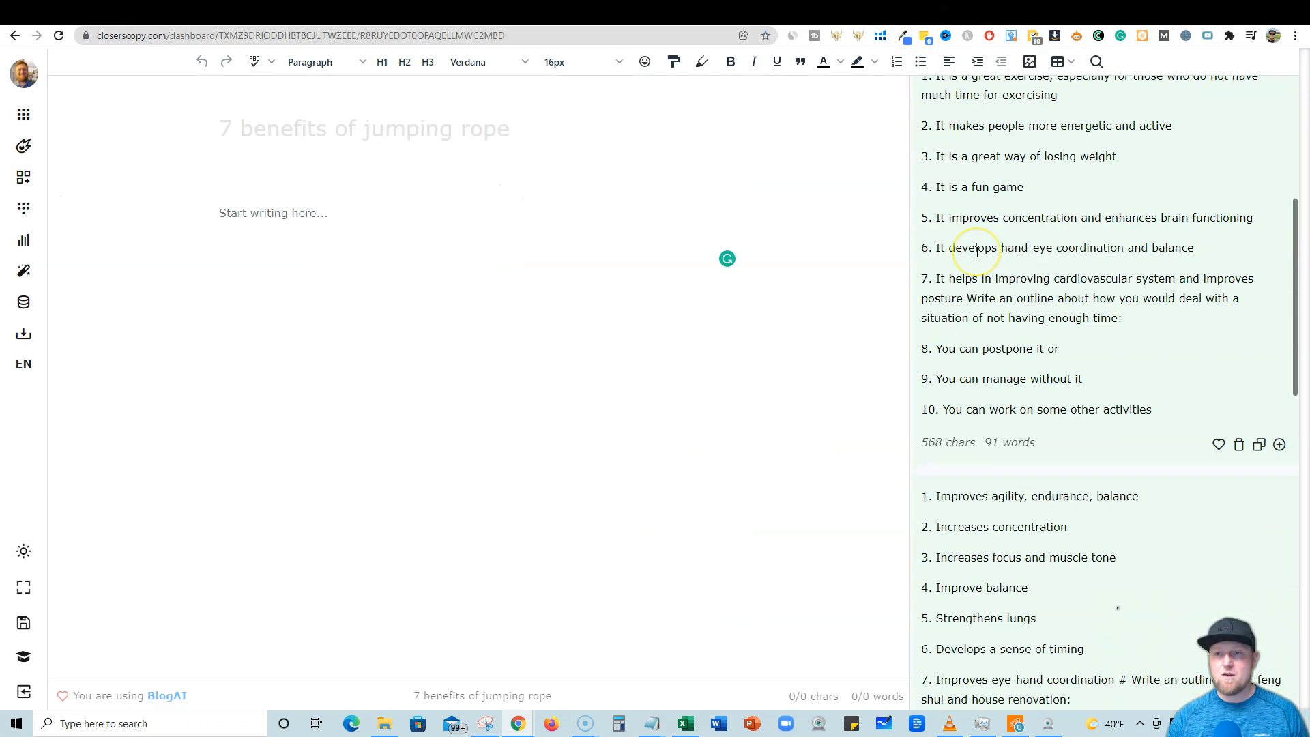
scroll(977, 251, up, 5)
drag(1067, 228, 880, 232)
key(ctrl+c)
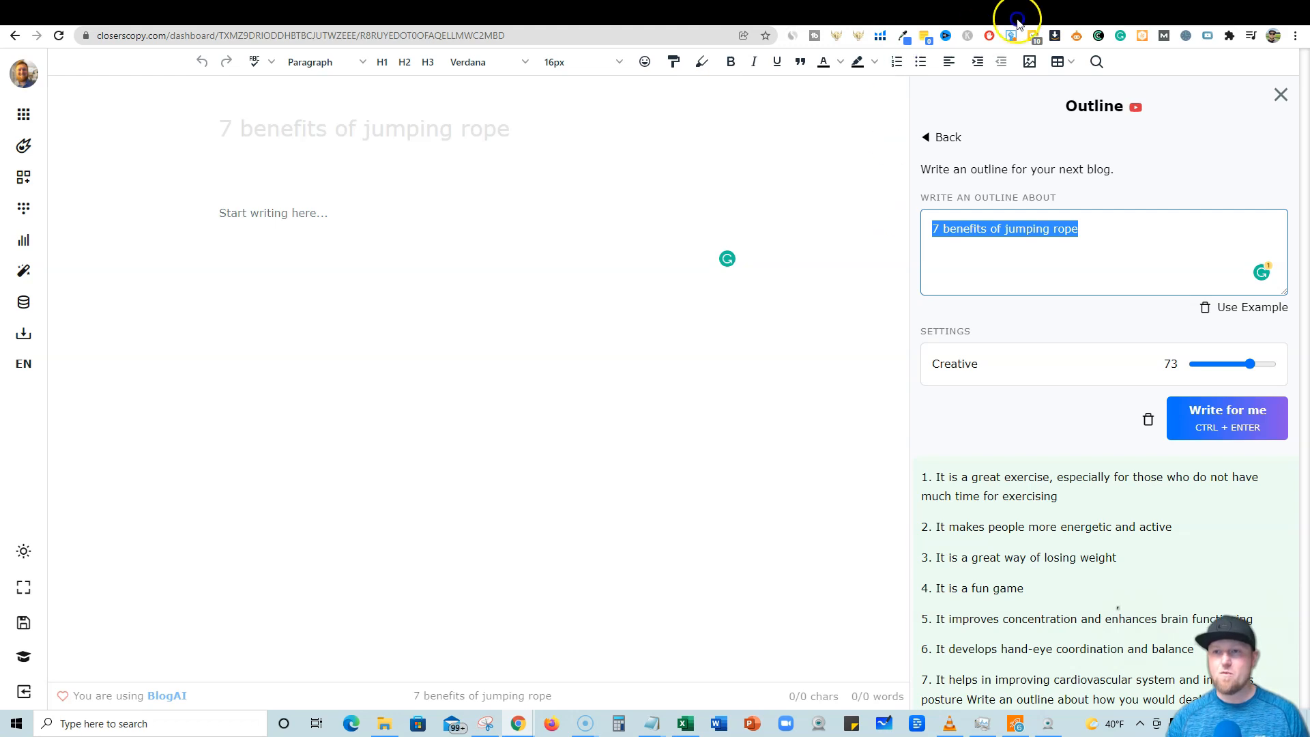
click(995, 10)
click(593, 193)
key(ctrl+v)
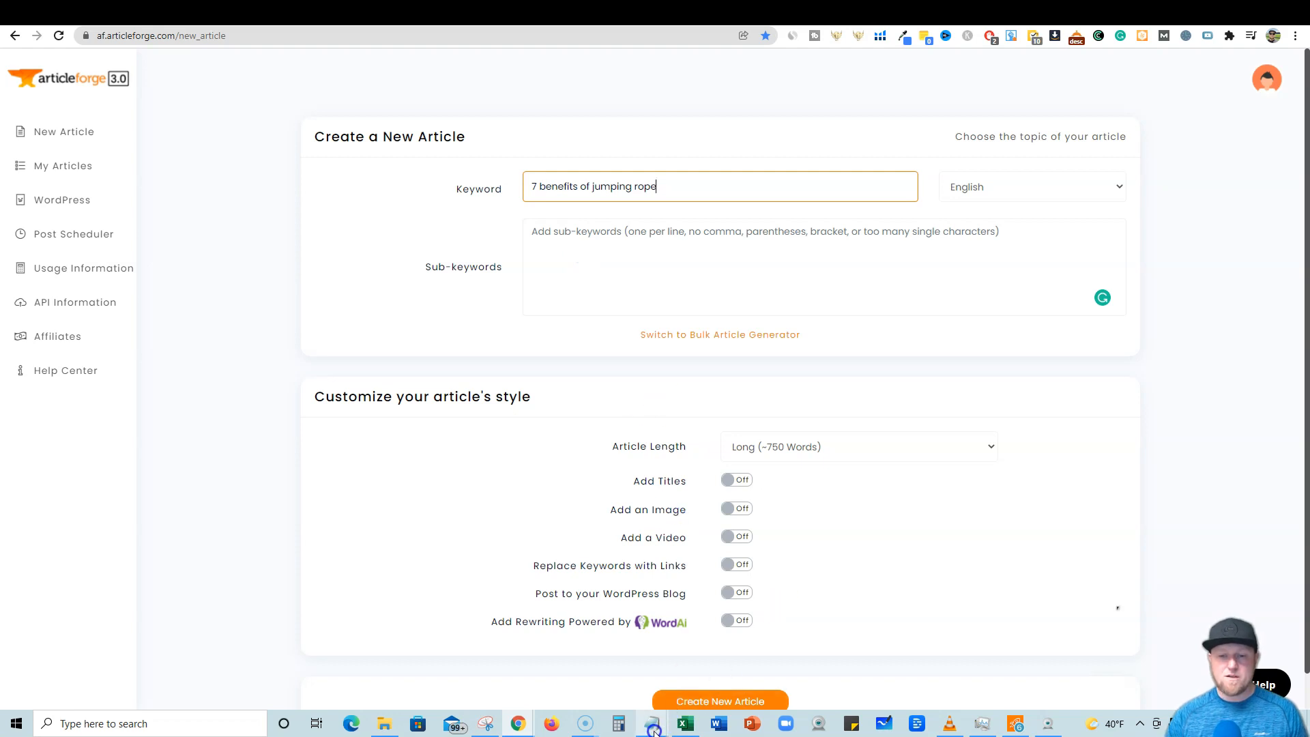
Copy the seven benefits from Notepad and paste them into the sub-keywords field.
mouse_move(652, 730)
click(794, 678)
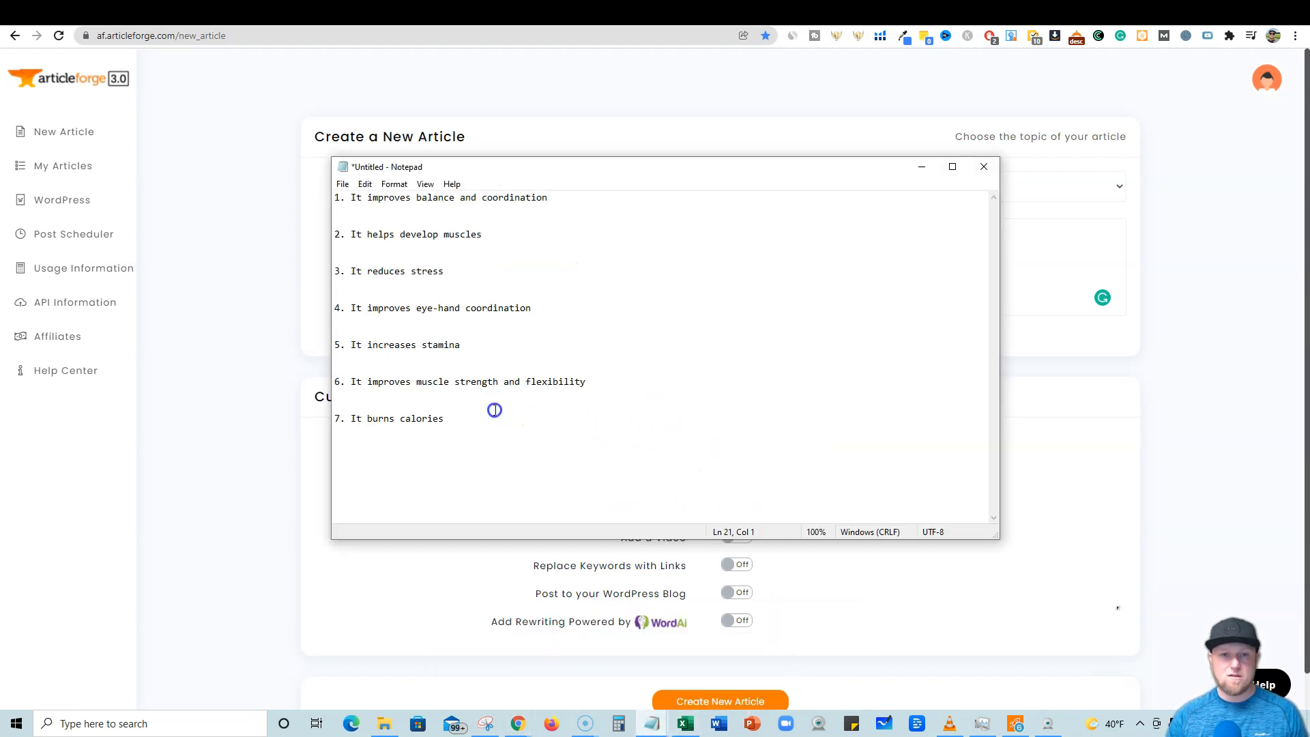
drag(457, 418, 316, 198)
key(ctrl+c)
click(1187, 353)
click(818, 256)
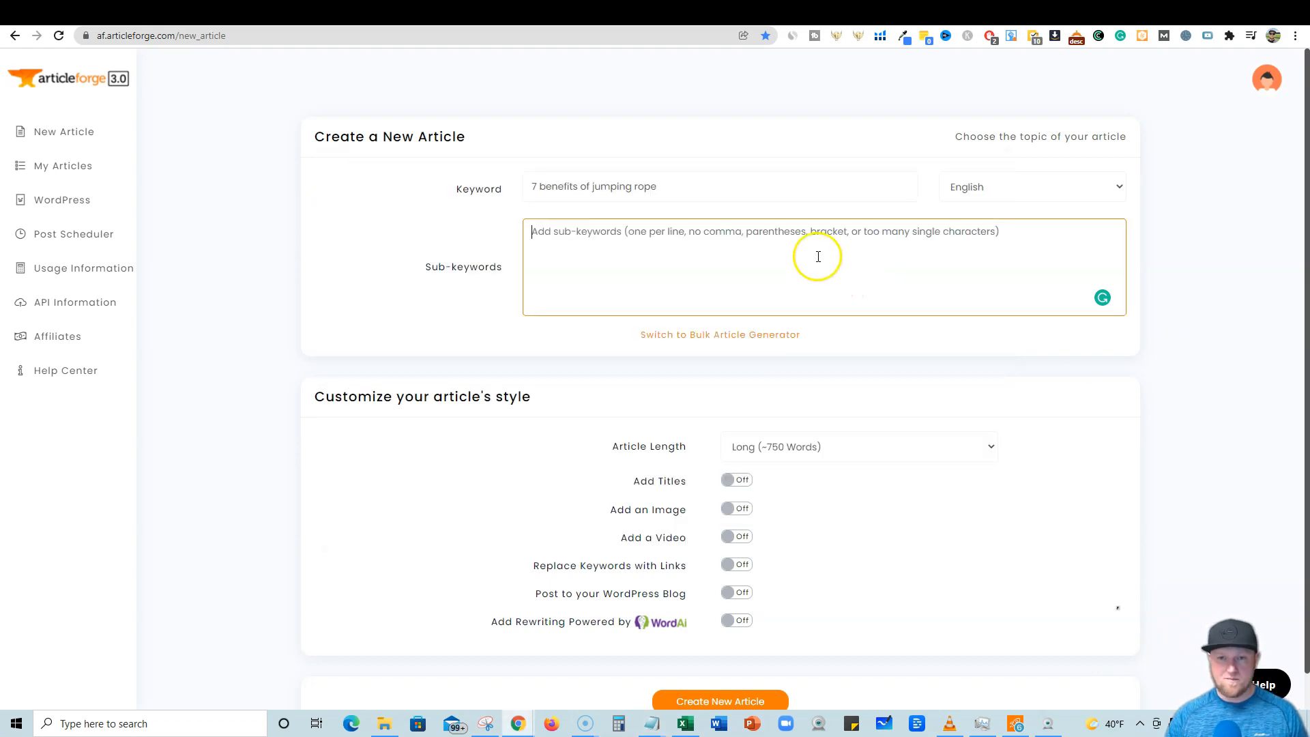
key(ctrl+v)
Remove the blank lines between the pasted sub-keywords so each benefit sits on its own line.
click(565, 262)
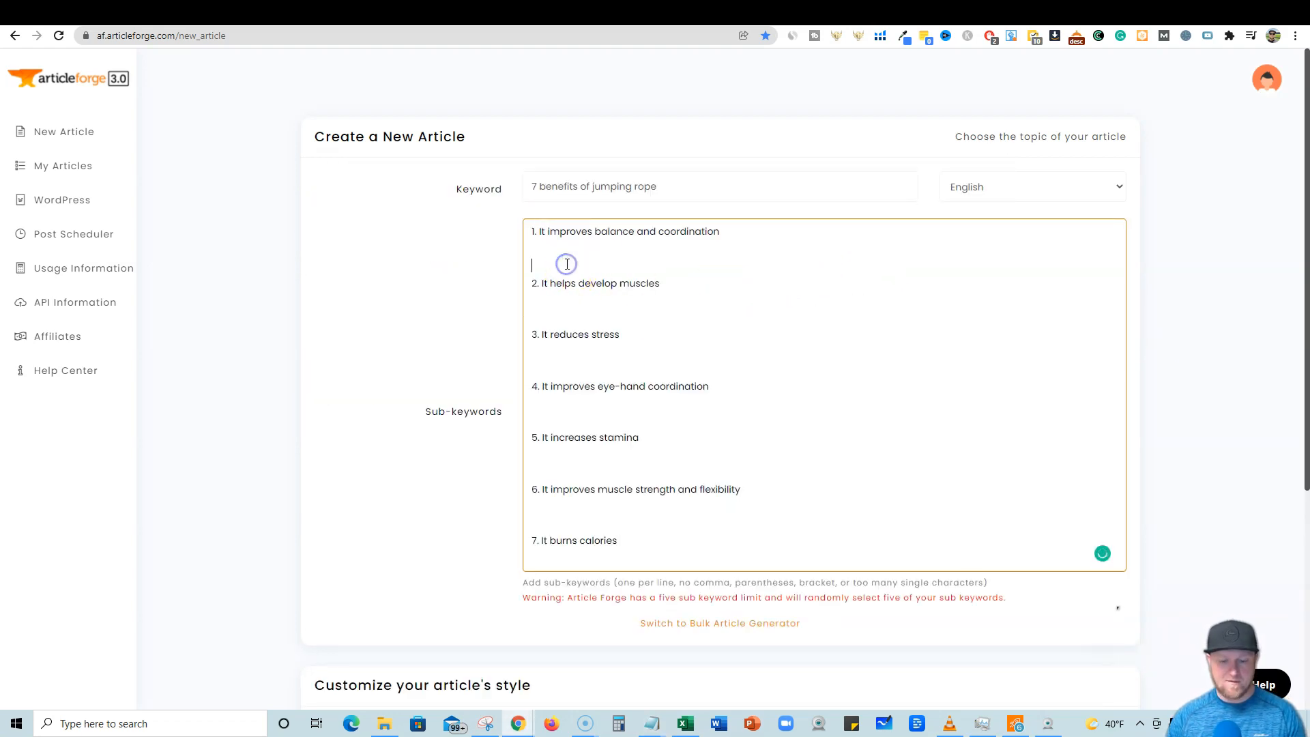
key(BackSpace)
key(BackSpace)
click(536, 284)
key(BackSpace)
key(BackSpace)
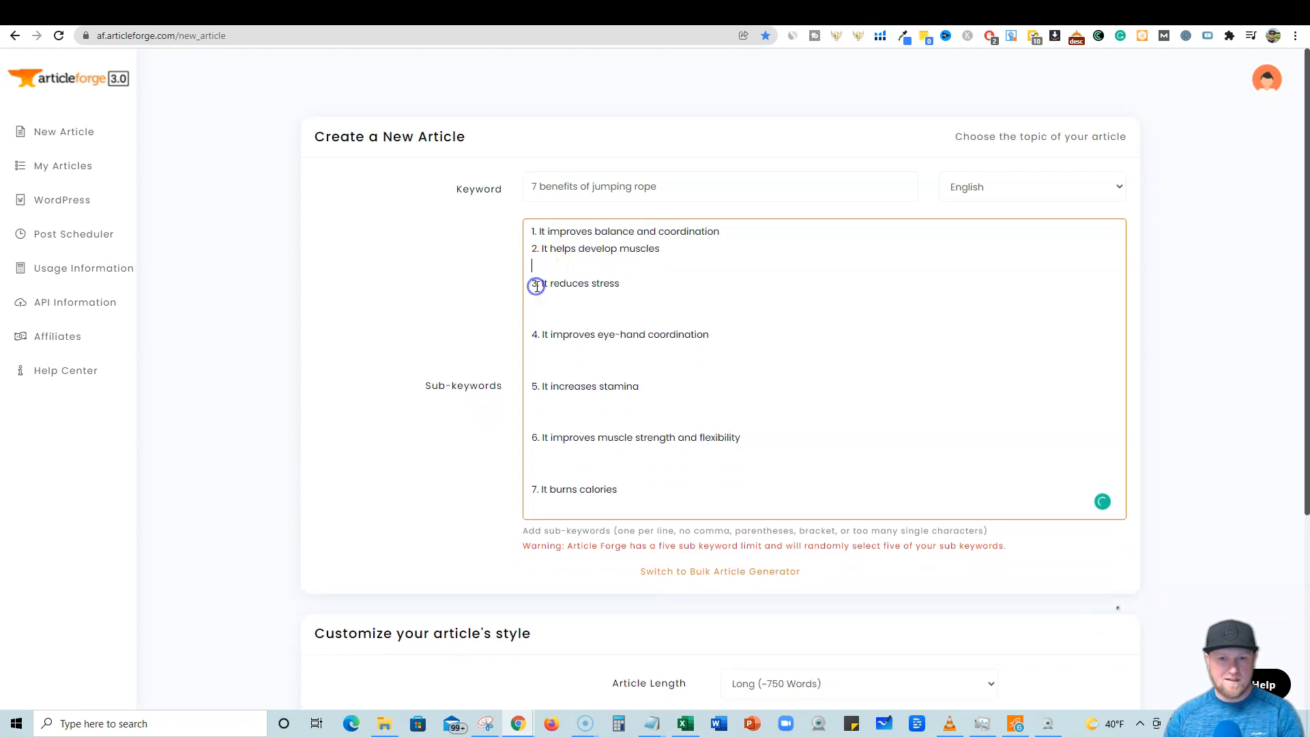
click(534, 301)
key(BackSpace)
key(BackSpace)
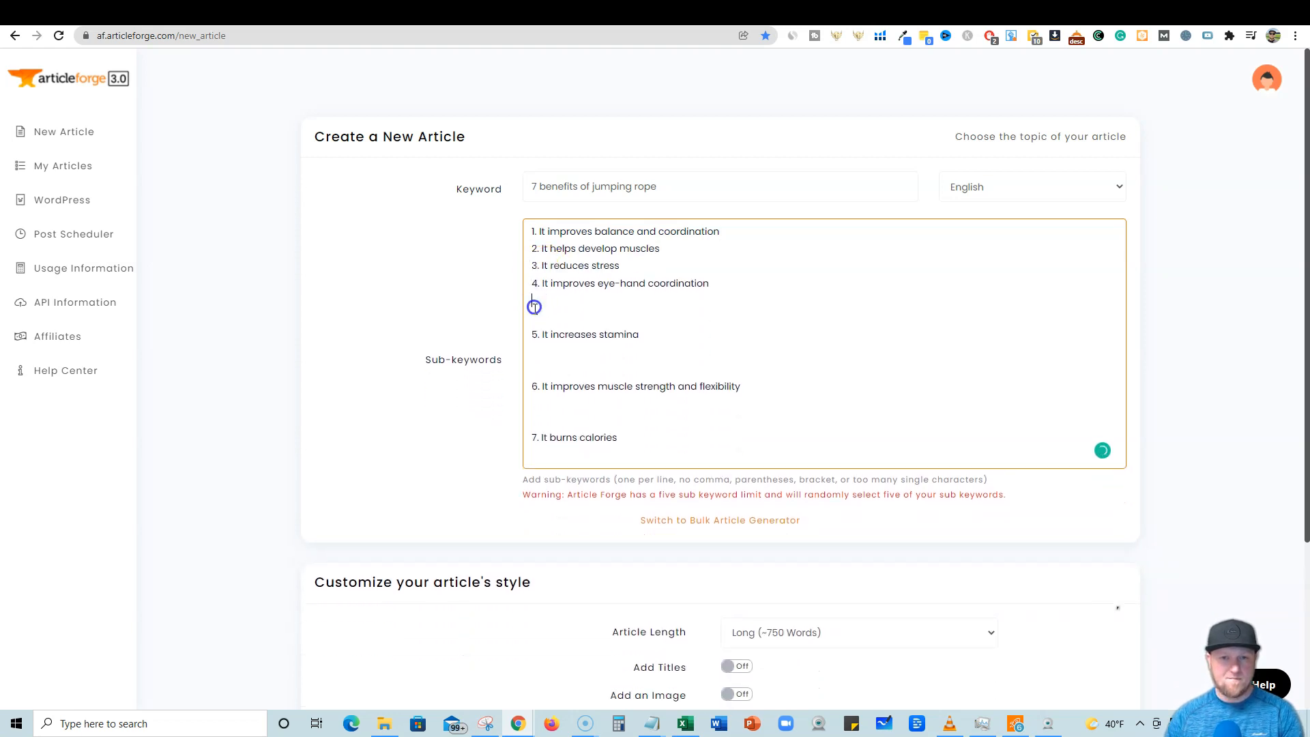
click(534, 317)
key(BackSpace)
key(BackSpace)
click(534, 335)
key(BackSpace)
key(BackSpace)
click(532, 354)
key(BackSpace)
key(BackSpace)
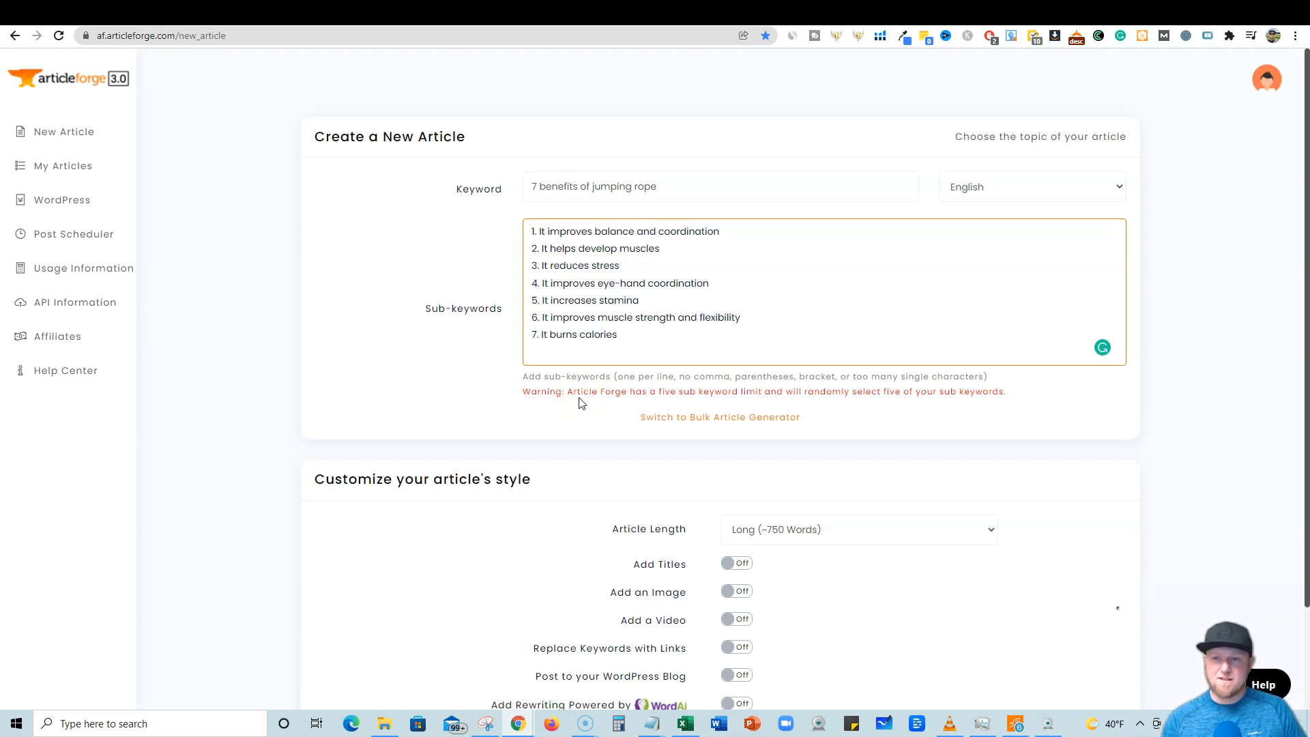
Delete the sixth and seventh sub-keywords, keeping only the first five benefits.
drag(643, 338, 526, 322)
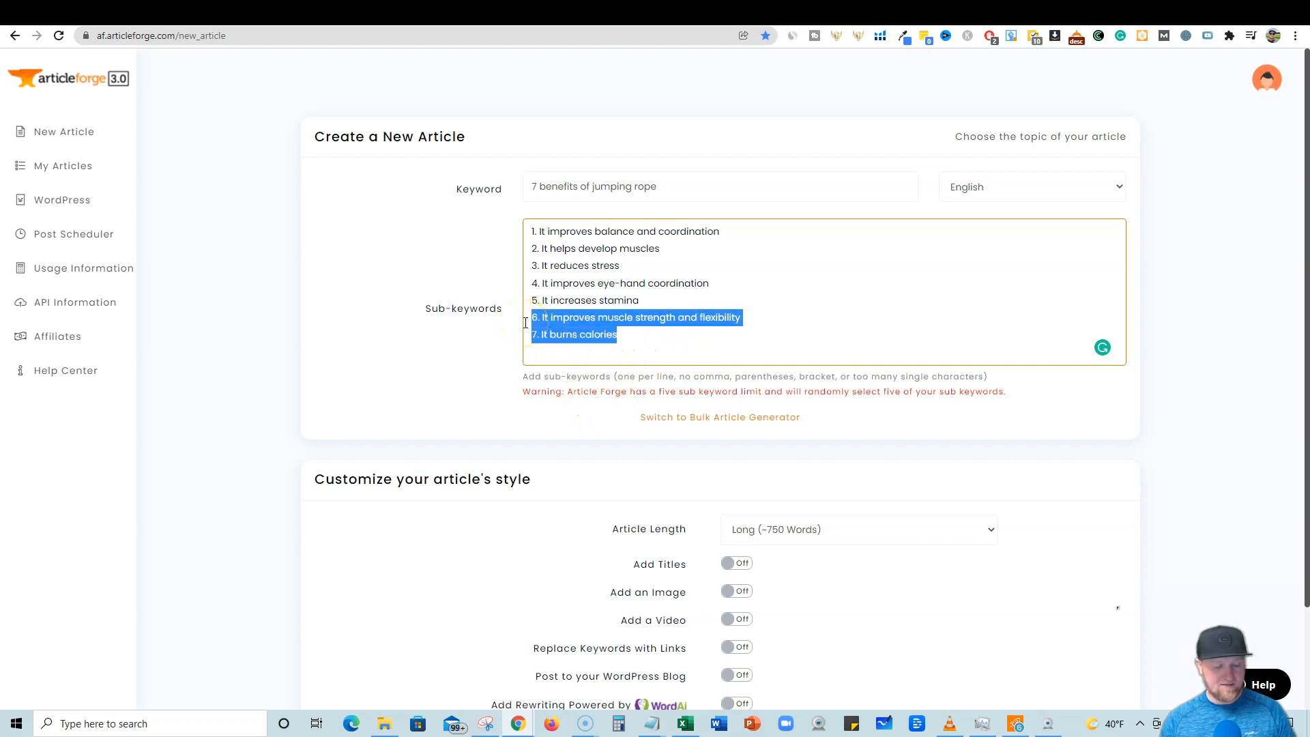
key(BackSpace)
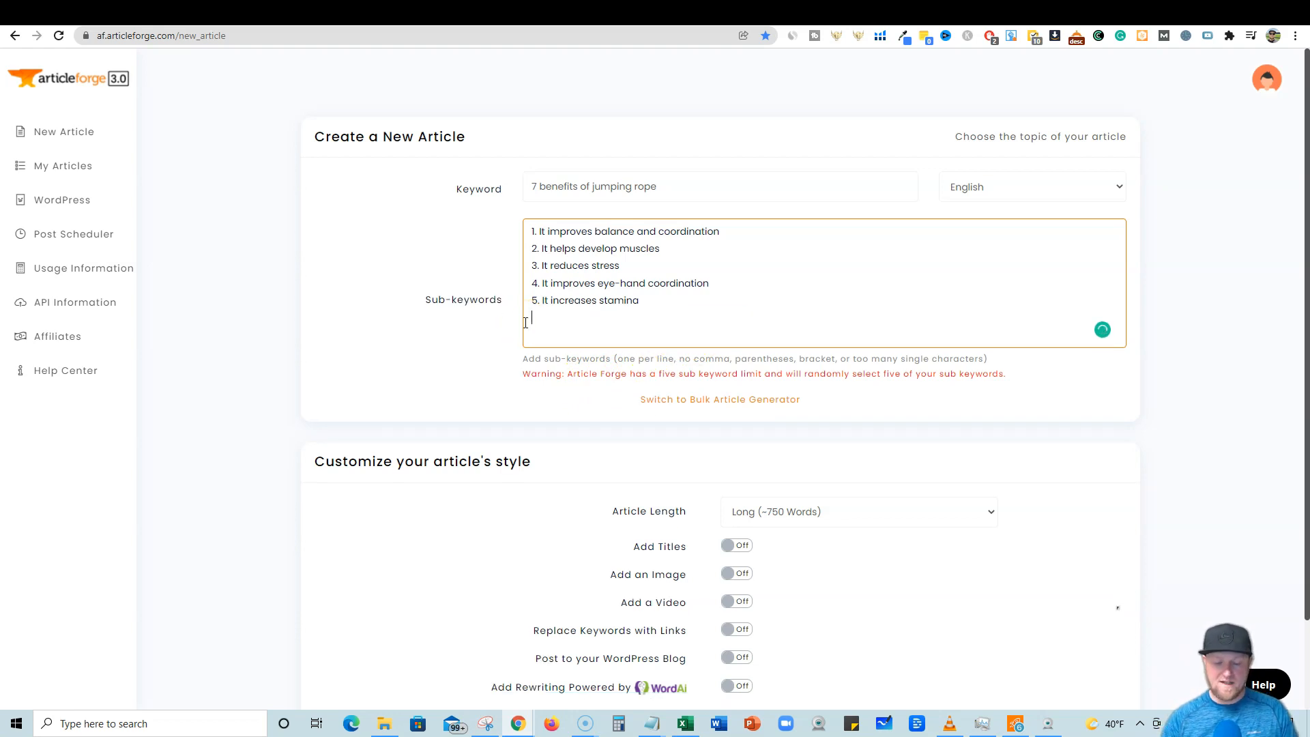
key(BackSpace)
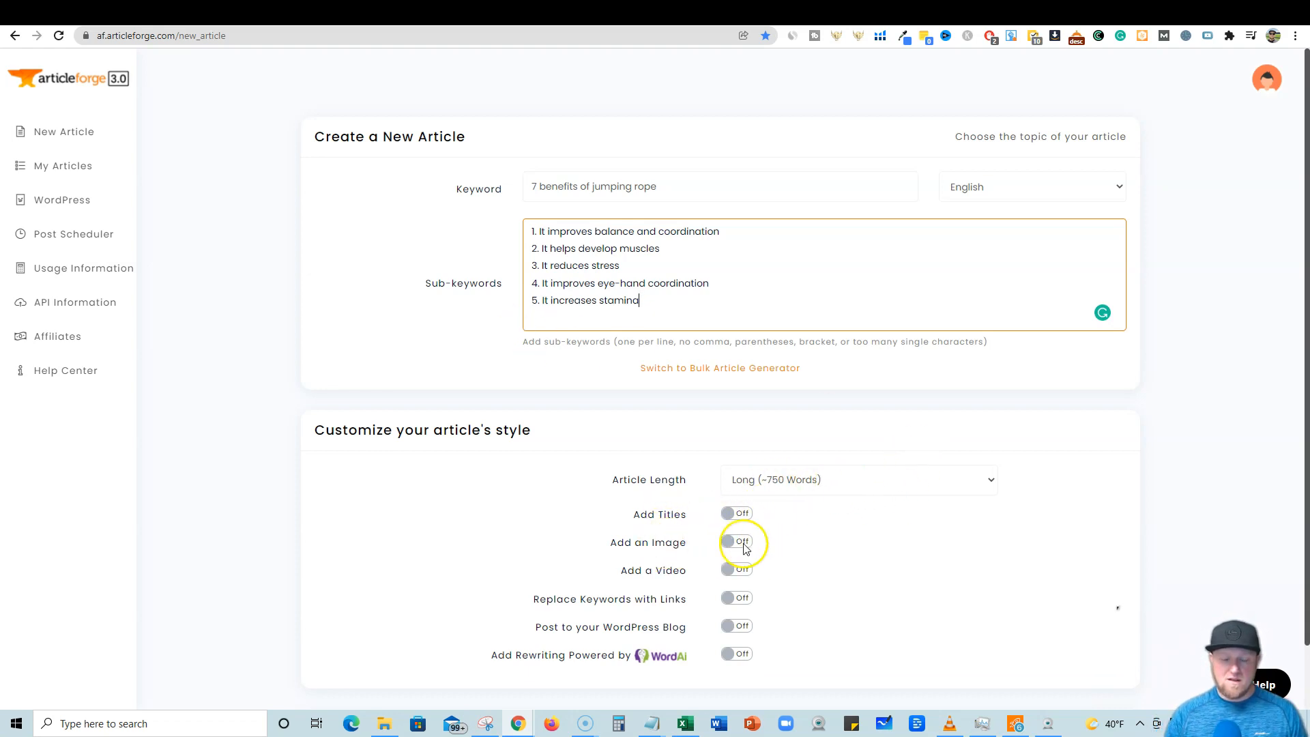
Turn on Add an Image and Add a Video, and create the new article.
scroll(792, 561, down, 1)
click(737, 499)
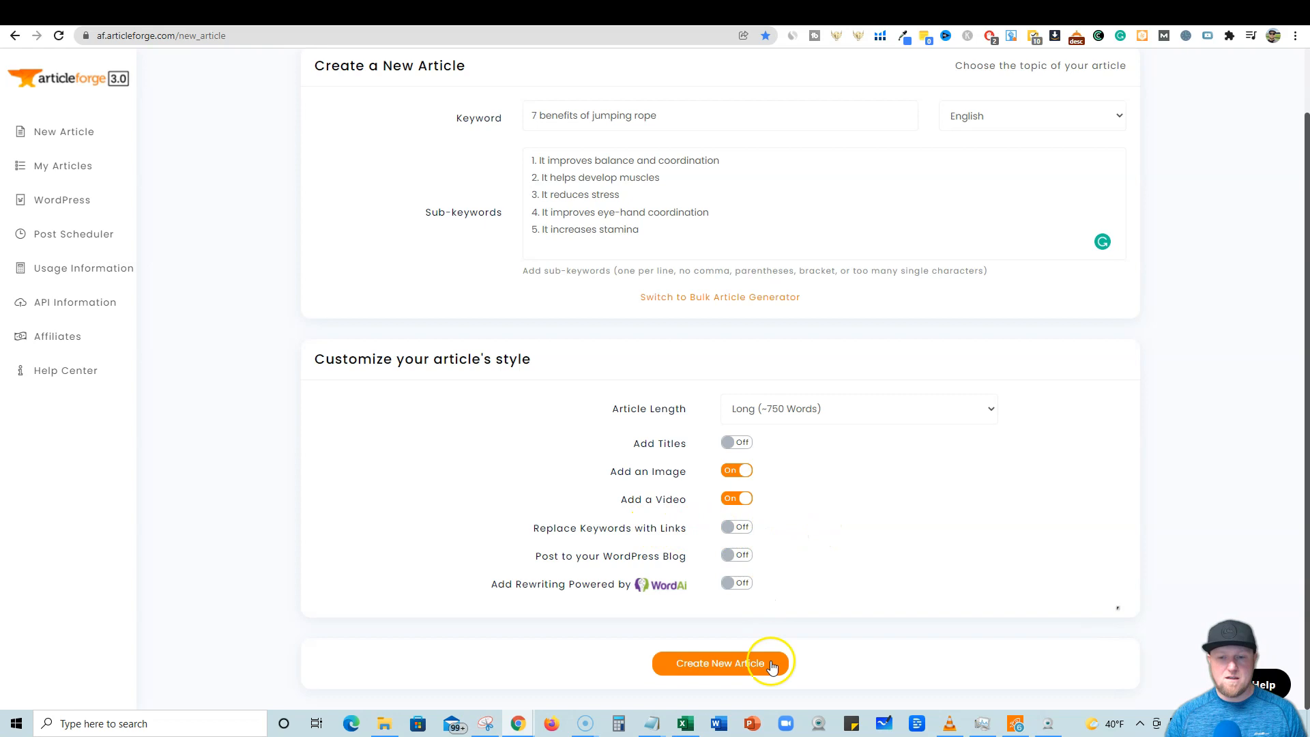
click(751, 666)
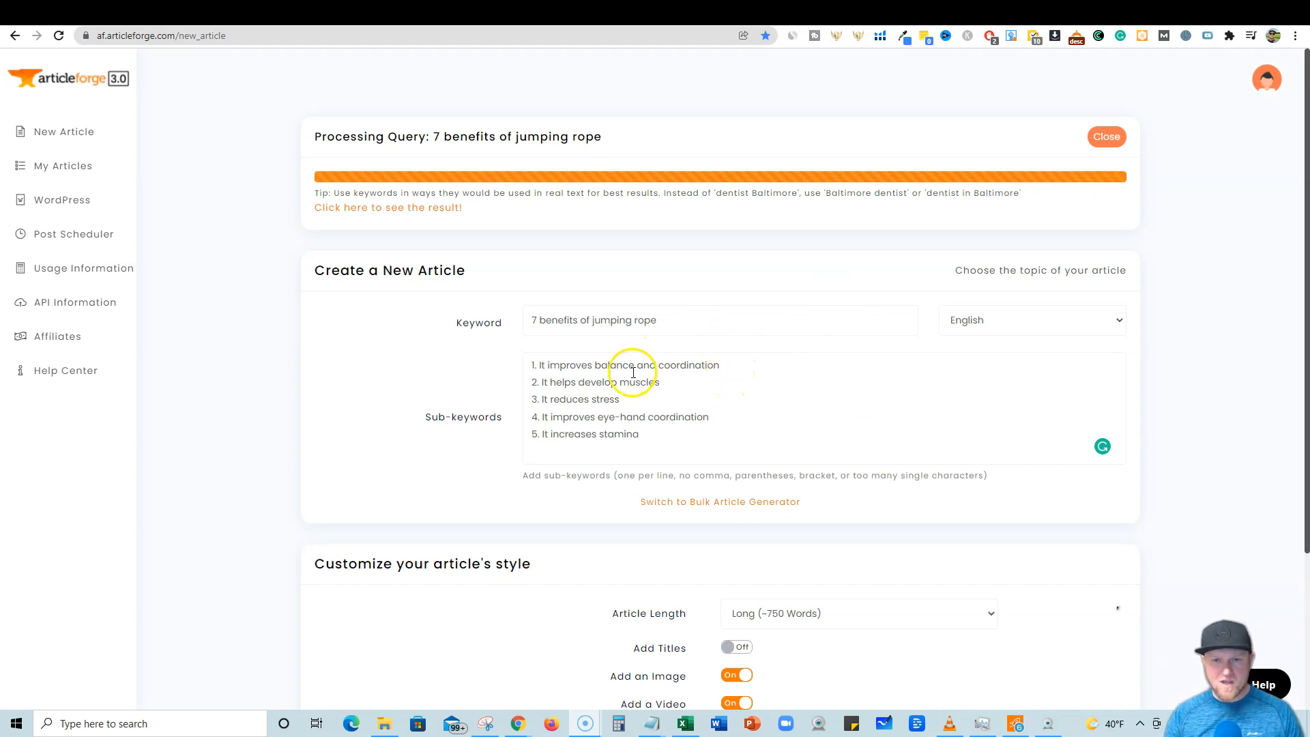
Open the generated article and review its text, export options and HTML version.
click(398, 208)
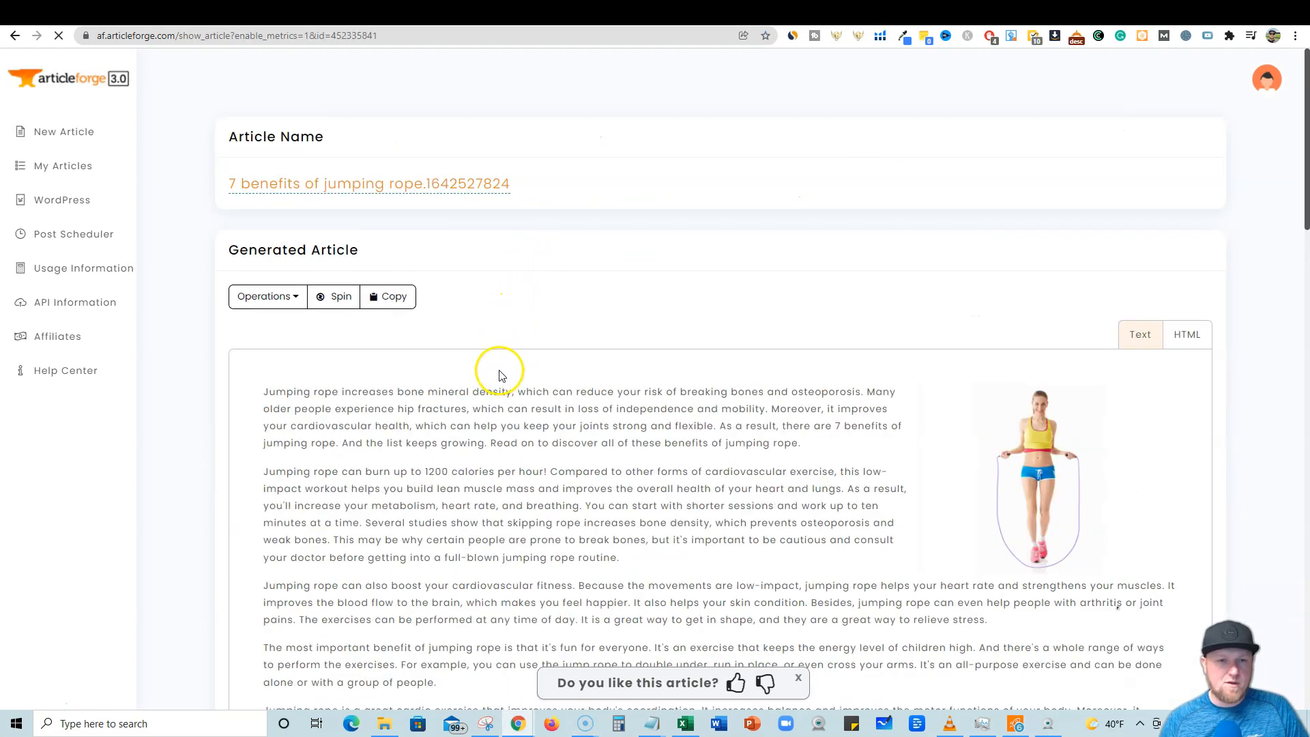
scroll(380, 357, down, 1)
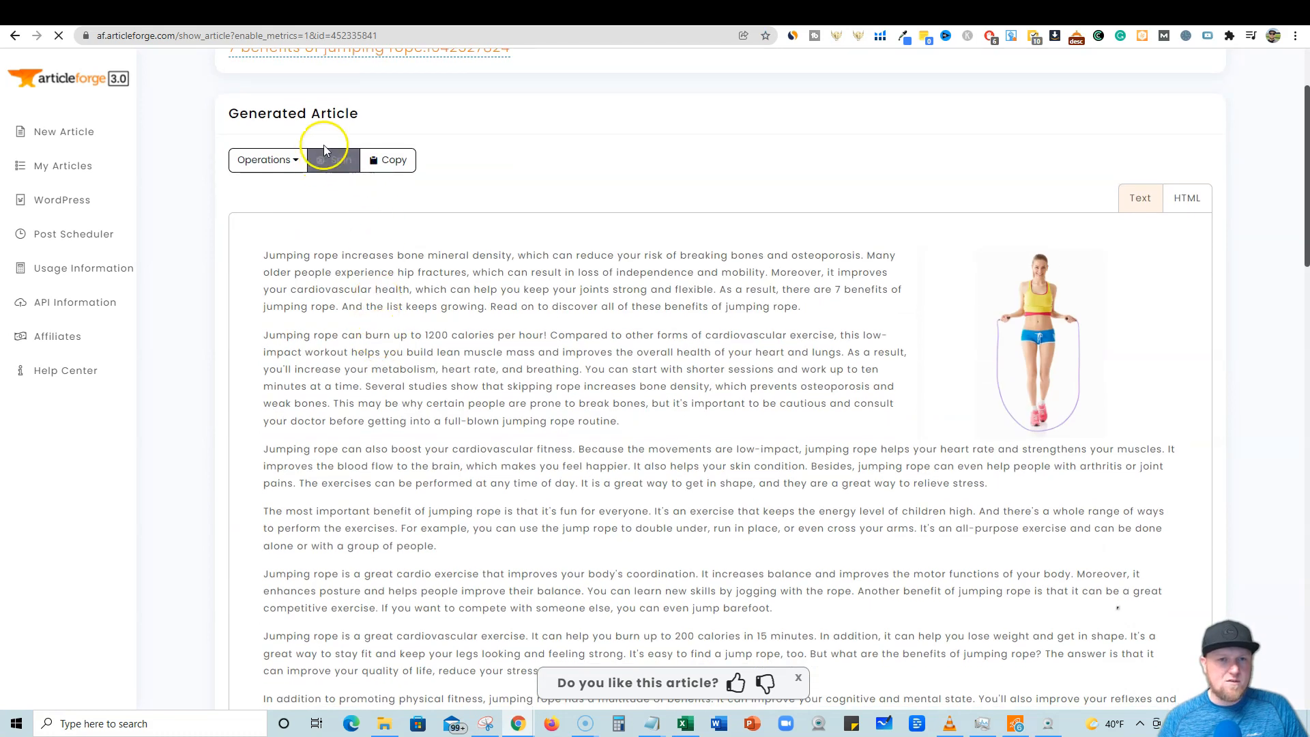
click(287, 162)
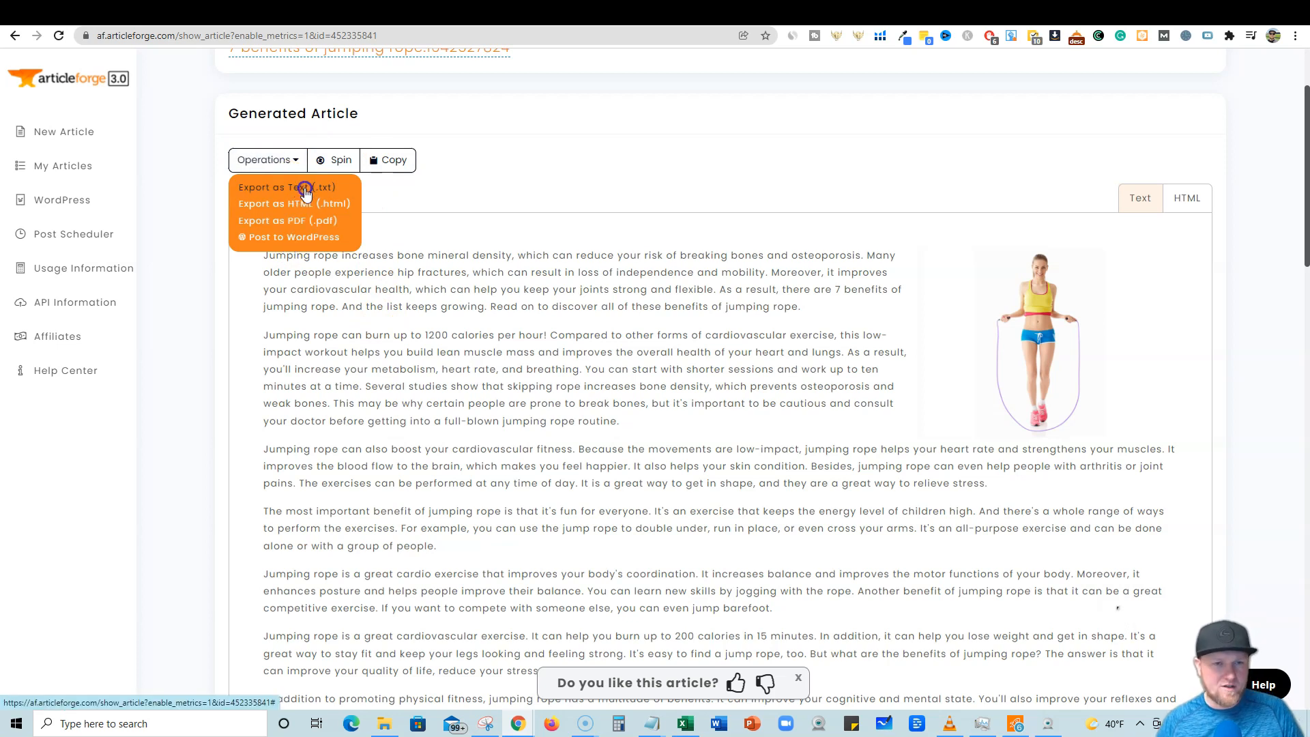
click(604, 159)
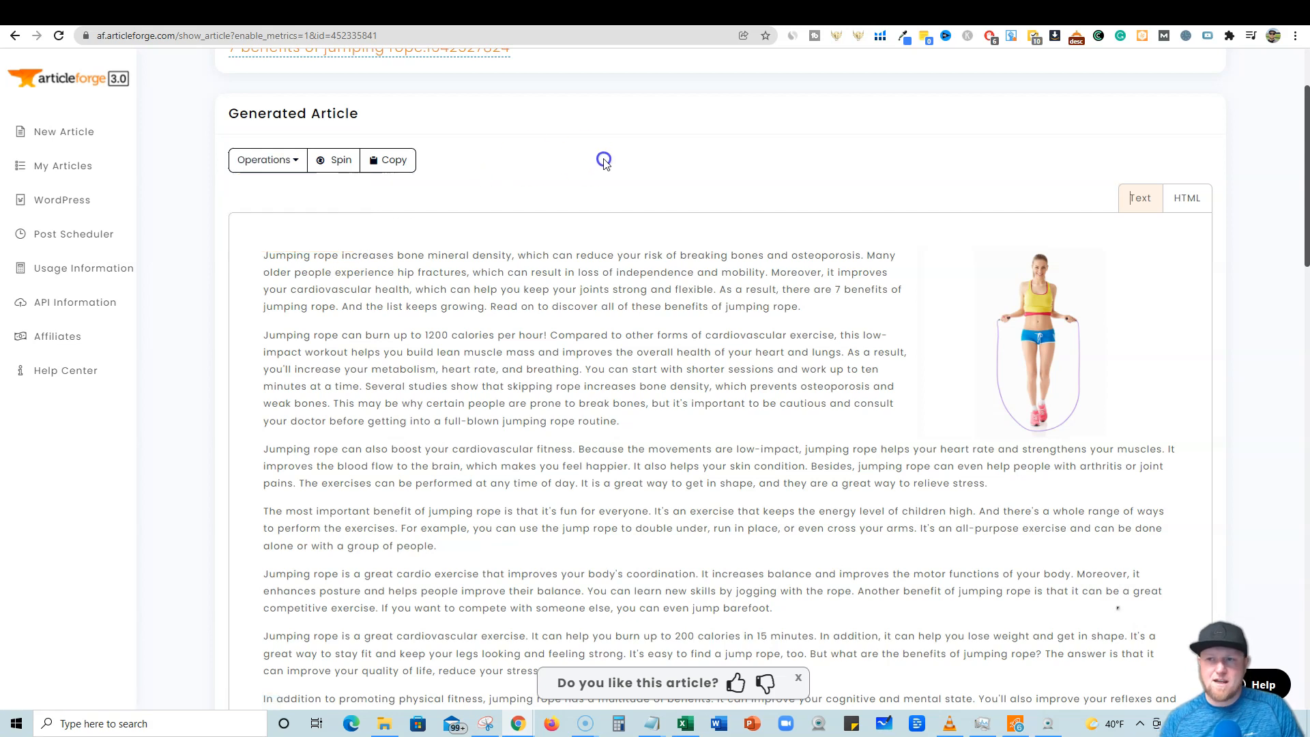
click(1187, 200)
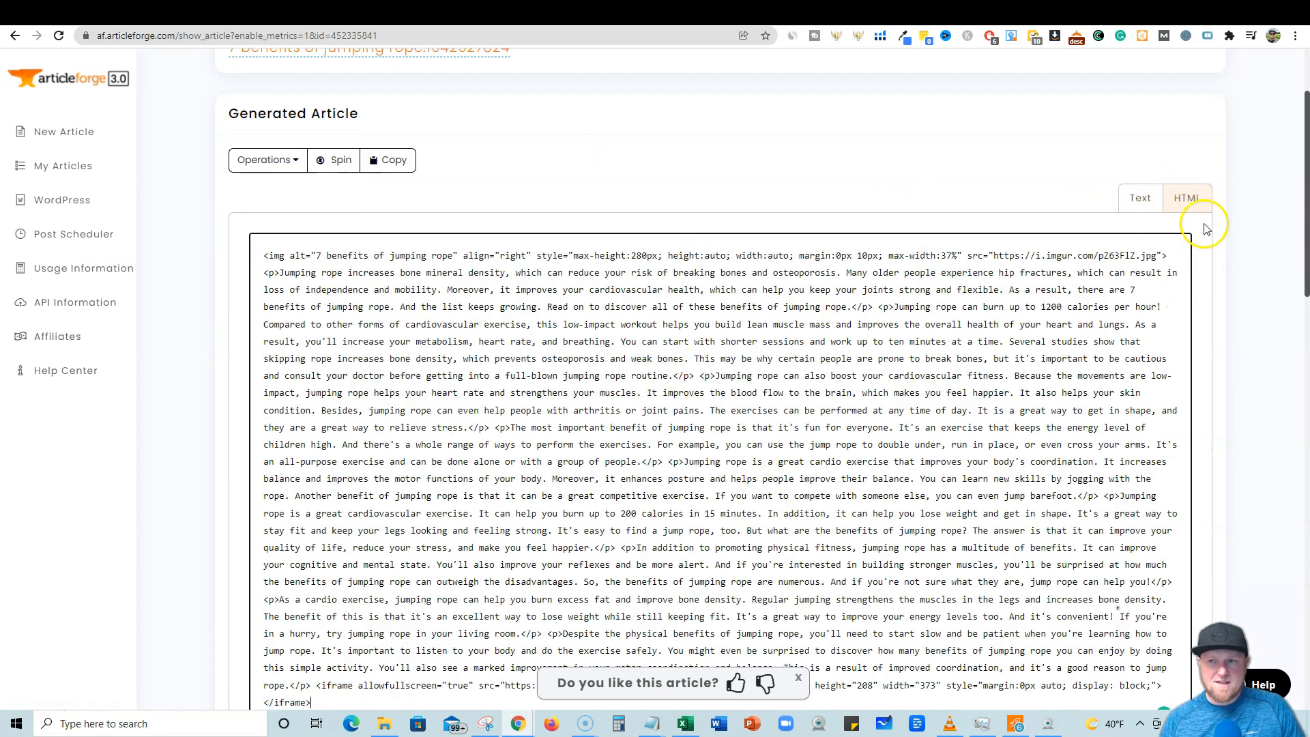
click(1138, 198)
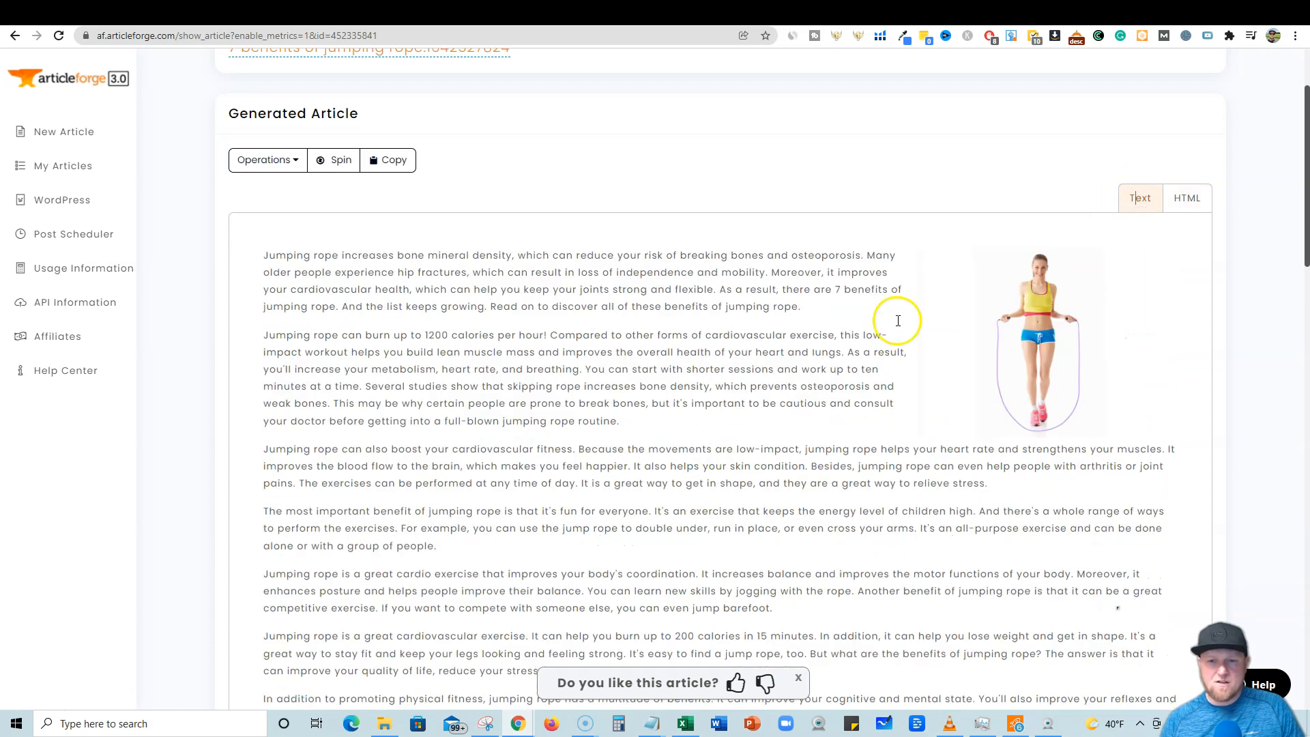
scroll(818, 501, down, 6)
scroll(817, 502, up, 6)
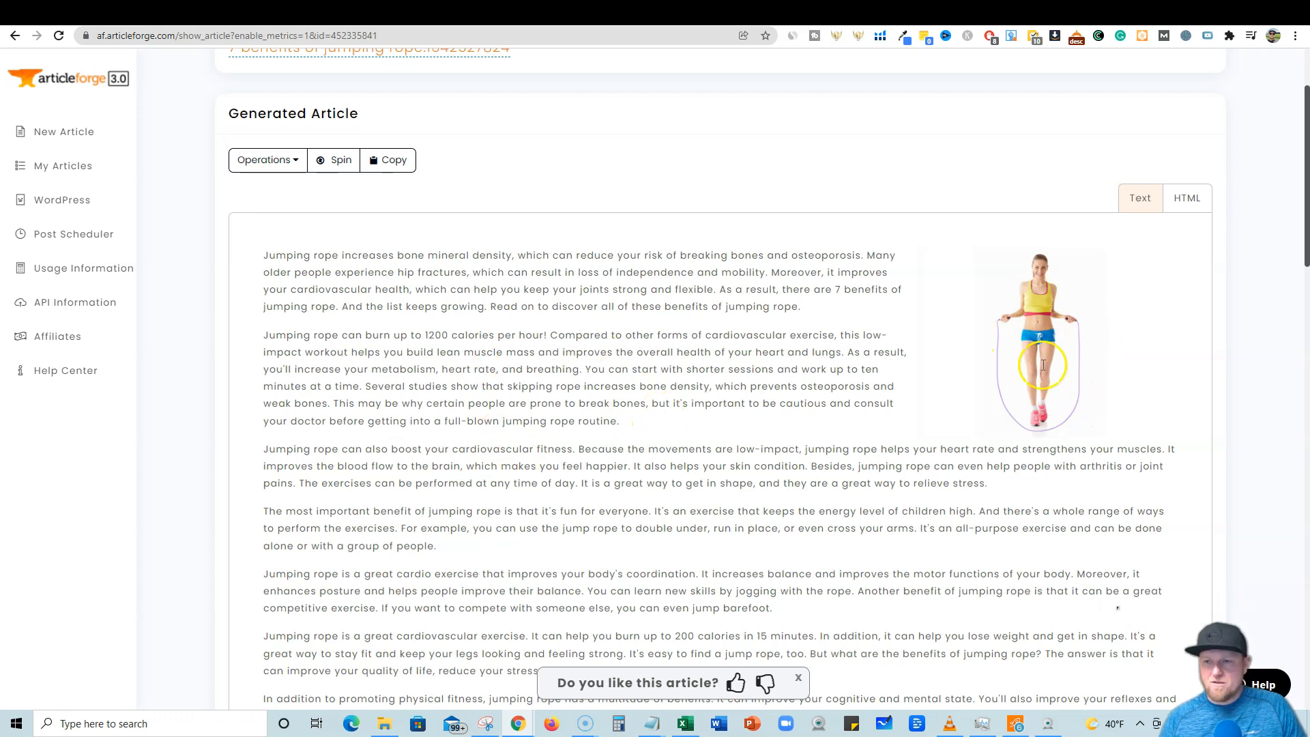
scroll(774, 473, down, 1)
scroll(775, 473, down, 7)
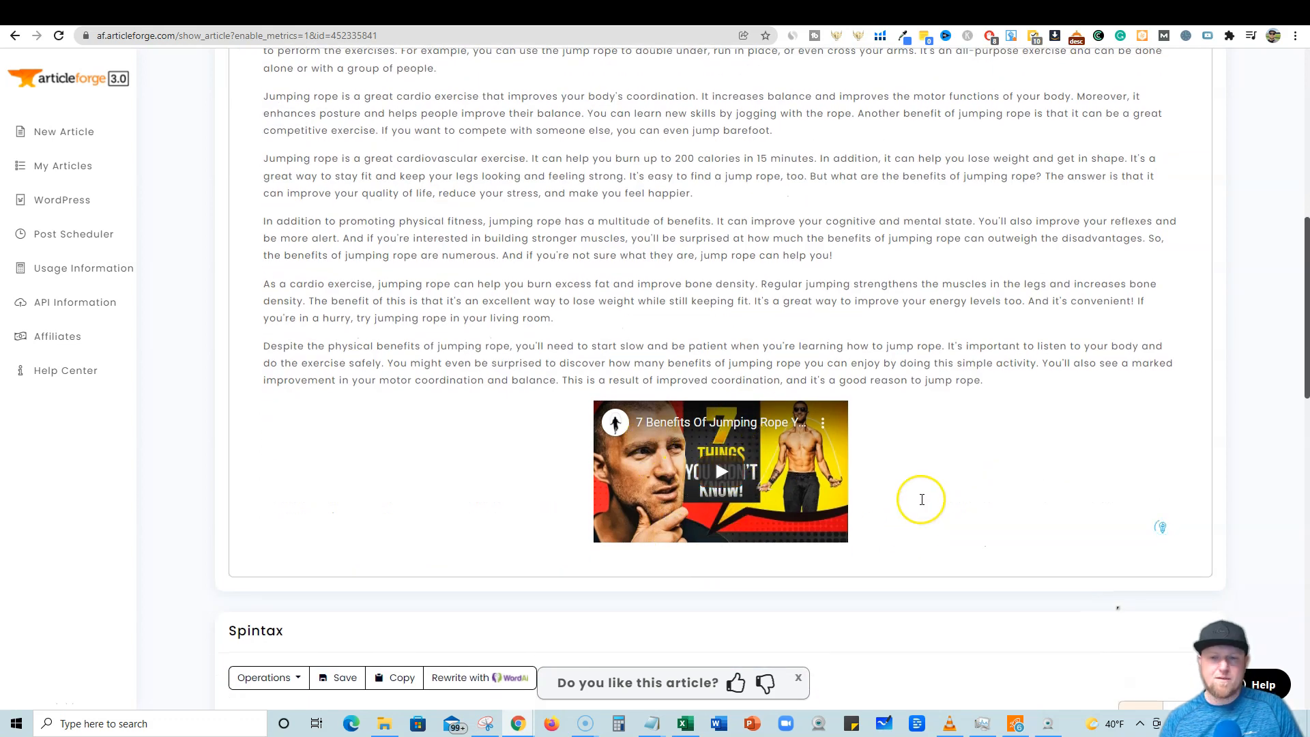
scroll(921, 499, down, 10)
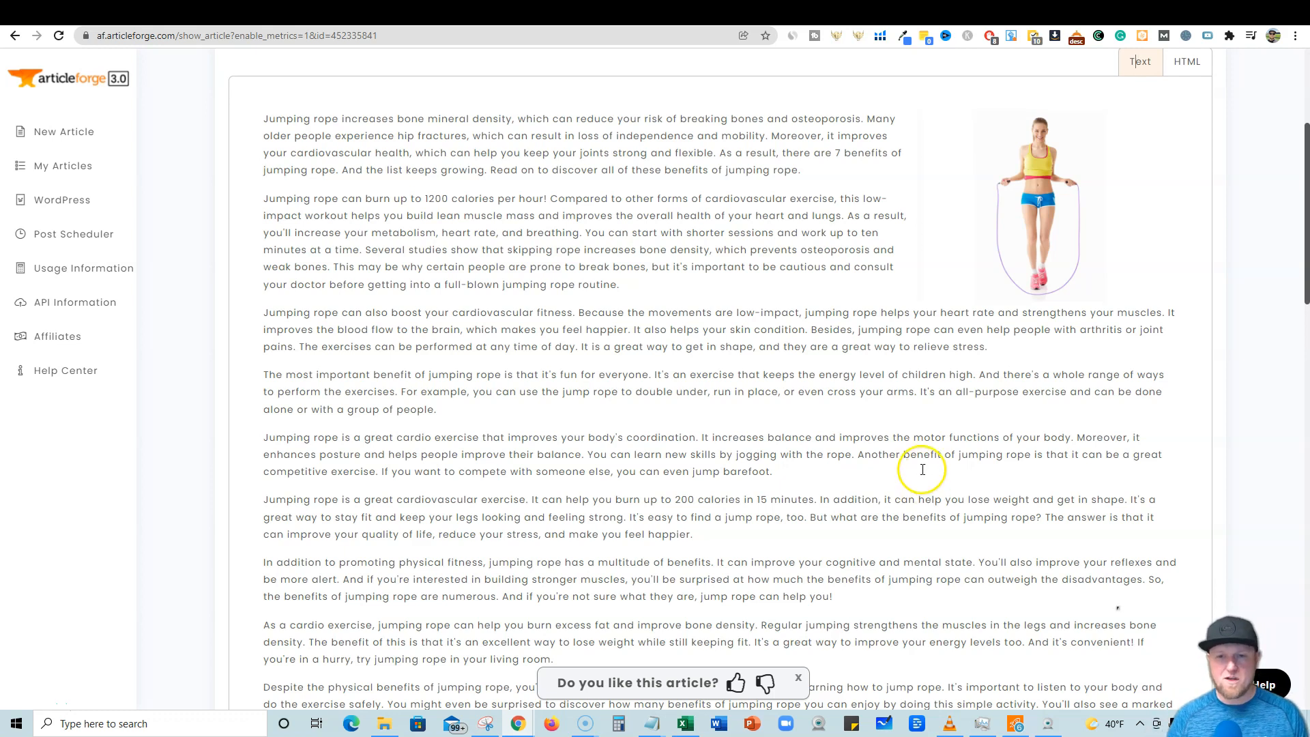
scroll(922, 469, up, 1)
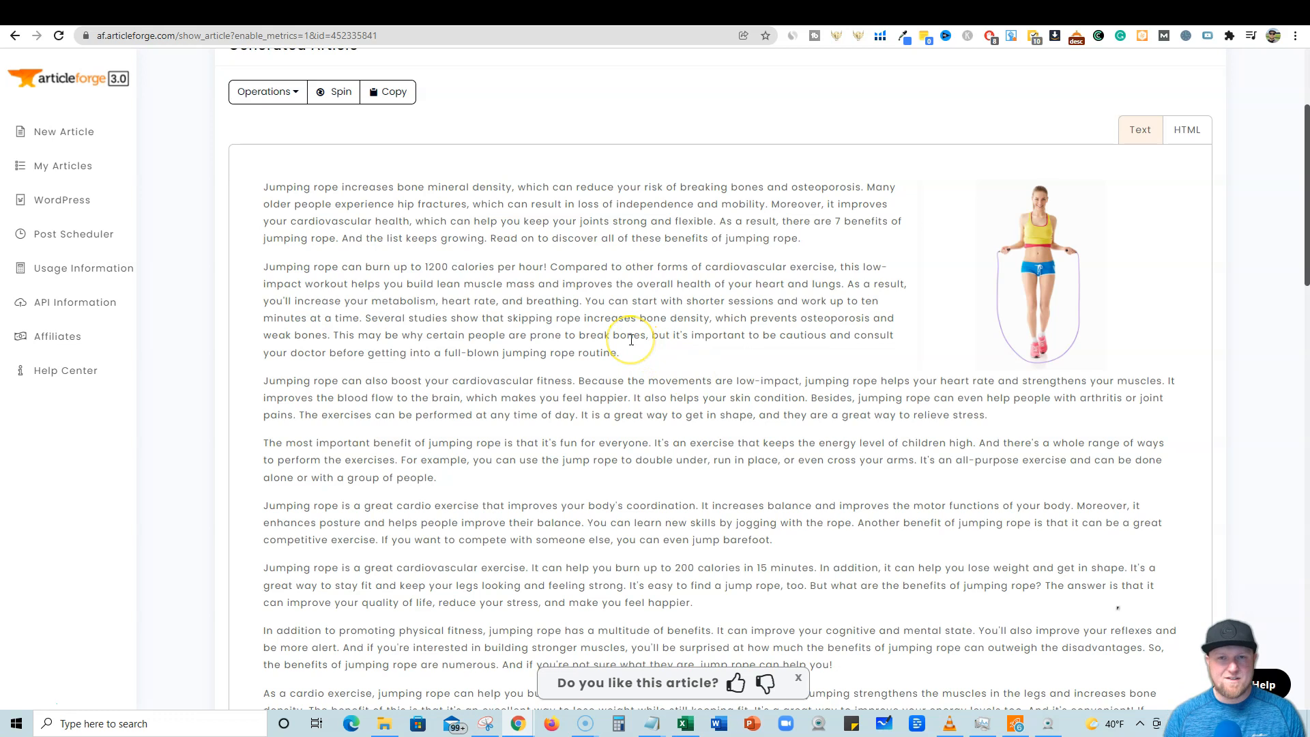
scroll(631, 339, up, 1)
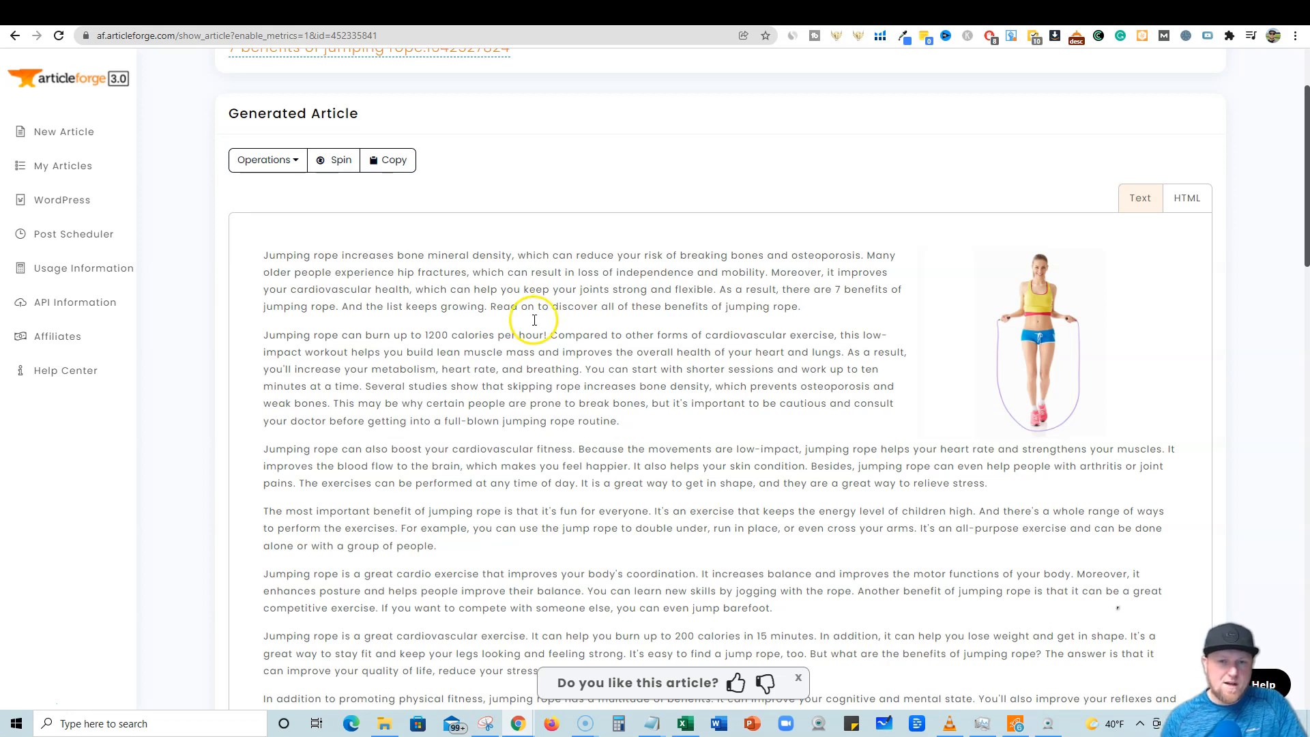
Read through the generated article's paragraphs.
drag(490, 307, 524, 306)
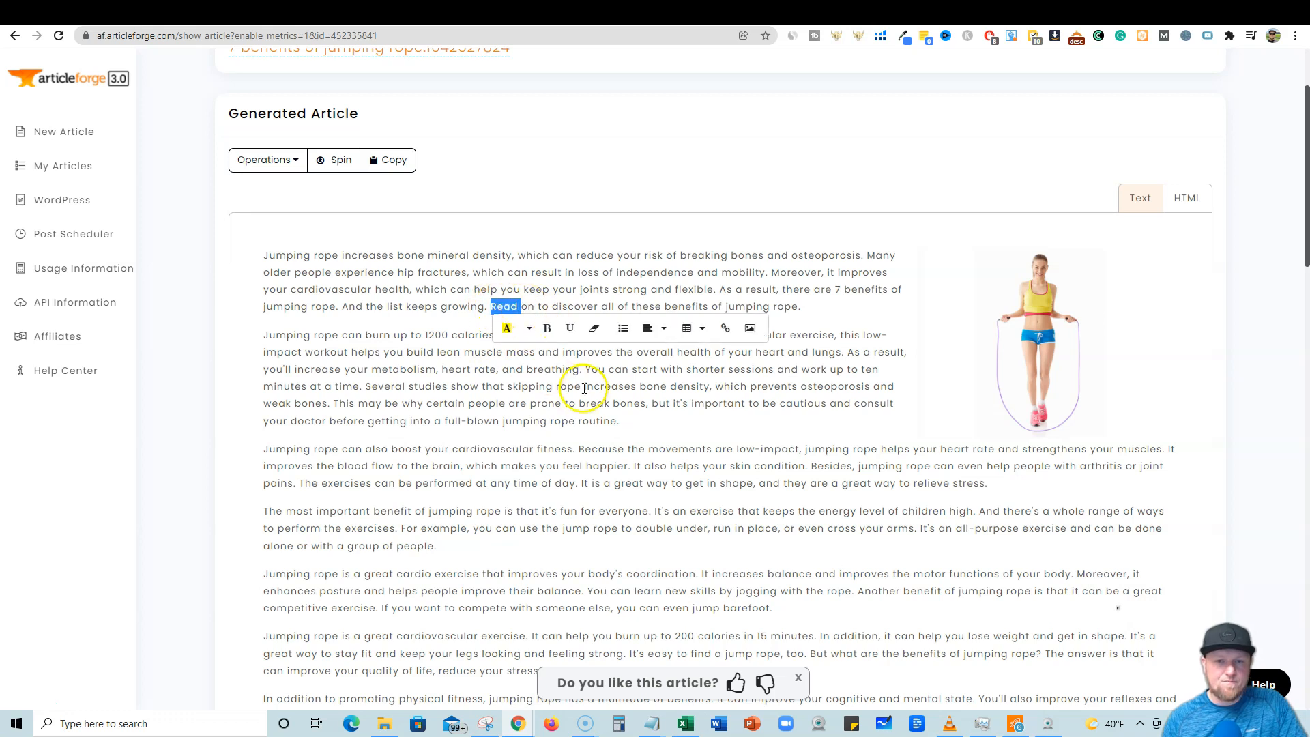
click(629, 287)
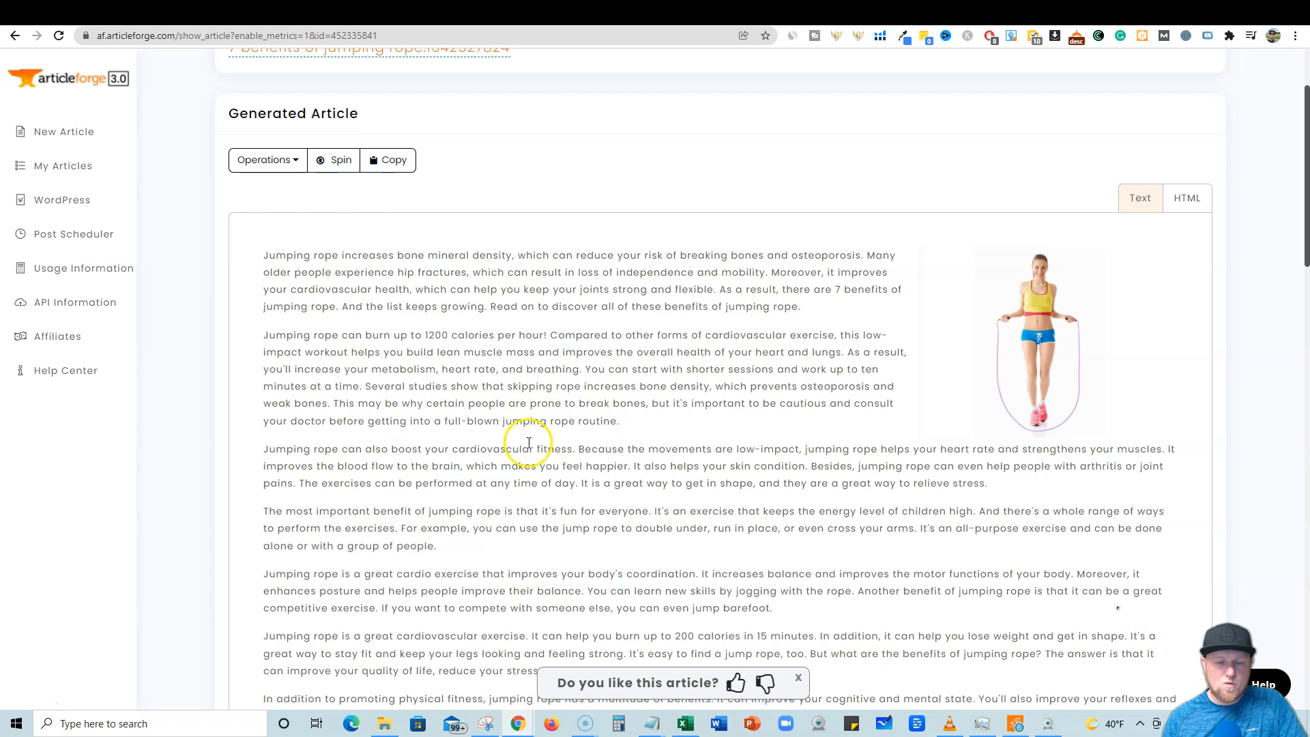
scroll(538, 445, down, 2)
scroll(548, 446, up, 1)
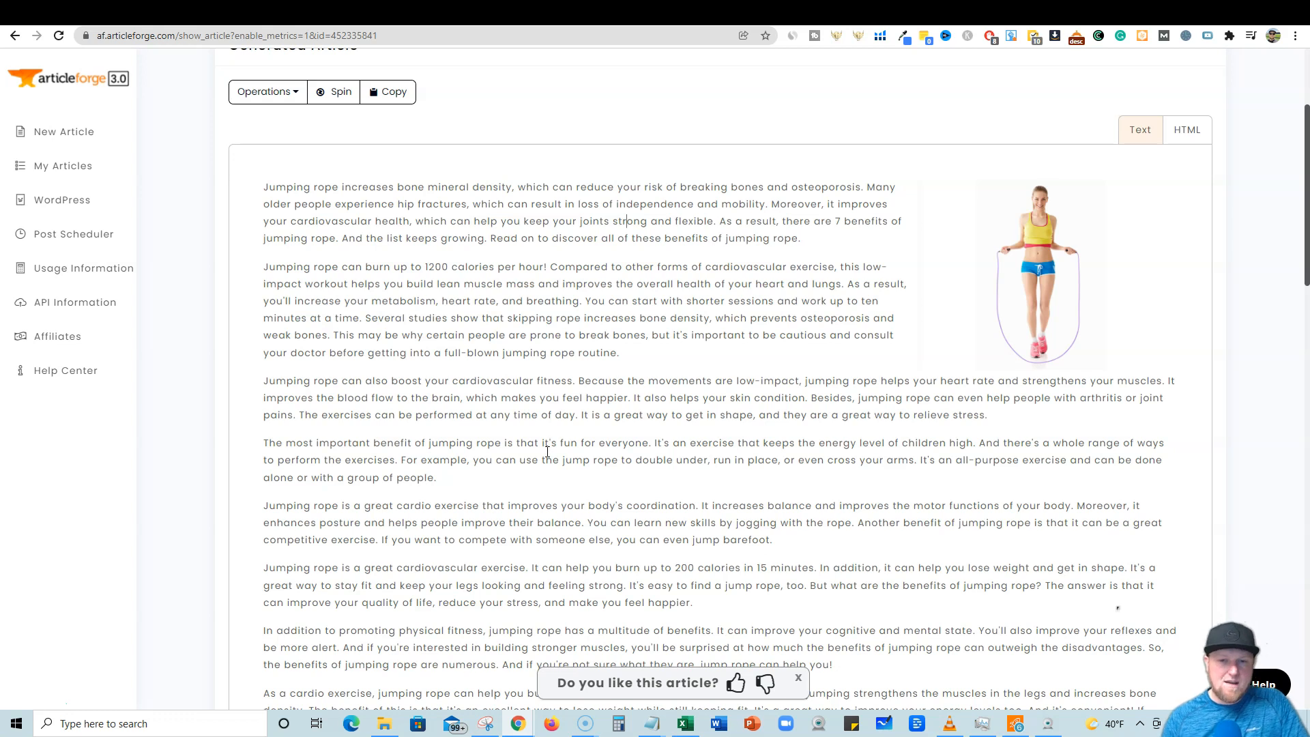
scroll(548, 451, down, 5)
scroll(517, 478, up, 4)
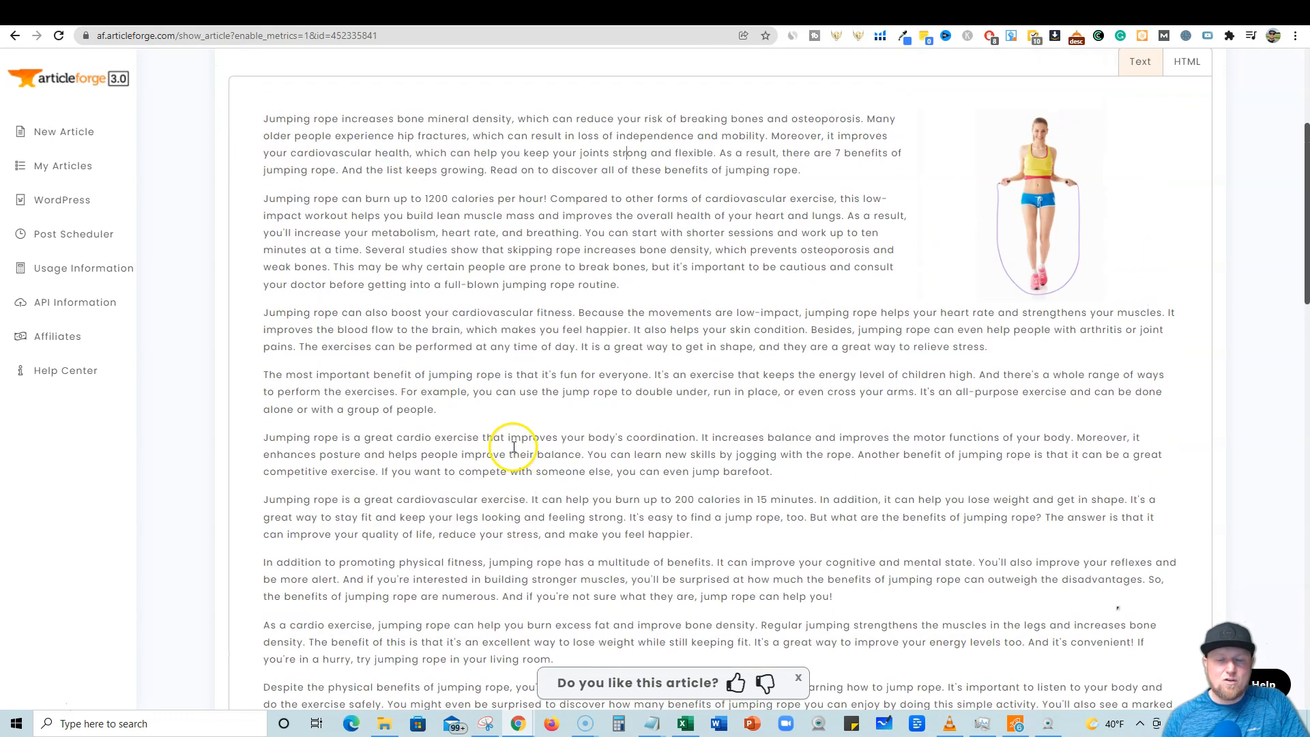
scroll(509, 392, down, 1)
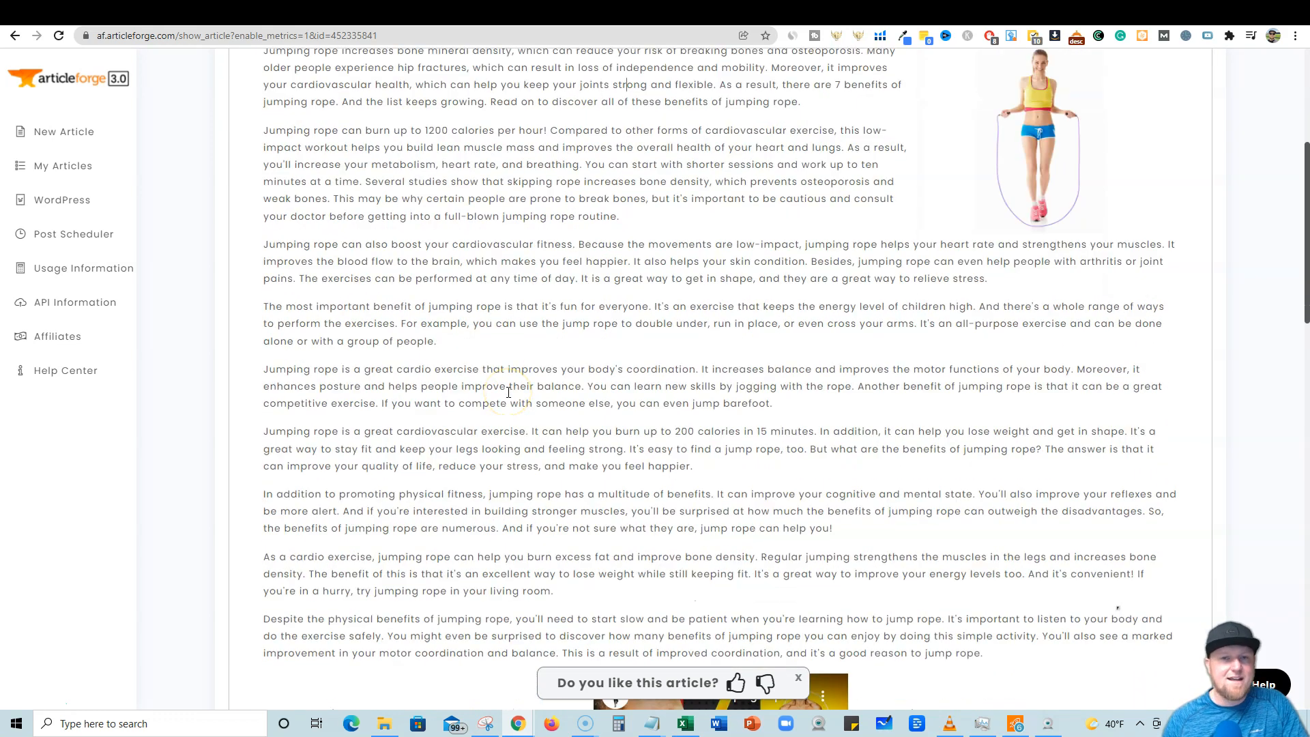
scroll(508, 393, up, 1)
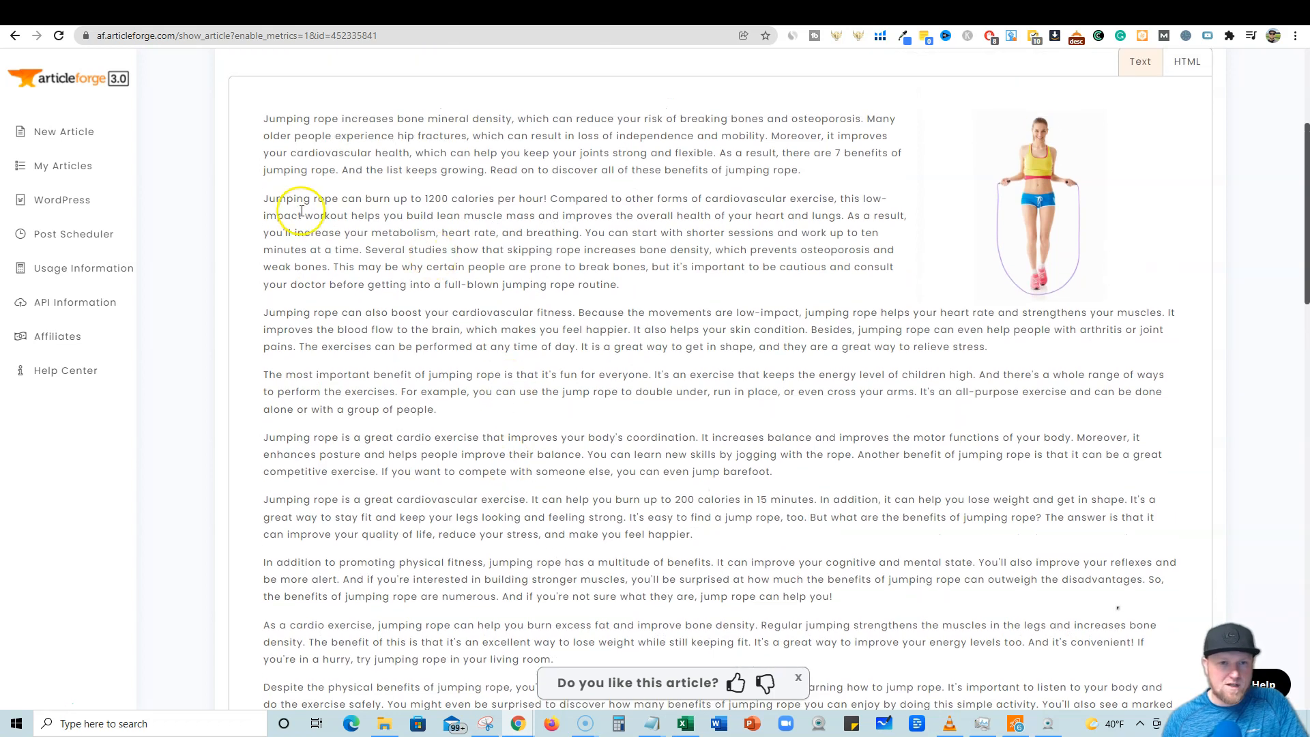
Bring up the Notepad outline and move its window beside the article.
click(654, 726)
click(713, 292)
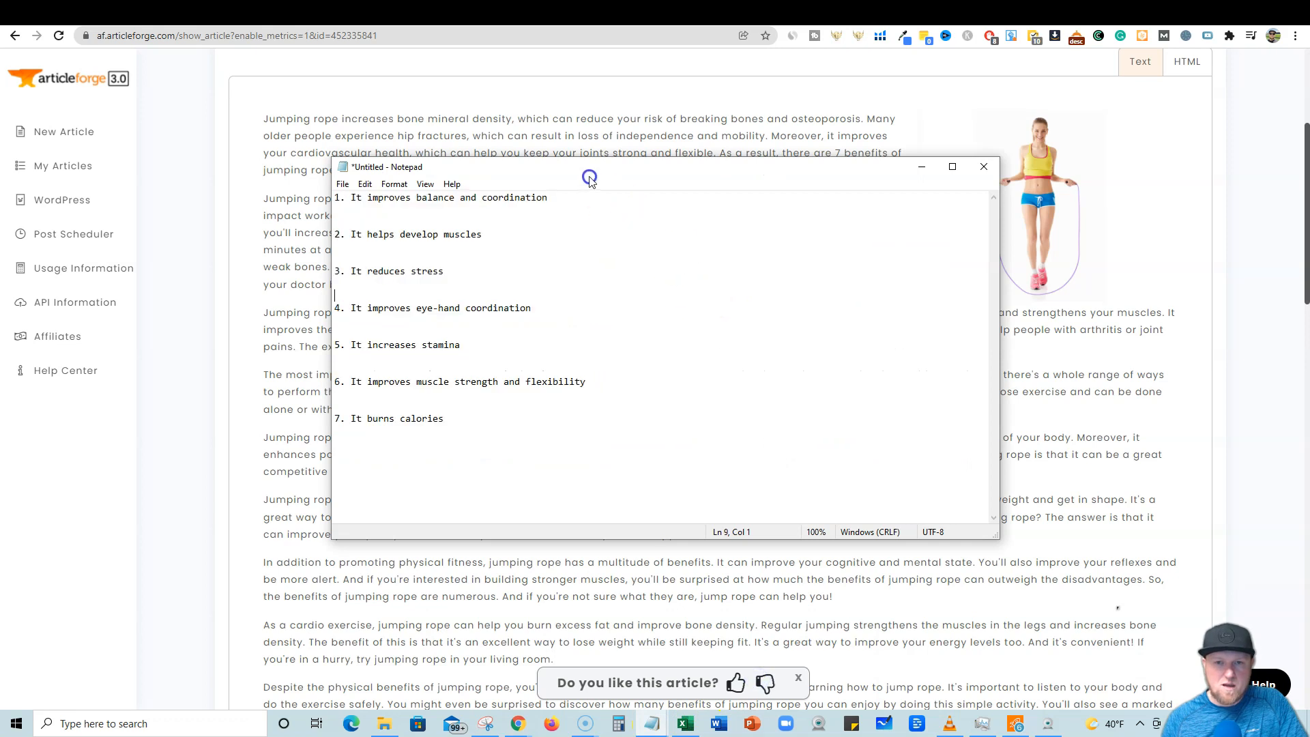
drag(329, 223, 707, 266)
drag(816, 176, 1076, 181)
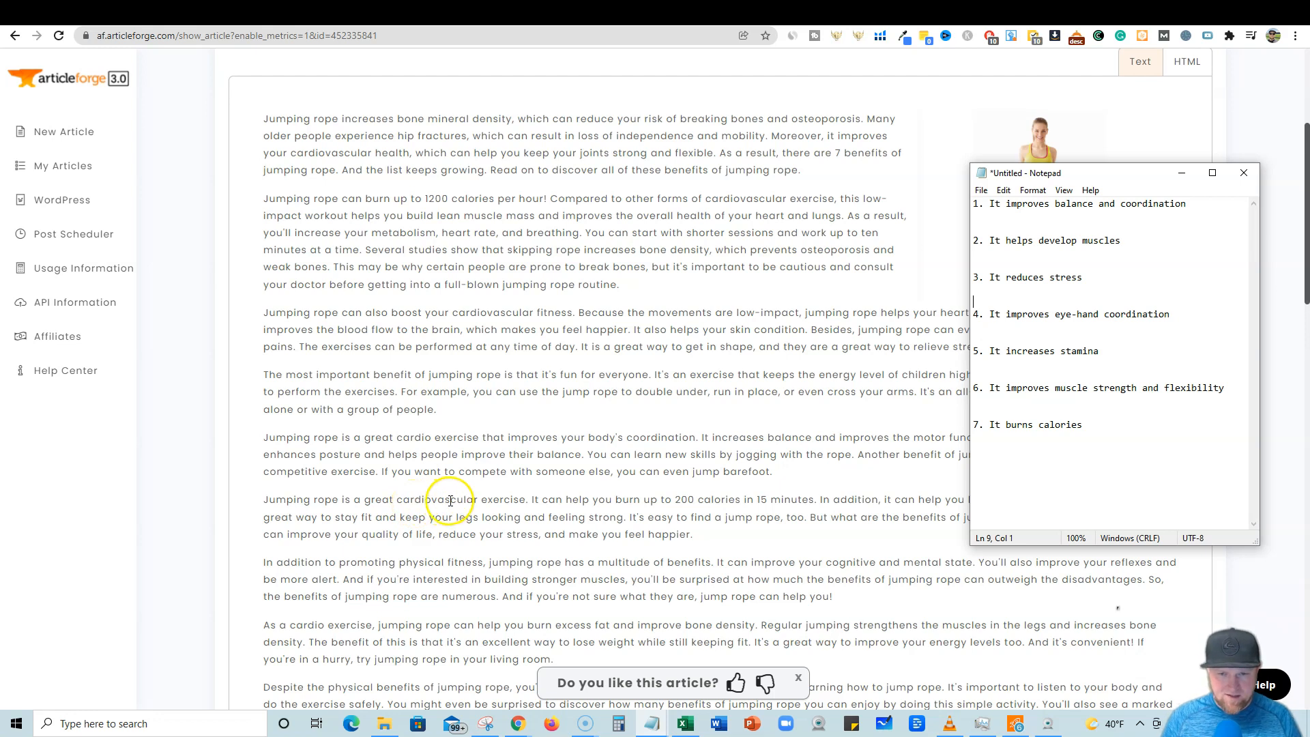
Search the article page for 'stress'.
click(653, 372)
key(ctrl+f)
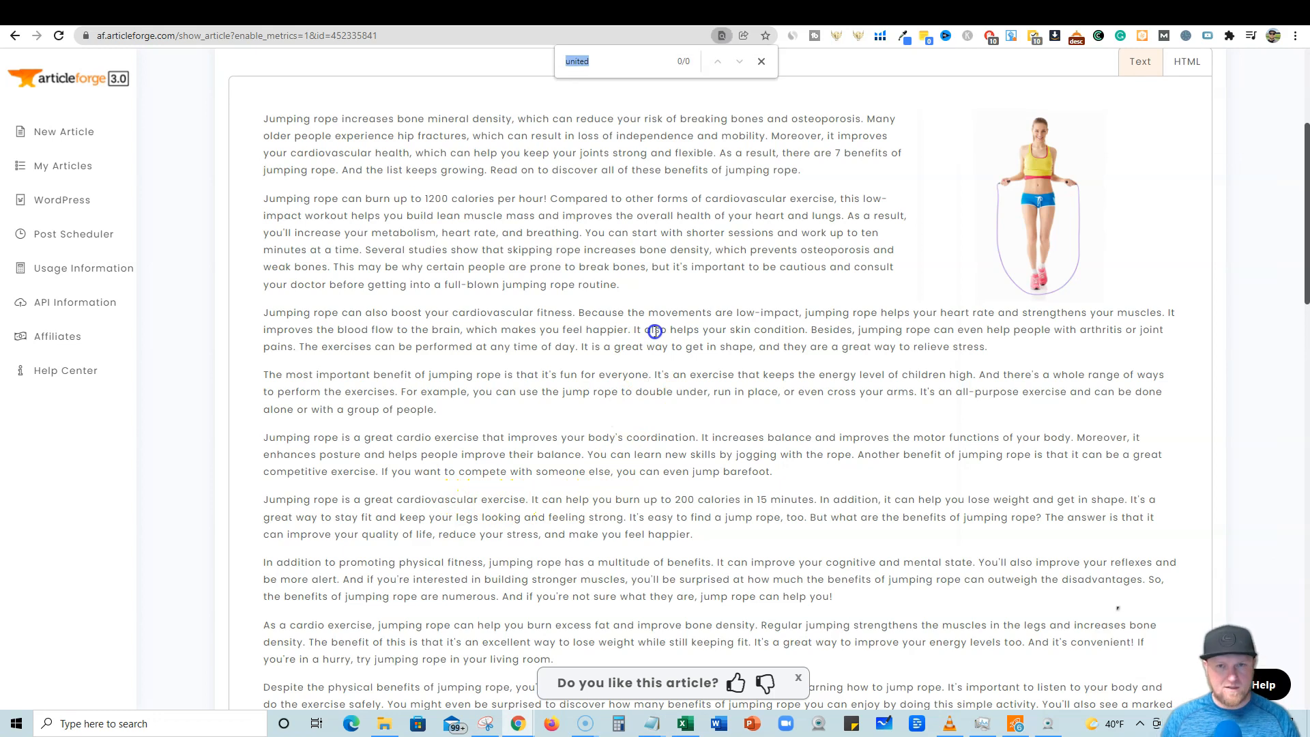
text(stress)
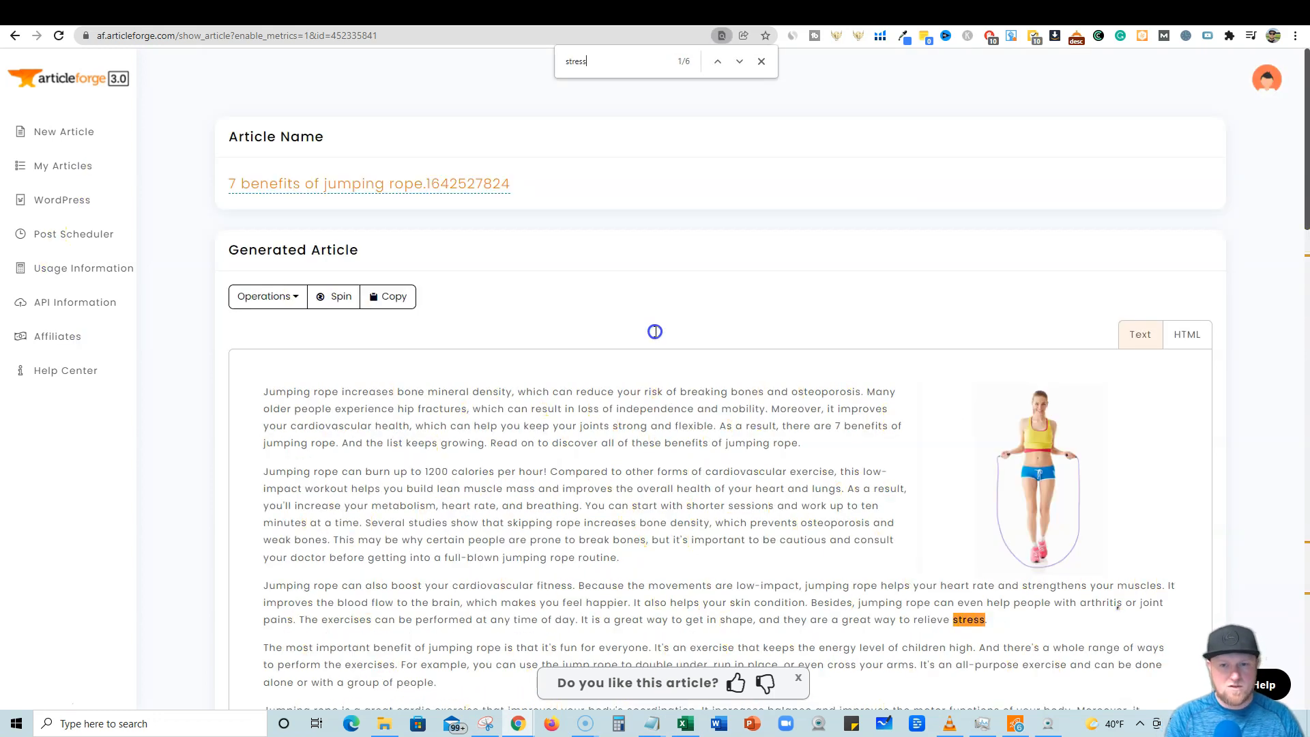
scroll(614, 477, down, 2)
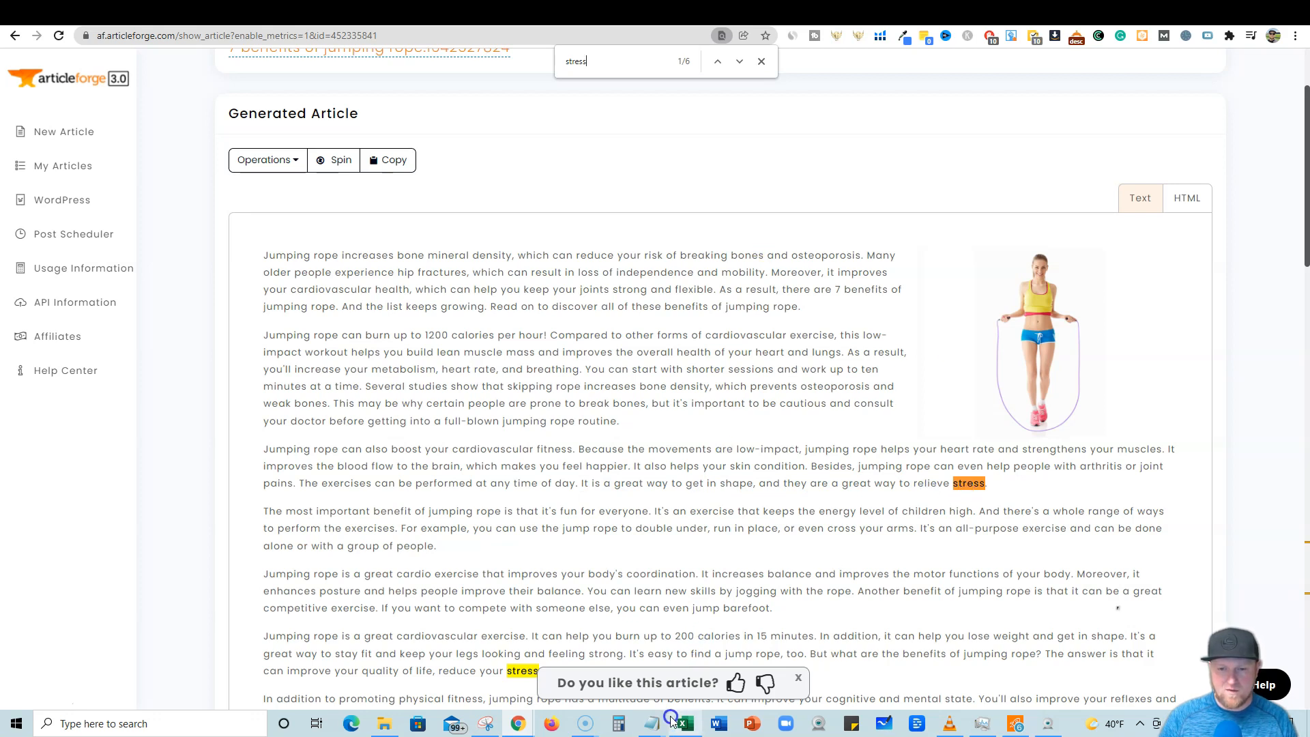
Compare the Notepad outline with the article, searching the page for 'musc'.
mouse_move(655, 729)
click(791, 659)
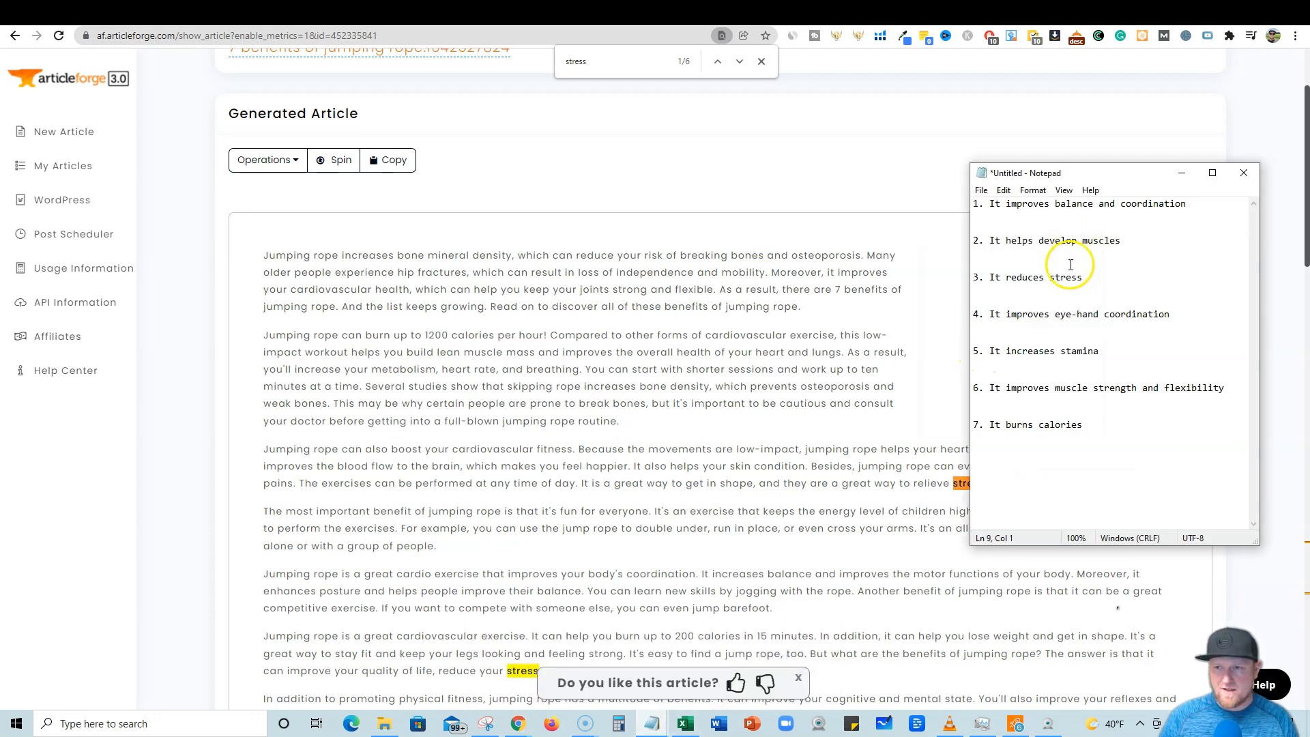
click(702, 349)
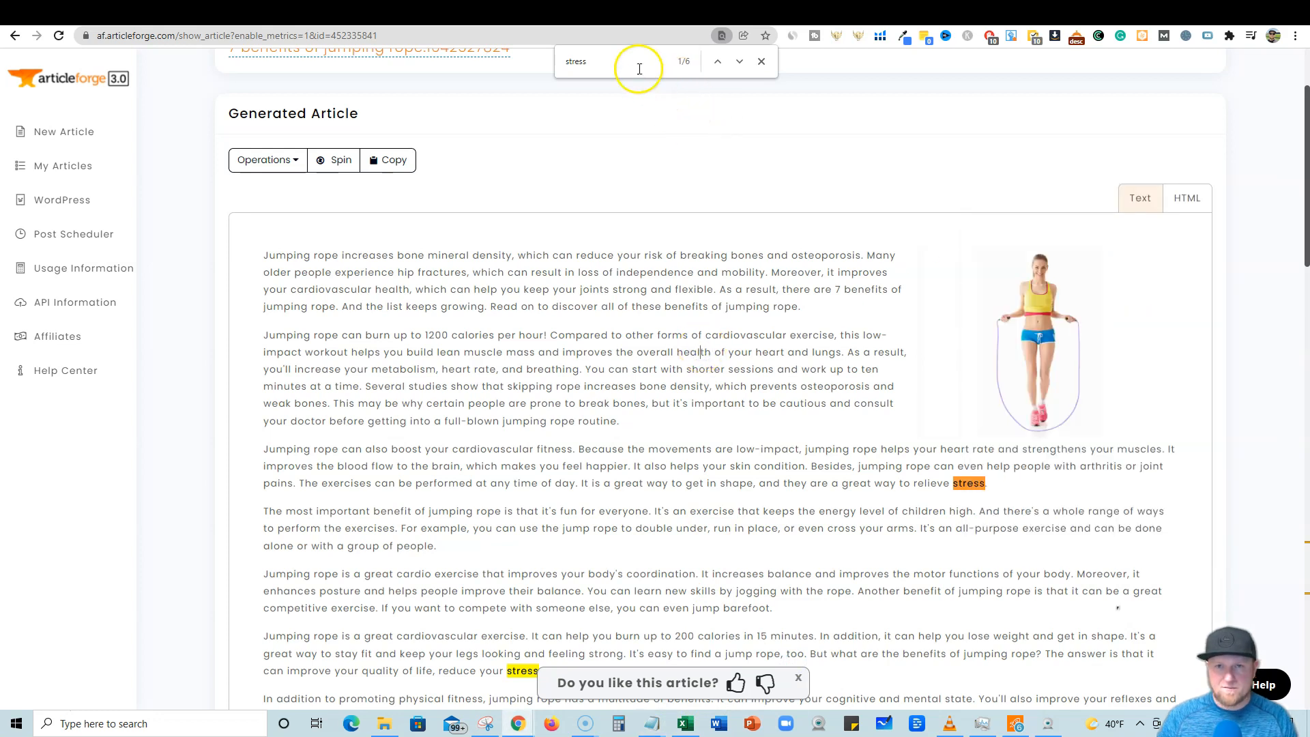
drag(637, 66, 554, 67)
text(musc)
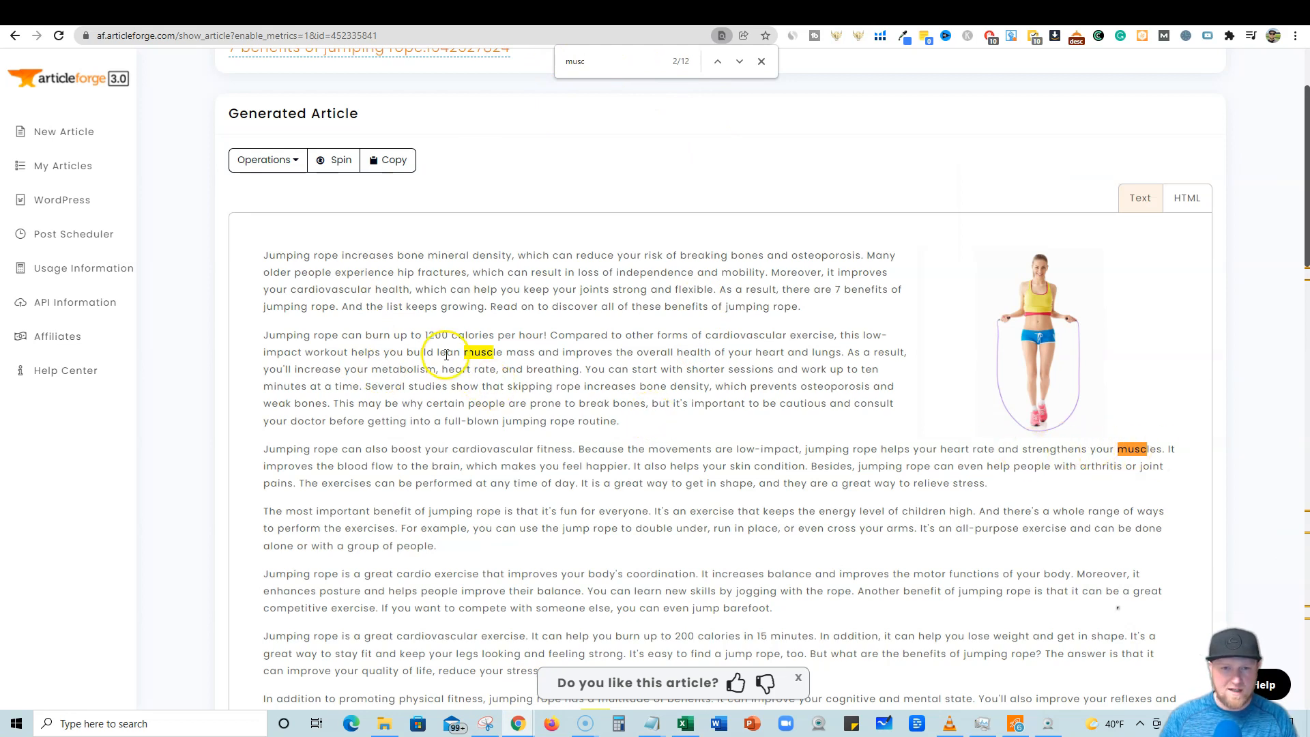
mouse_move(651, 723)
click(791, 665)
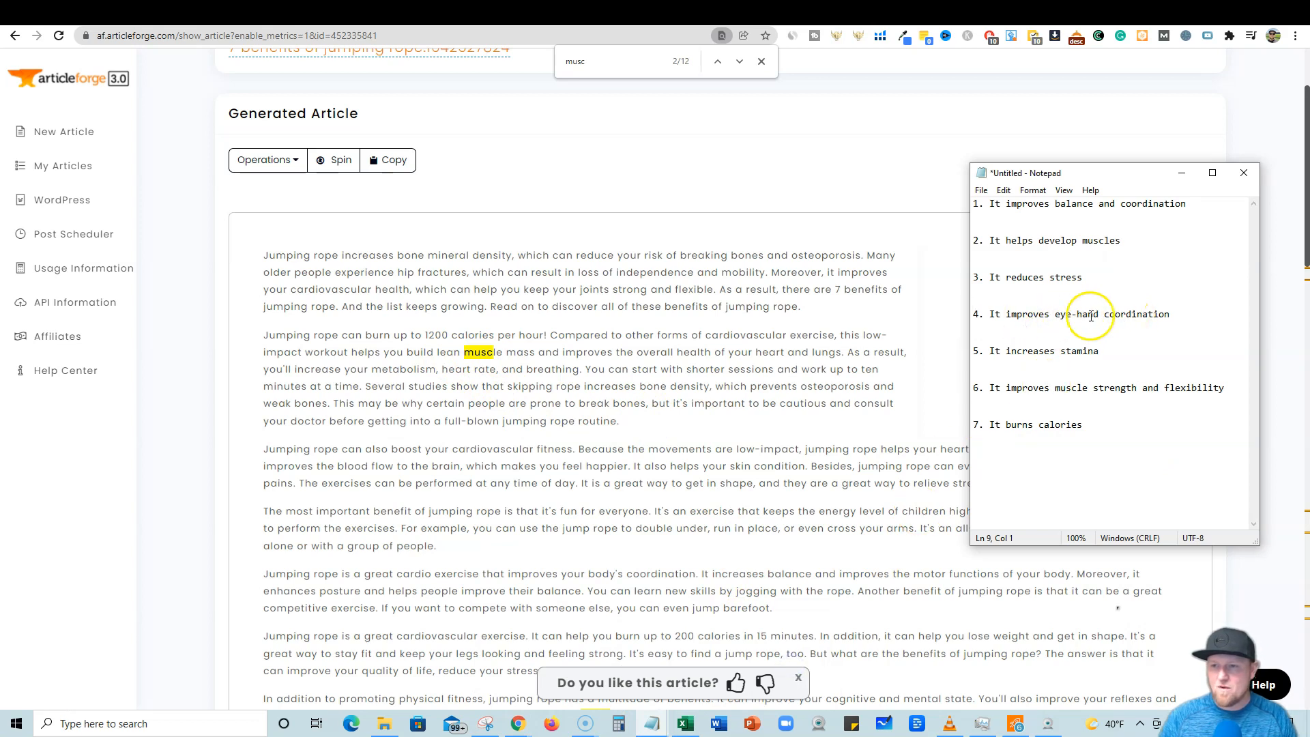
Search the article page for 'eye' and clear the search.
click(776, 376)
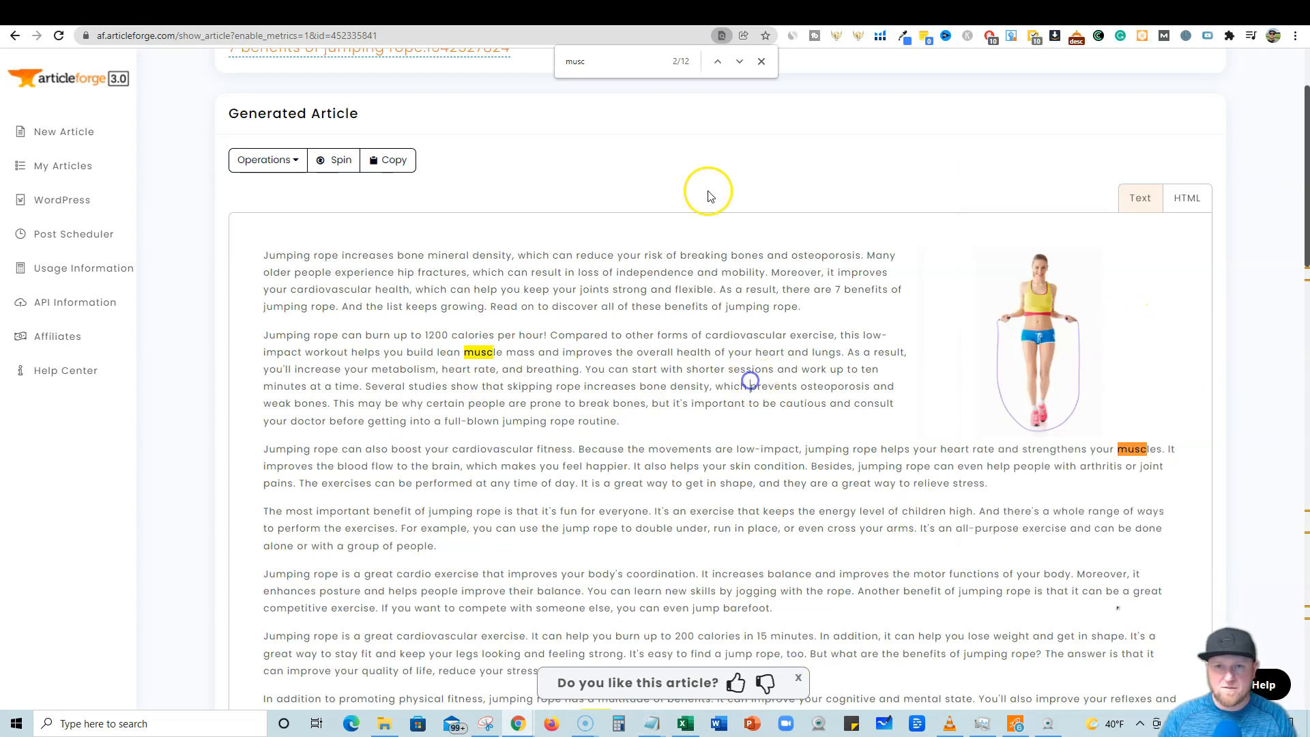
text(eye)
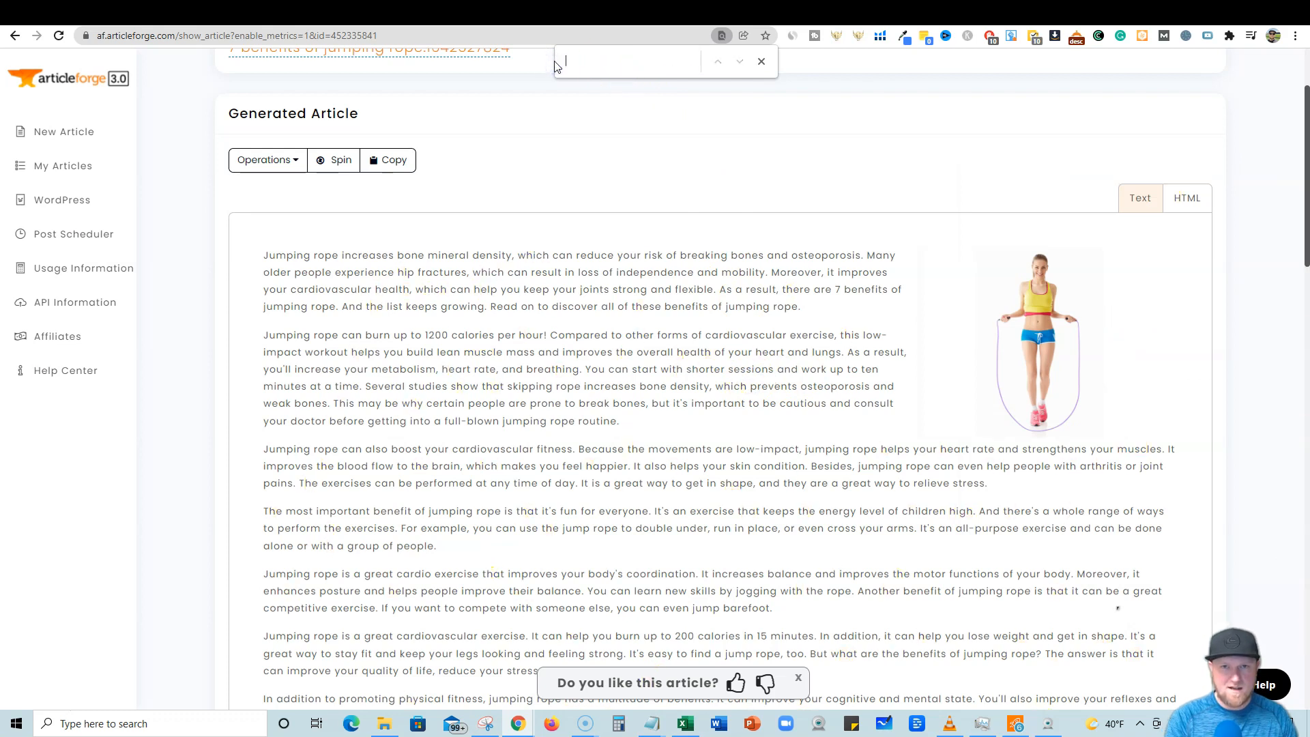
key(BackSpace)
key(BackSpace)
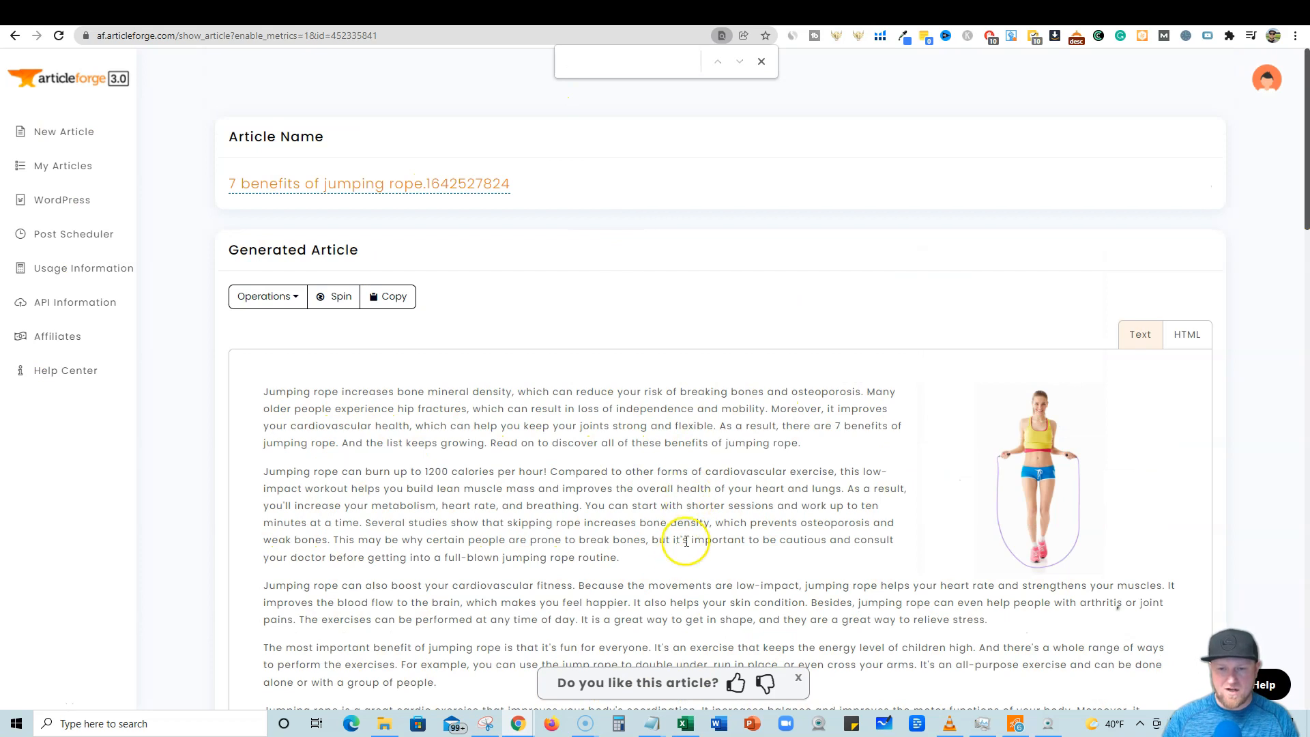
Bring up the Notepad outline and search the article page for 'stamin'.
mouse_move(655, 728)
click(784, 661)
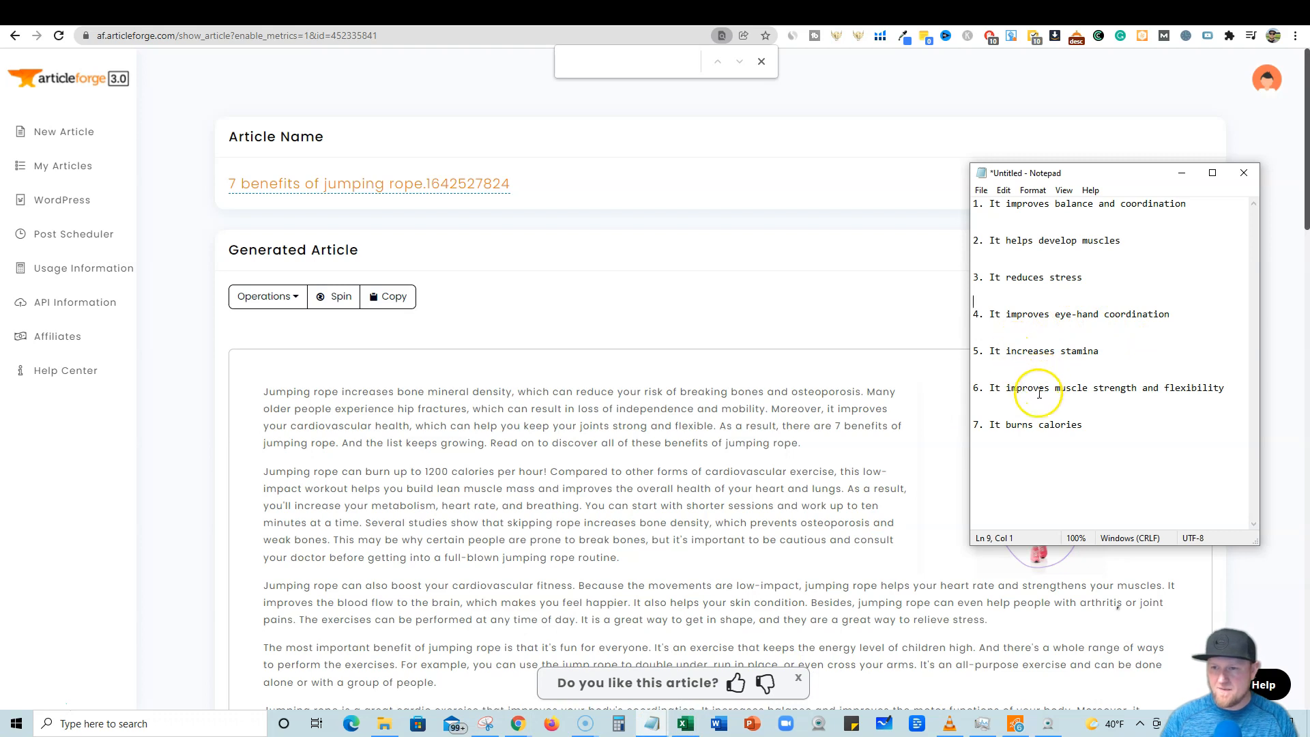
click(643, 62)
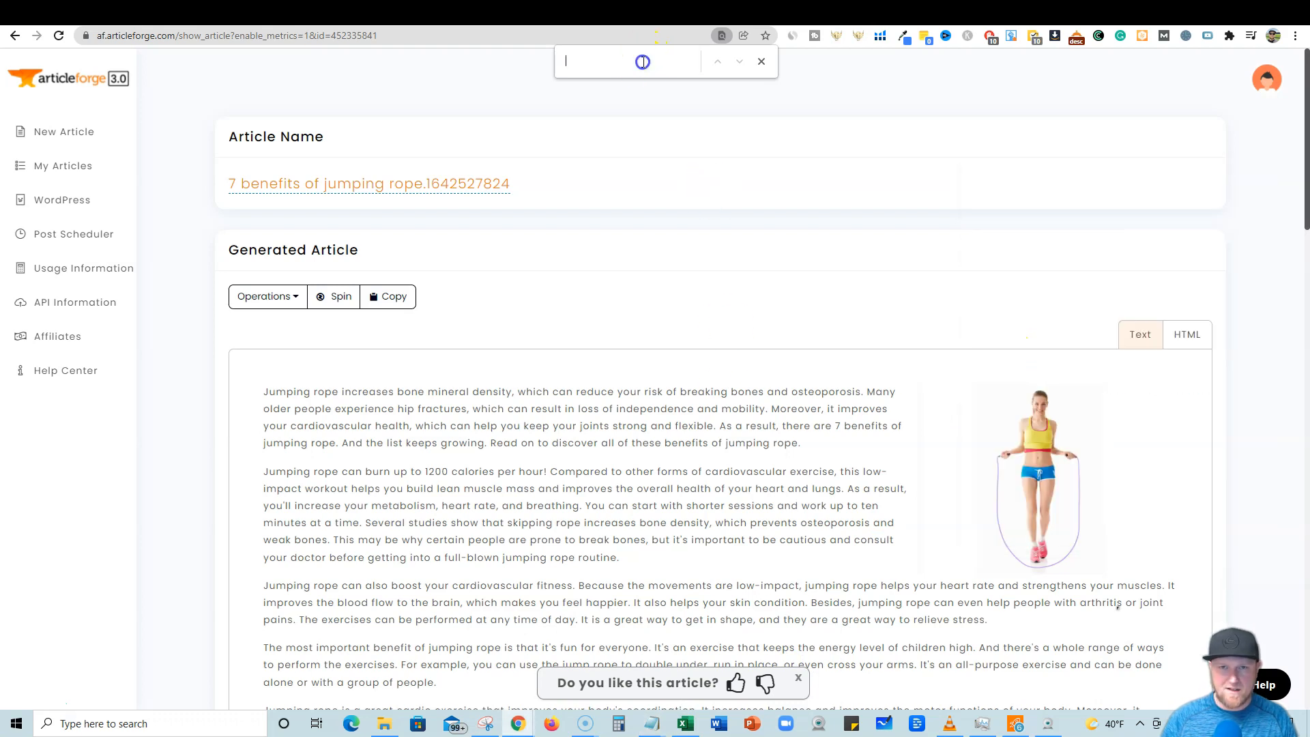
text(stamin)
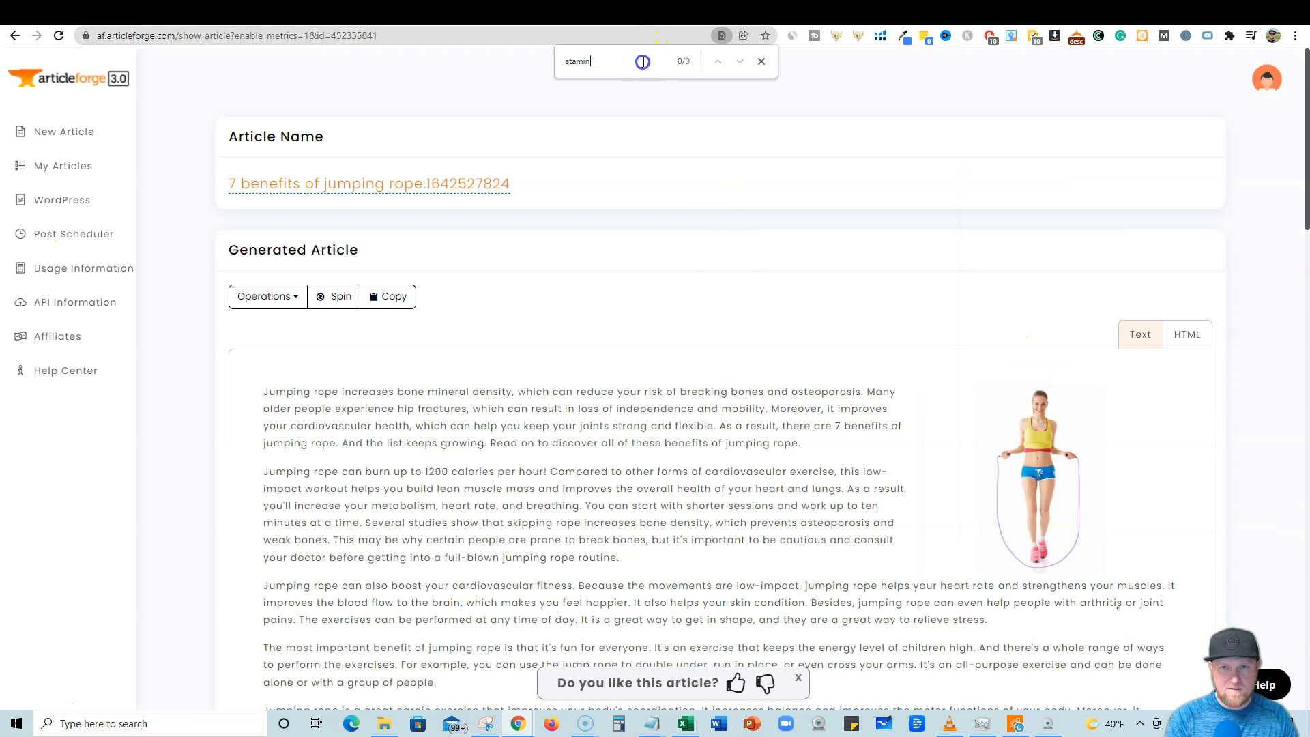
Search the article page for 'flex' and then for 'calo'.
key(BackSpace)
key(BackSpace)
key(BackSpace)
text(flex)
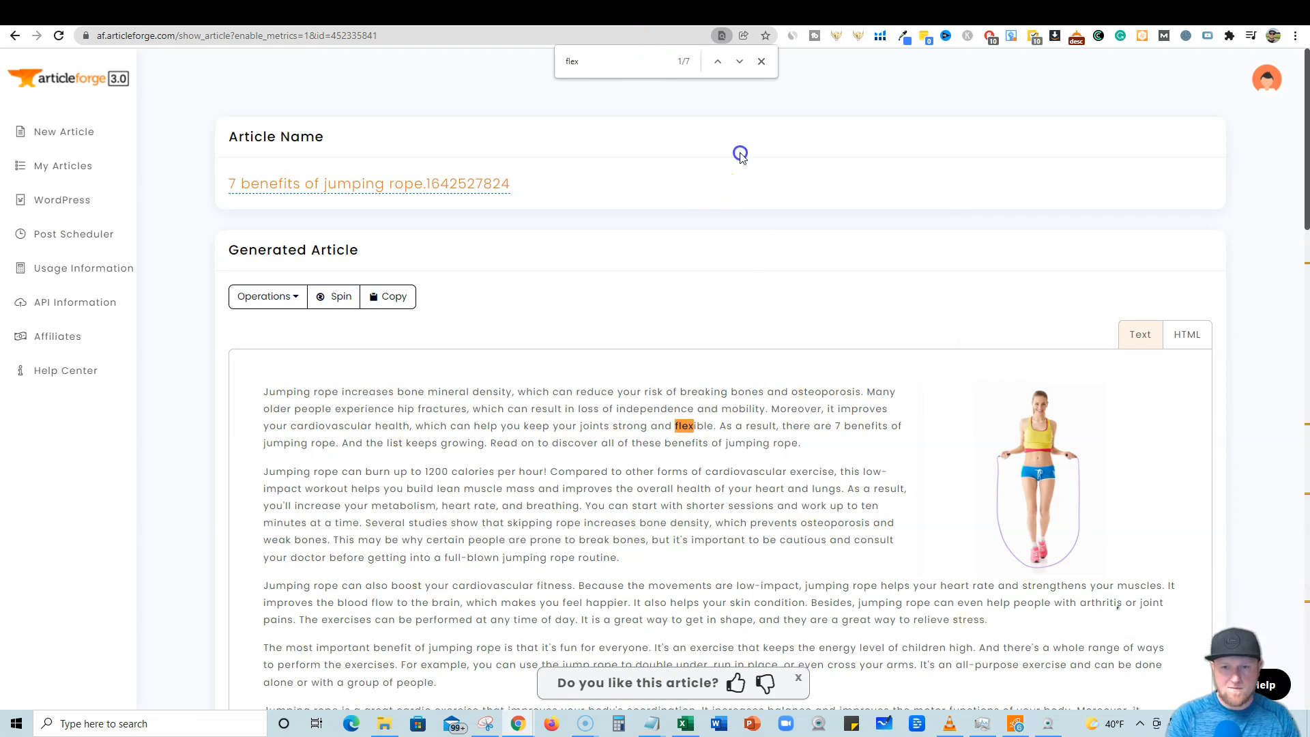
key(BackSpace)
key(BackSpace)
key(BackSpace)
key(BackSpace)
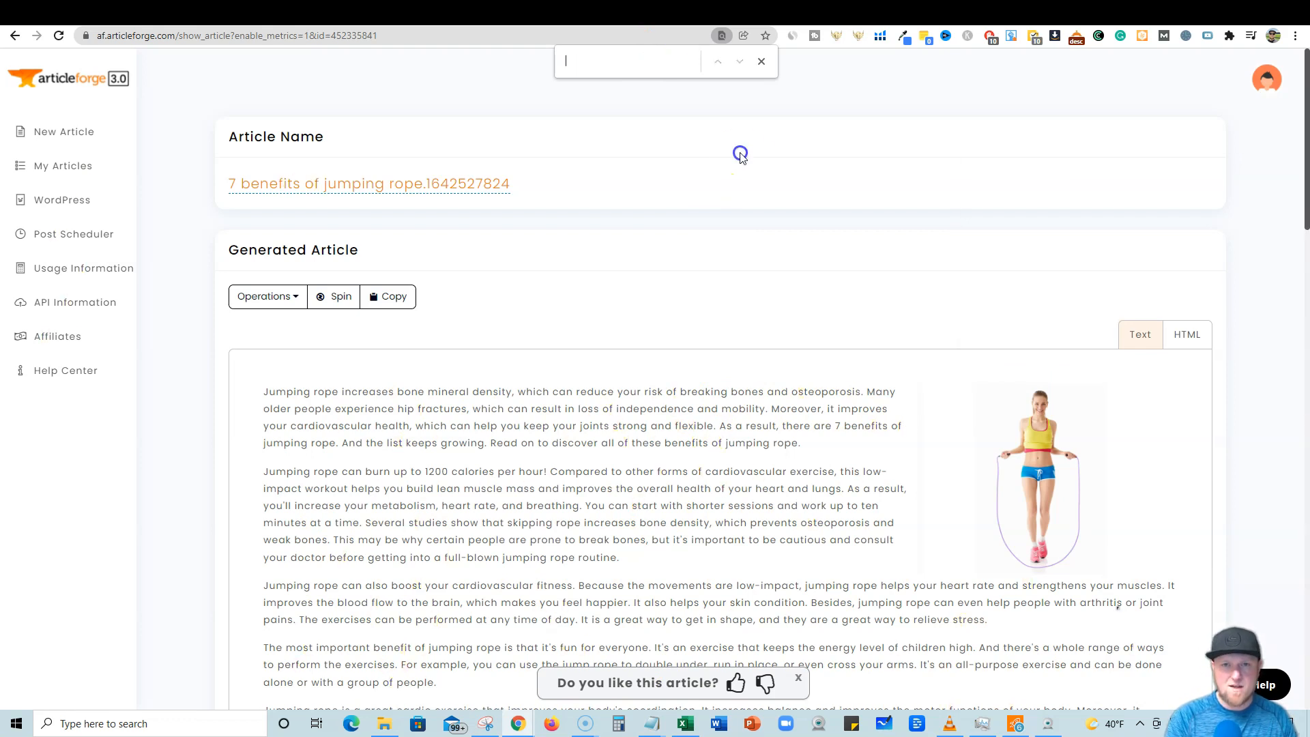
text(calo)
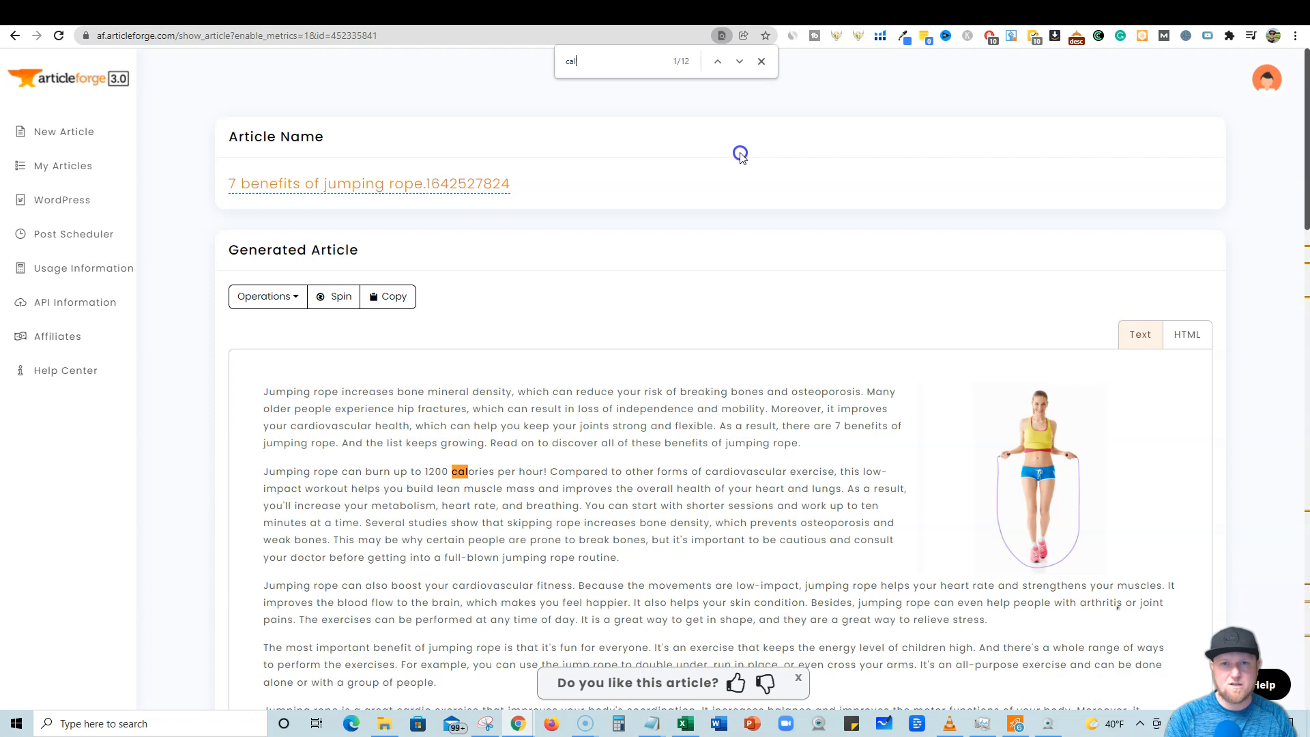
key(BackSpace)
key(BackSpace)
key(BackSpace)
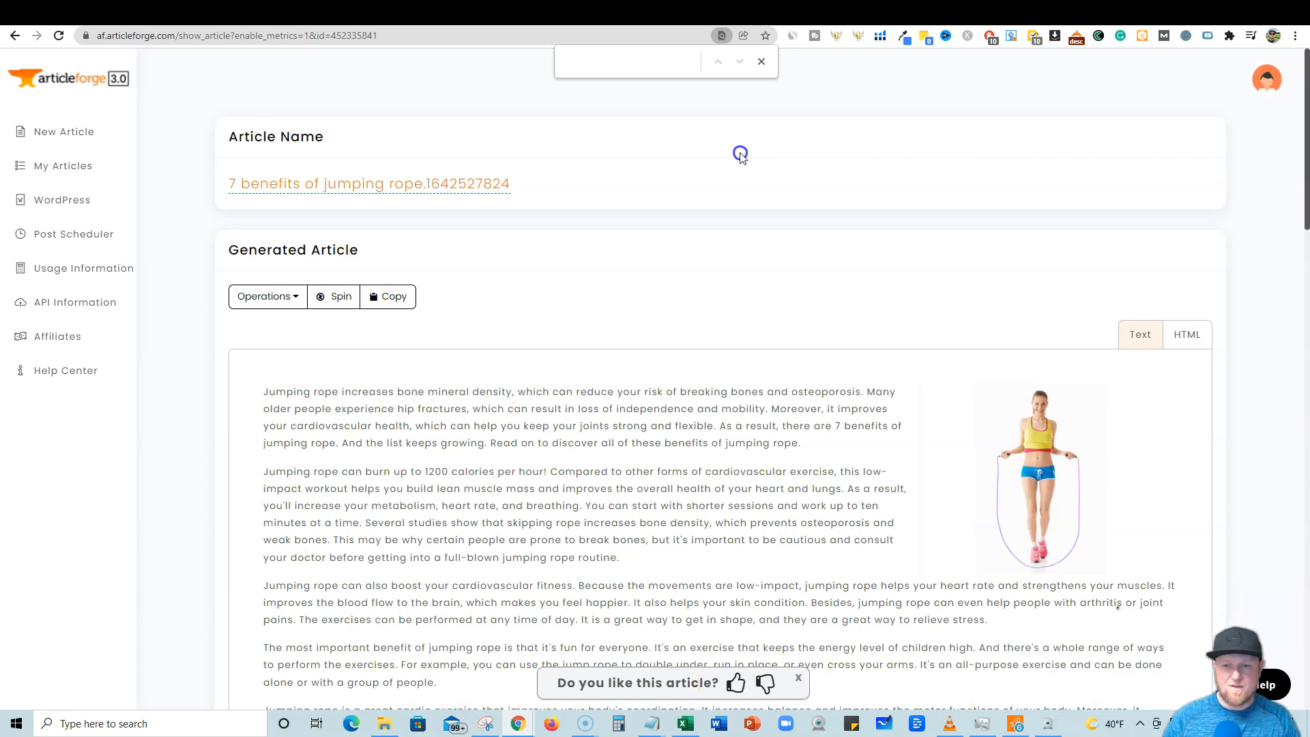
Bring up the Notepad outline and highlight benefits 6–7 and then 4–5 for comparison.
click(652, 724)
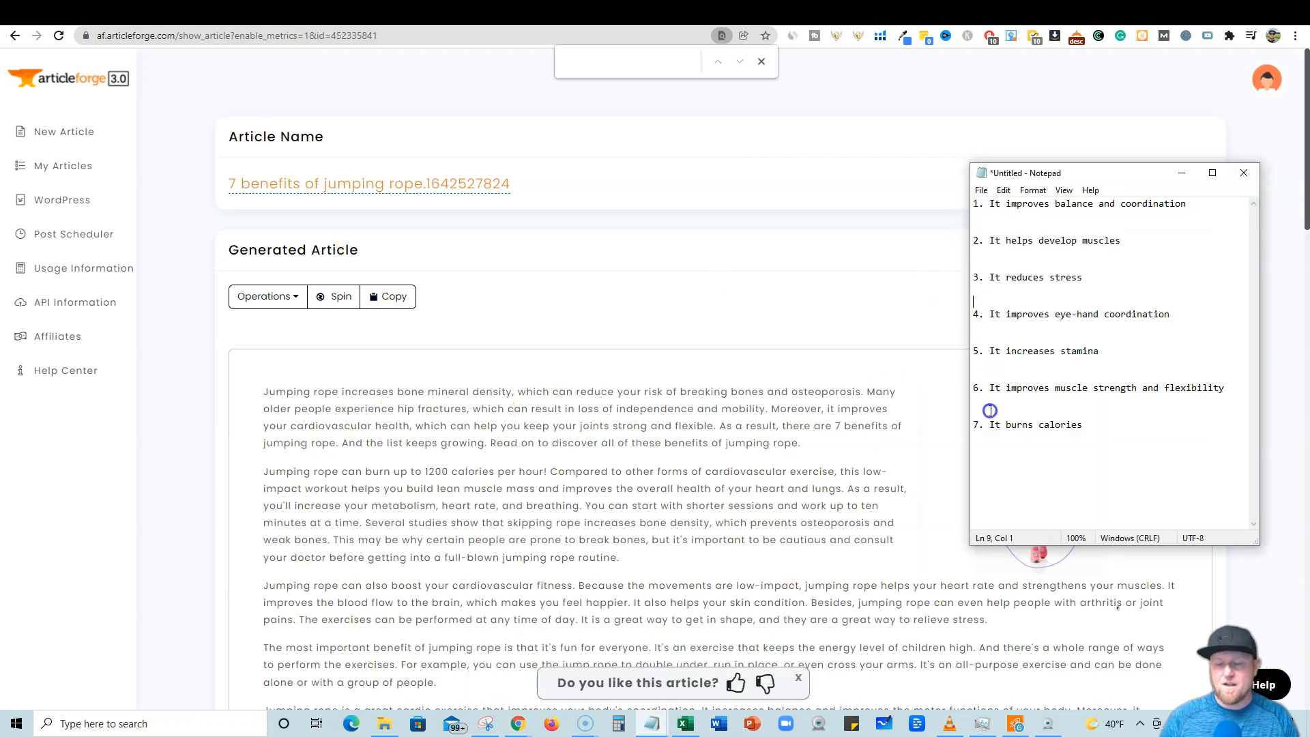
drag(1093, 424, 970, 393)
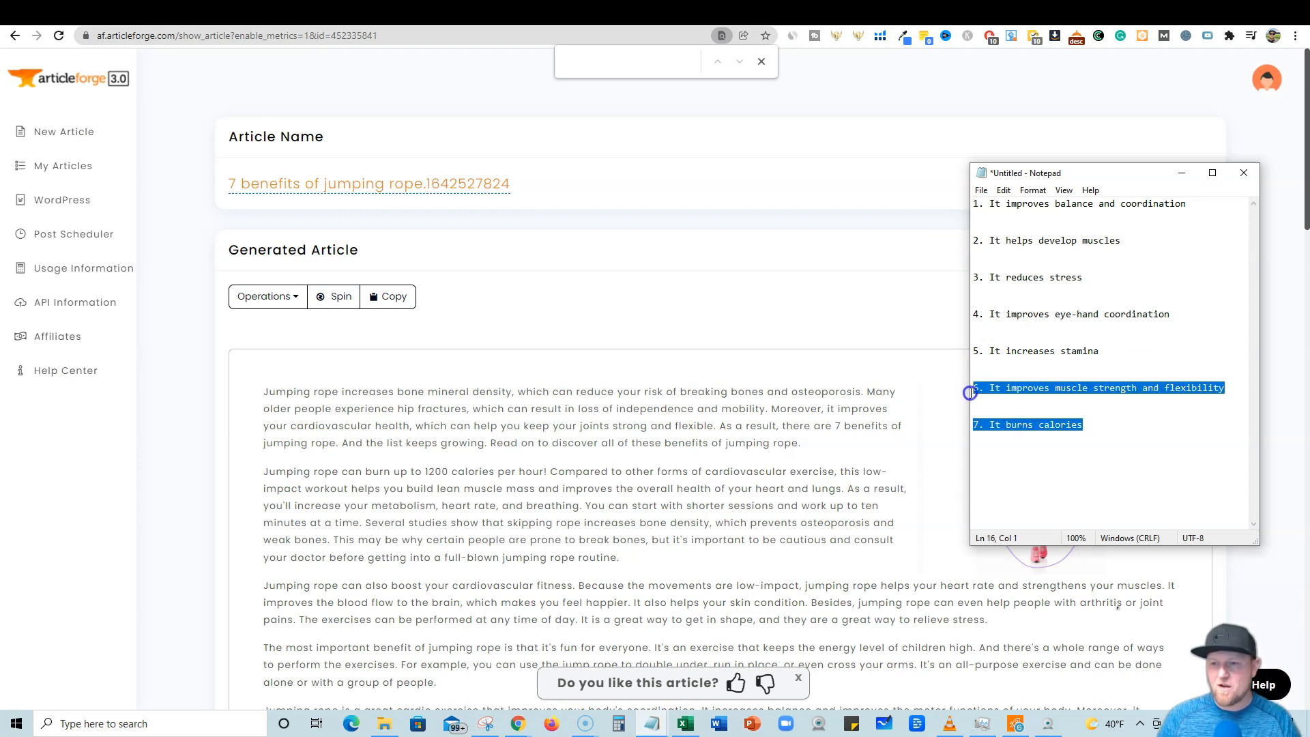
click(1105, 351)
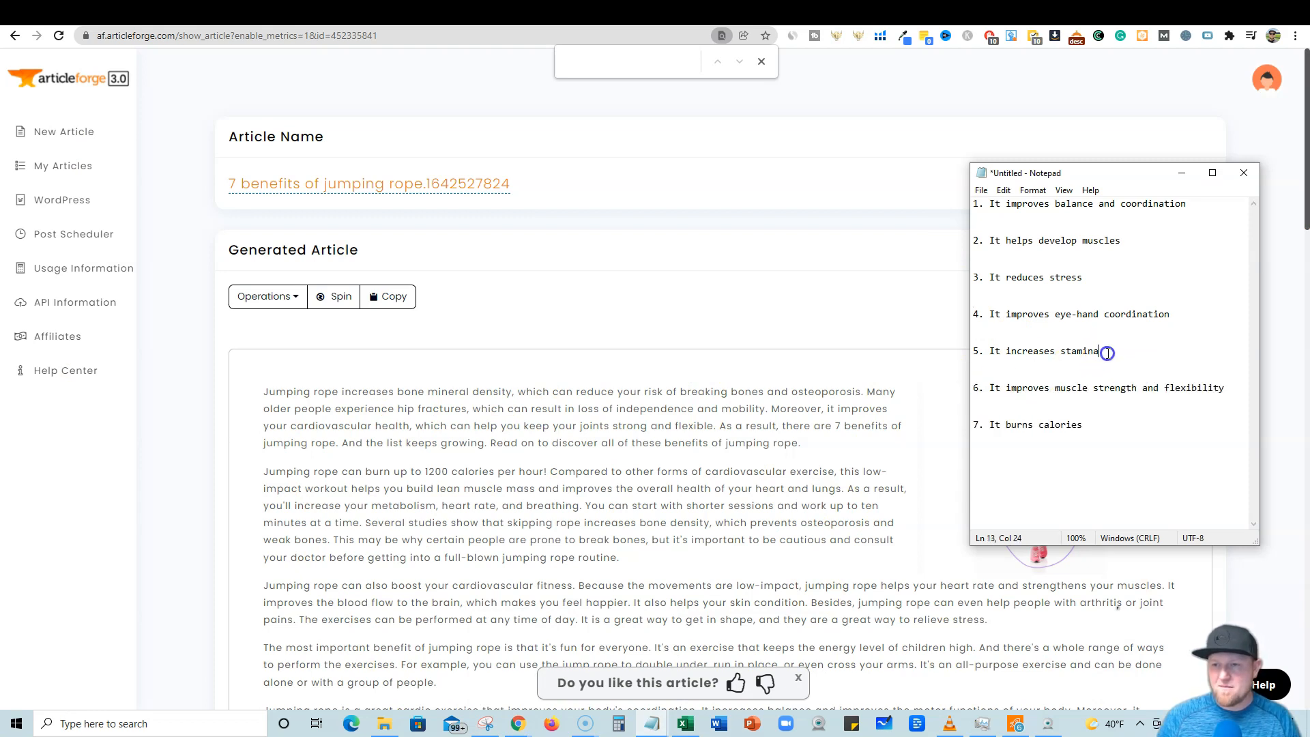
drag(1070, 350, 955, 316)
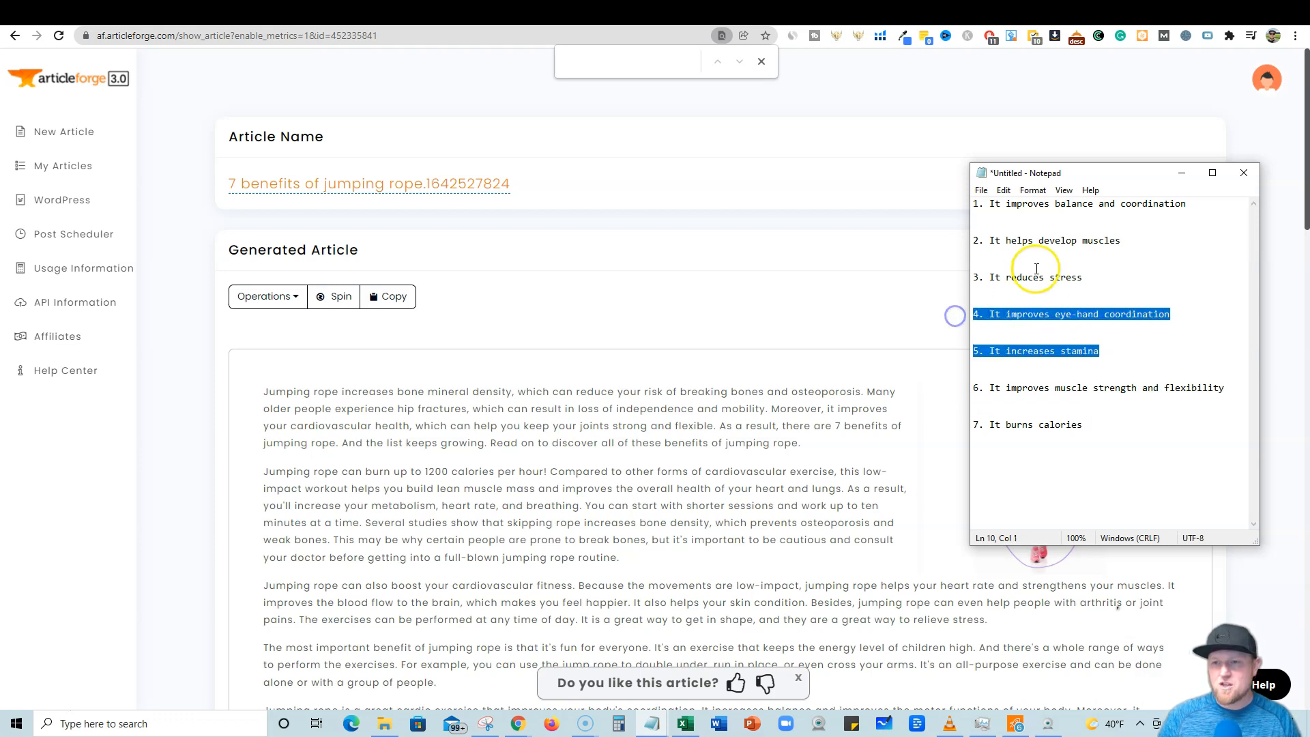
Scroll through the article paragraphs to reread them against the outline.
click(710, 462)
scroll(703, 487, down, 4)
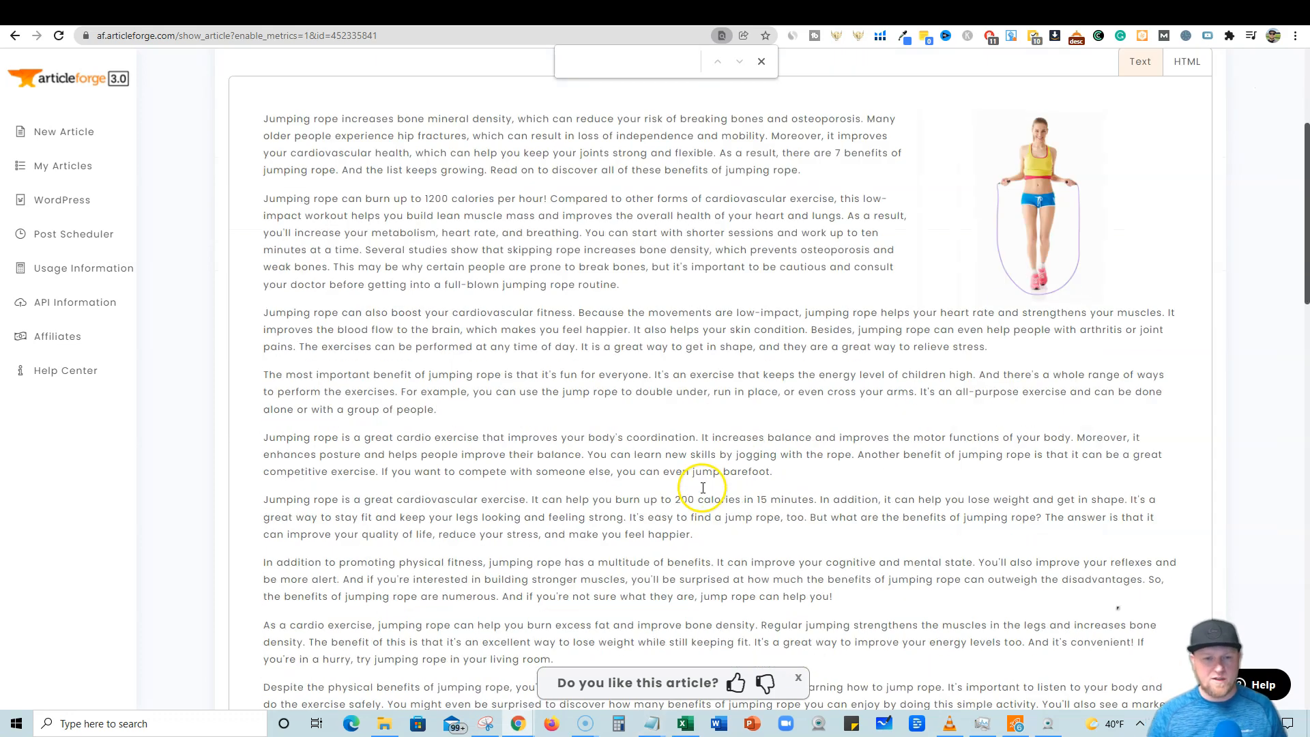
scroll(703, 487, down, 2)
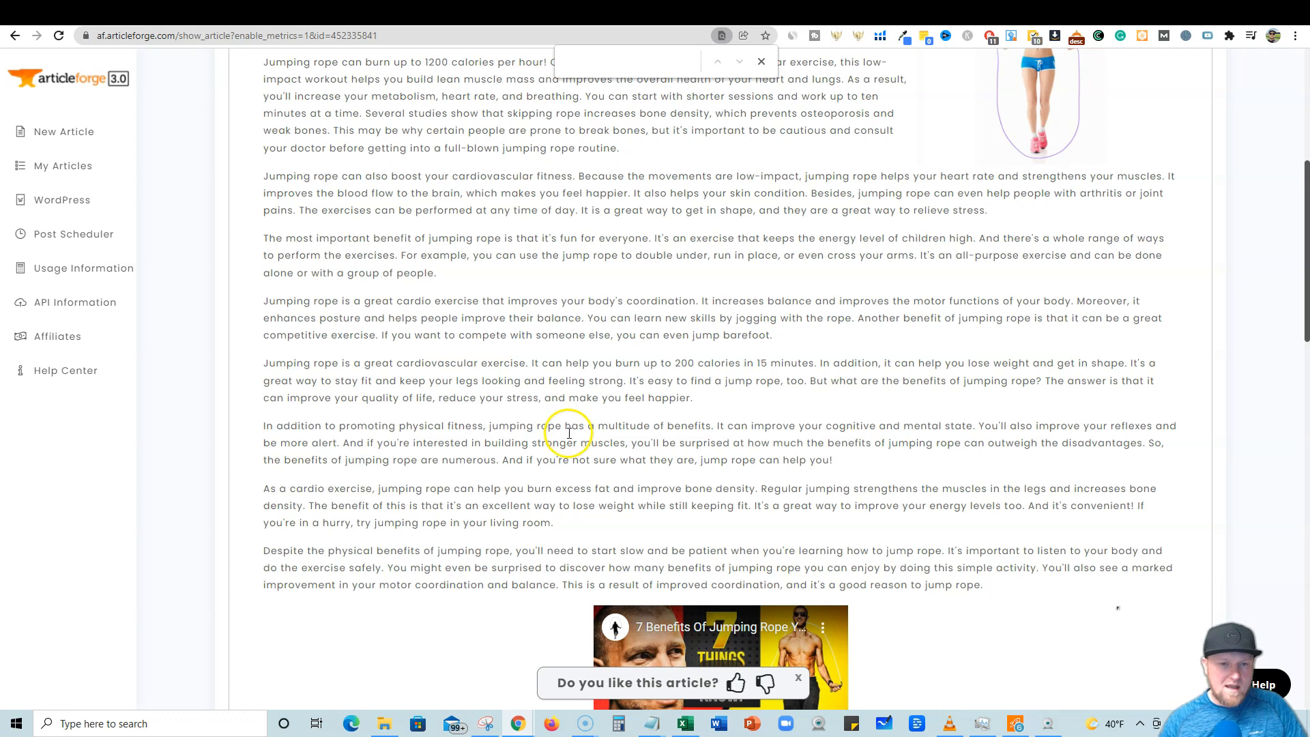
scroll(569, 433, up, 3)
scroll(564, 452, down, 1)
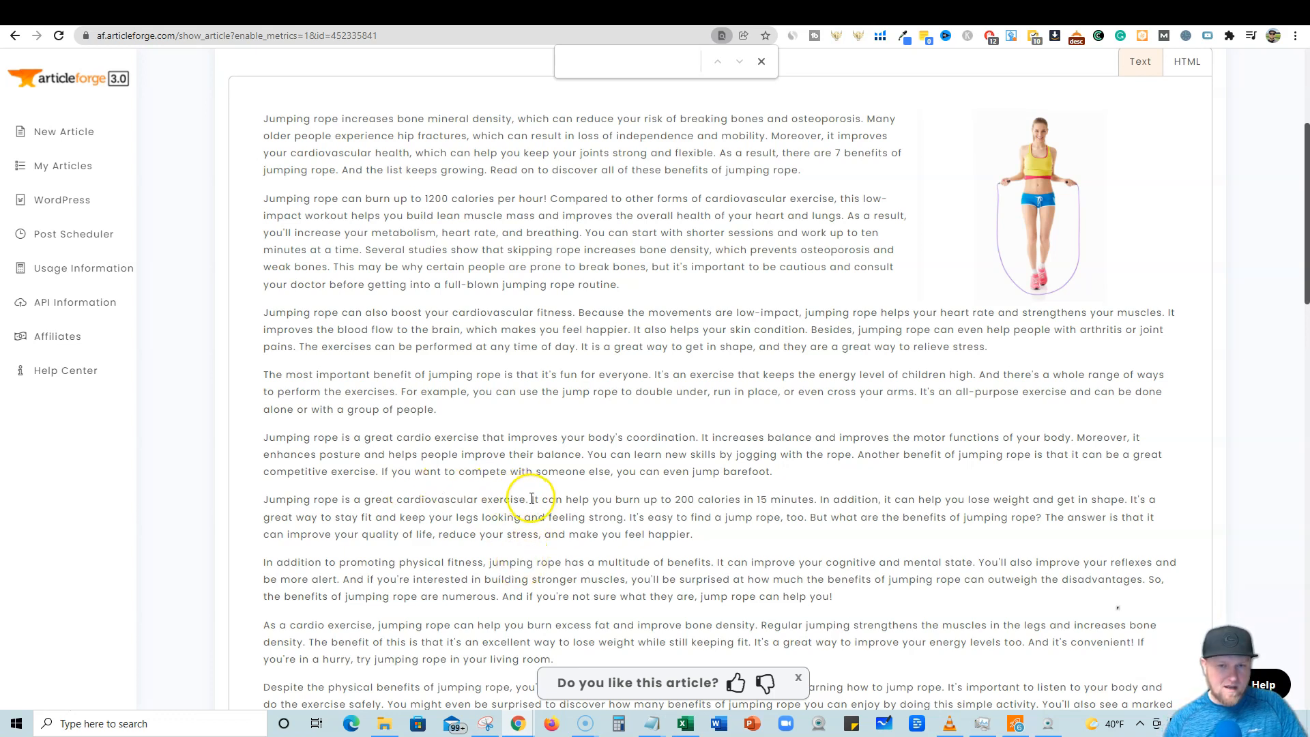
drag(529, 500, 437, 476)
click(459, 404)
scroll(491, 361, up, 3)
click(588, 254)
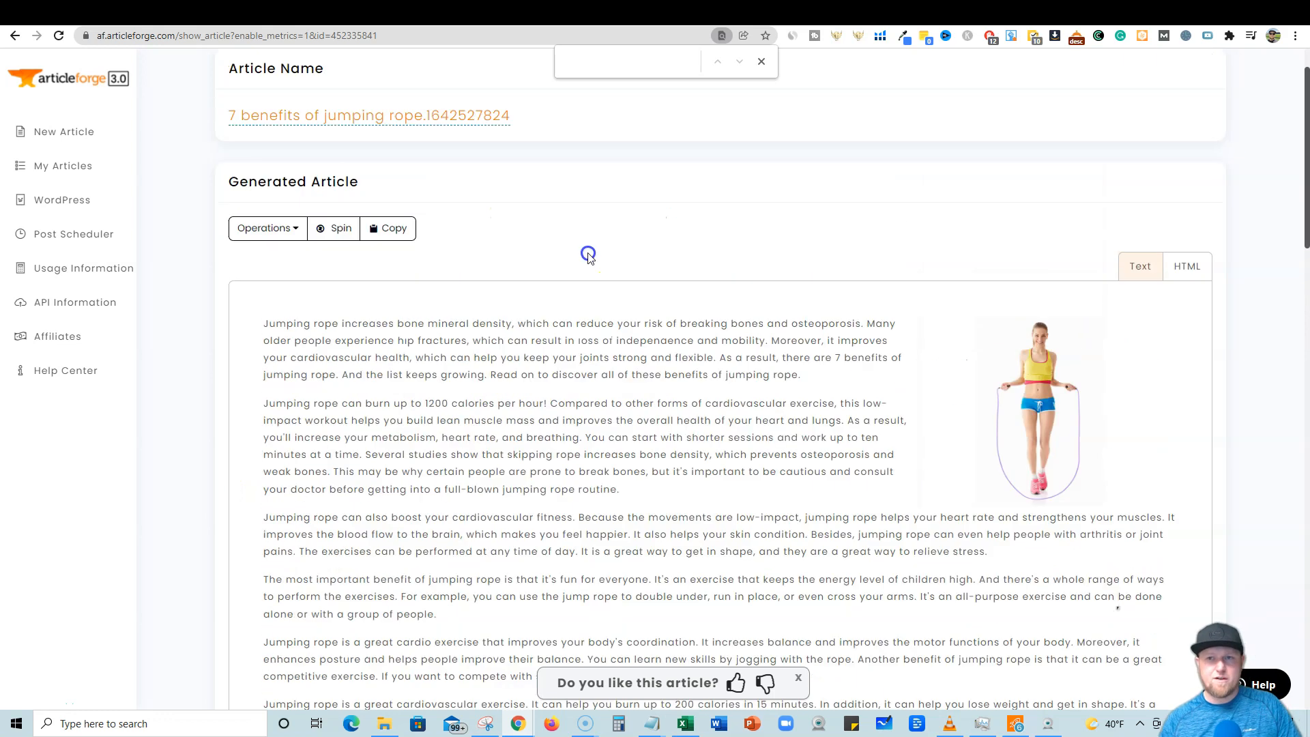
Close the find bar and copy the whole generated article as text.
click(760, 63)
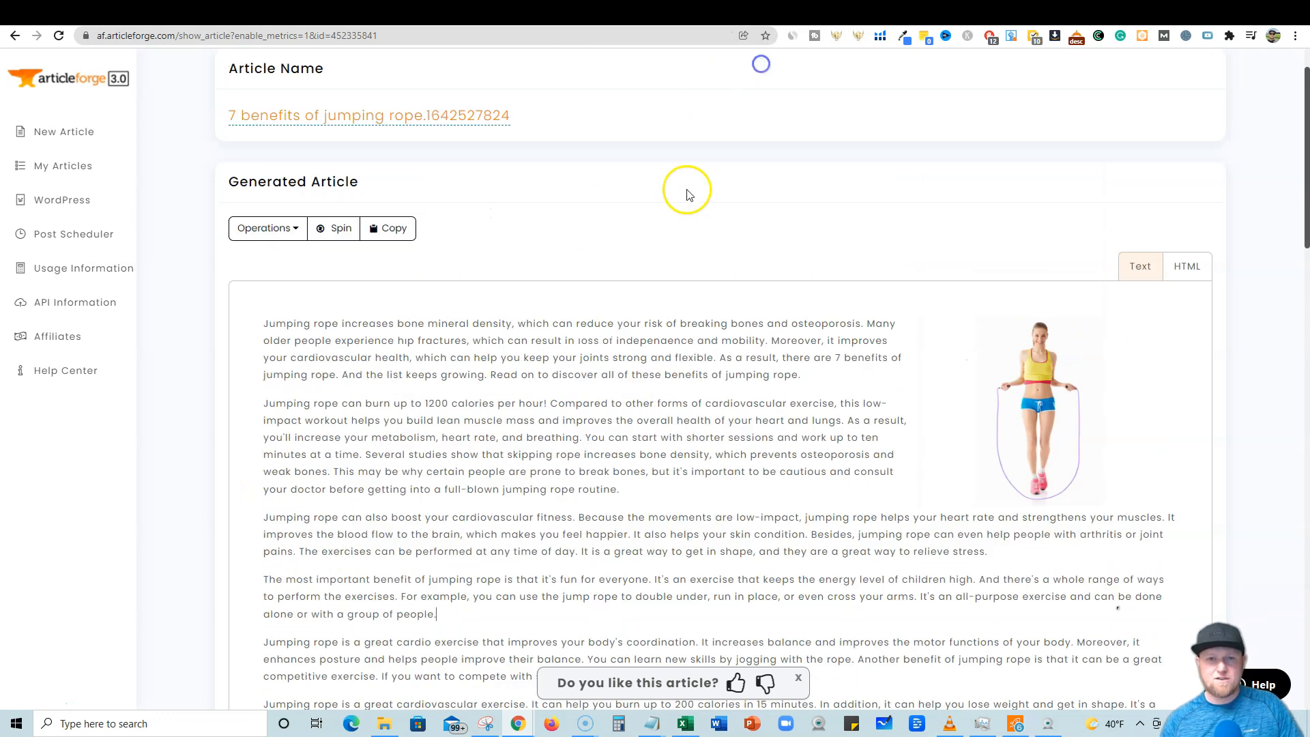
click(388, 228)
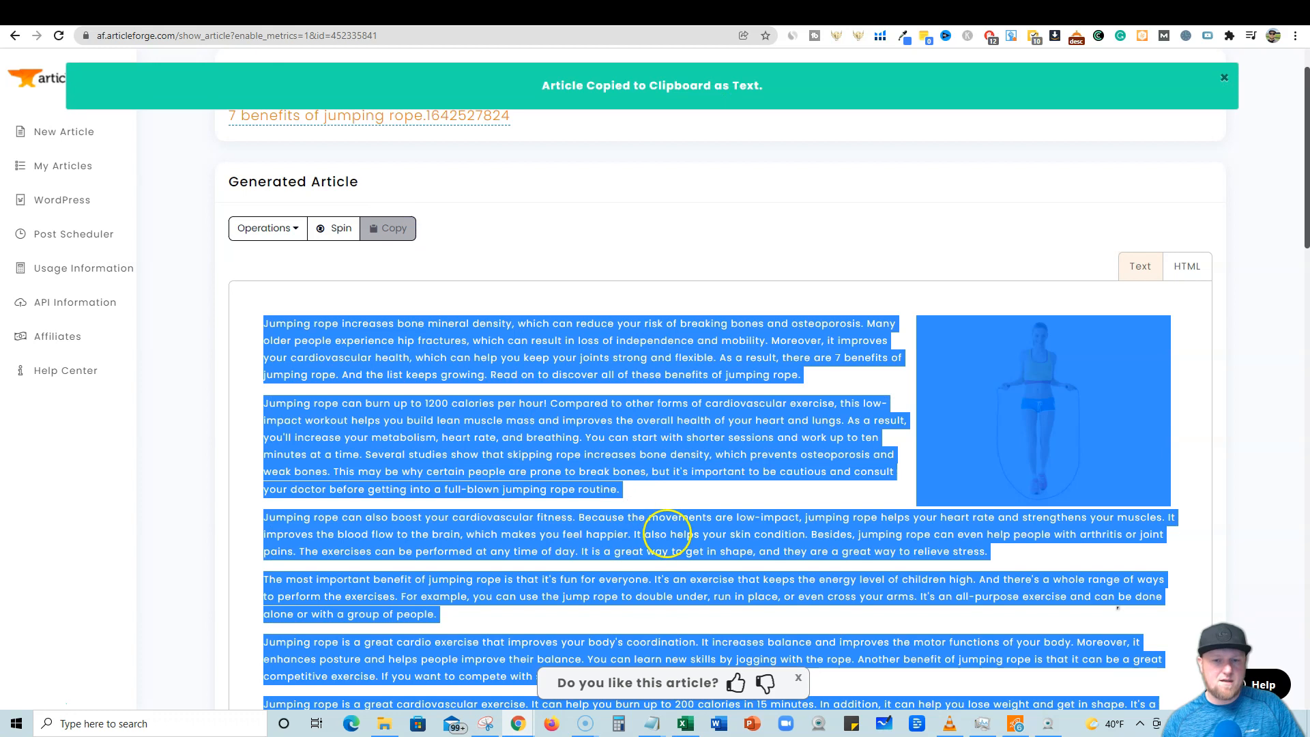
Switch to Word and paste the article into the blank document.
click(720, 725)
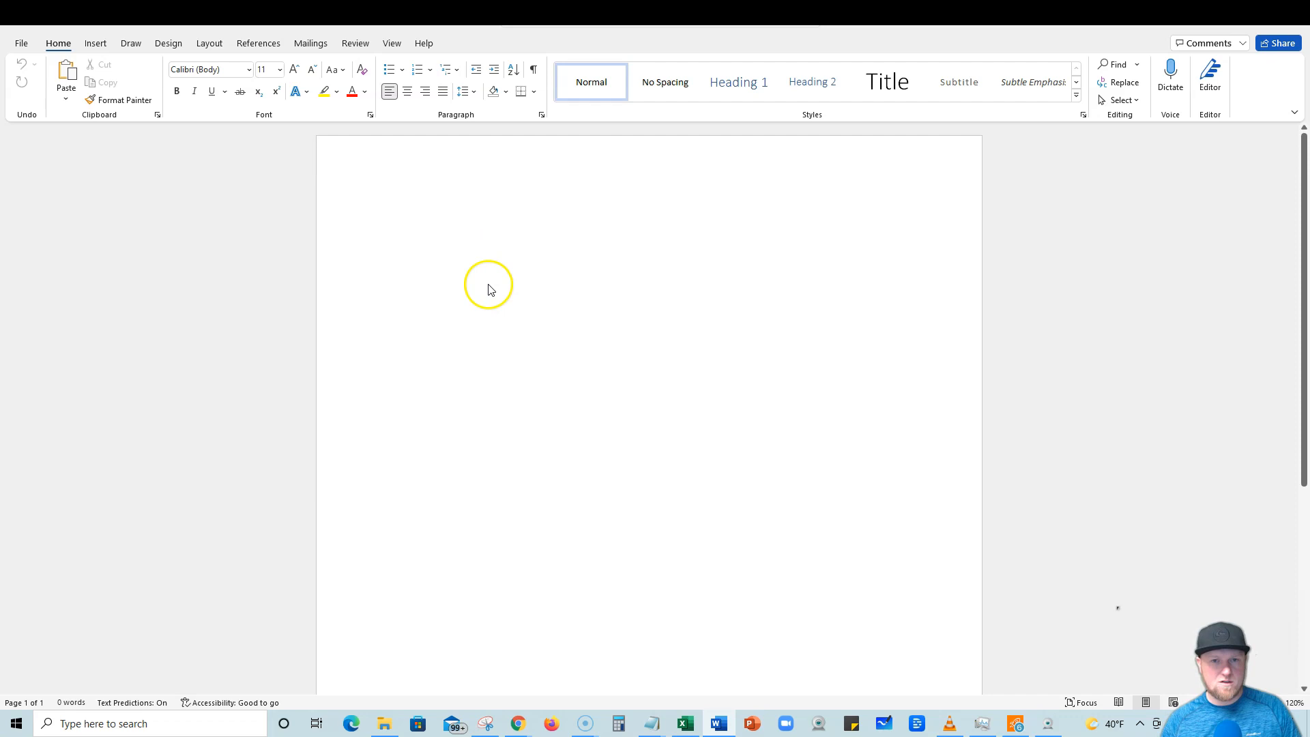
key(ctrl+v)
drag(1301, 468, 1267, 524)
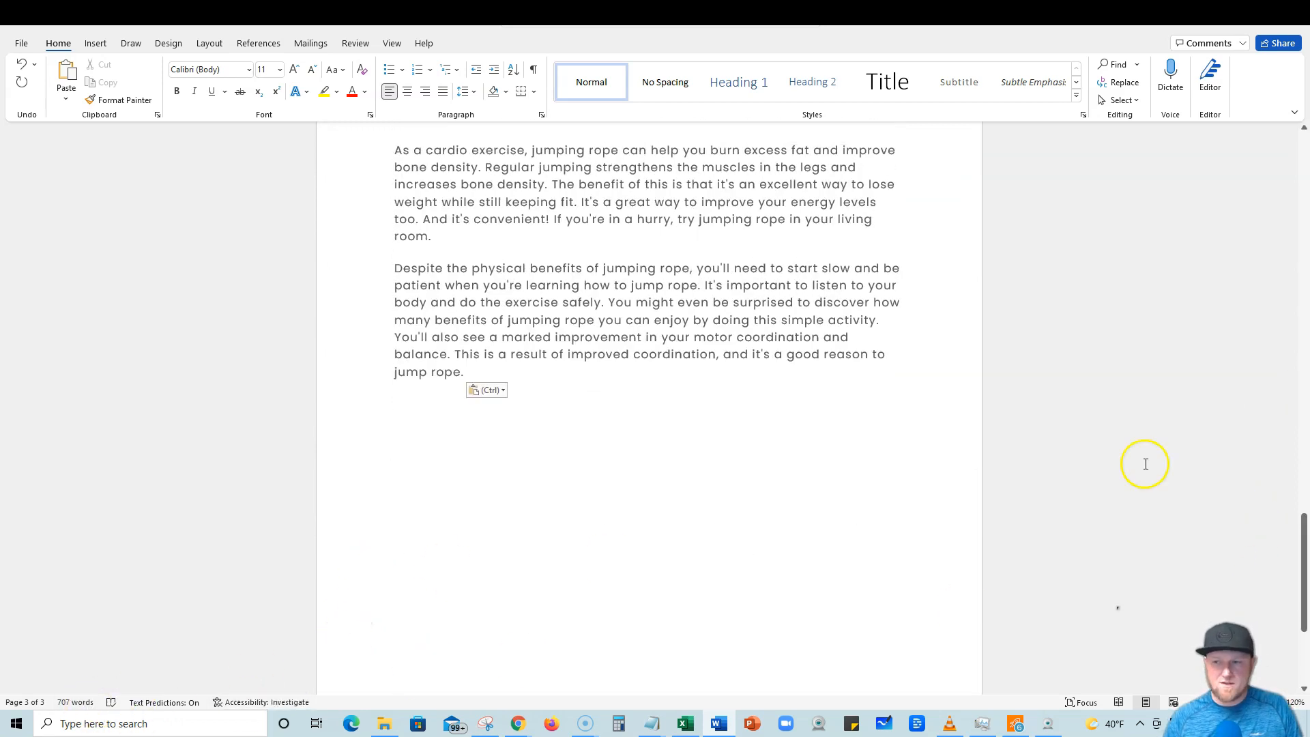
drag(1303, 537, 1289, 321)
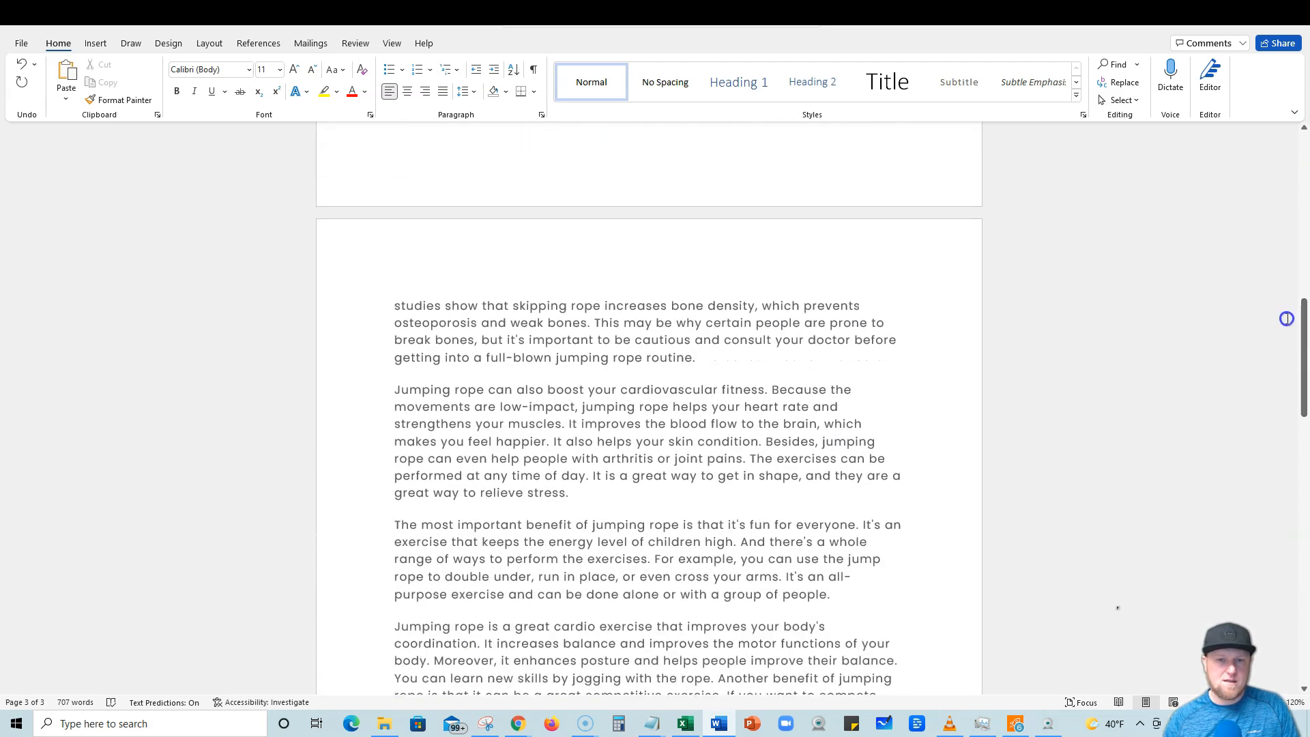
Split 'Jumping rope can also boost your cardiovascular fitness.' onto its own line and style it Heading 2.
click(771, 389)
key(Return)
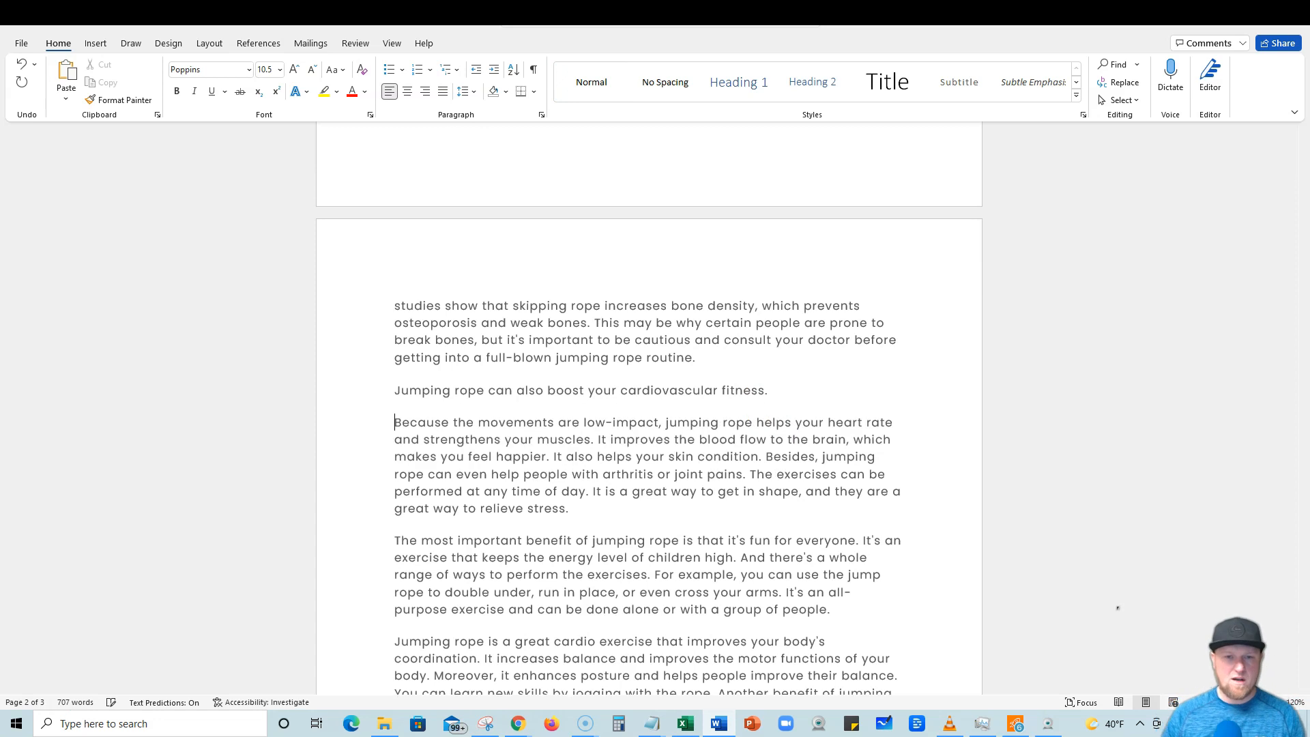
drag(784, 390, 368, 400)
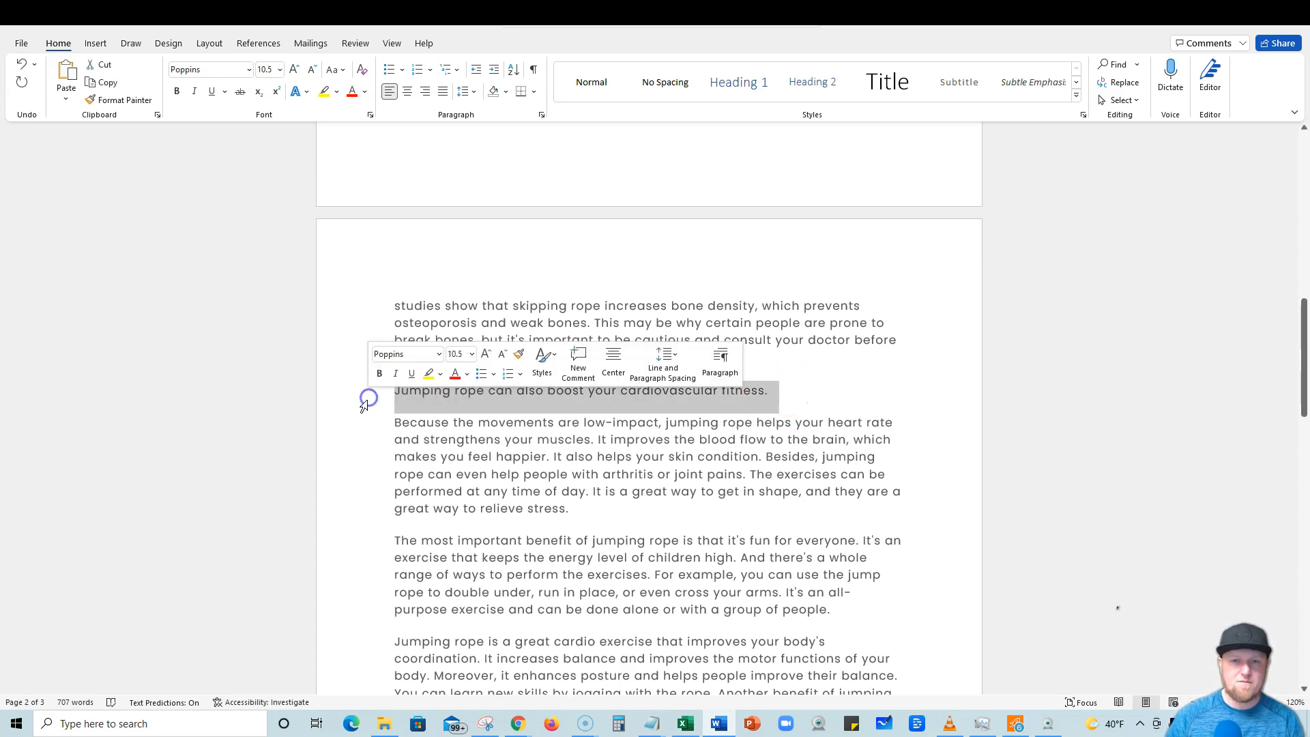
click(821, 85)
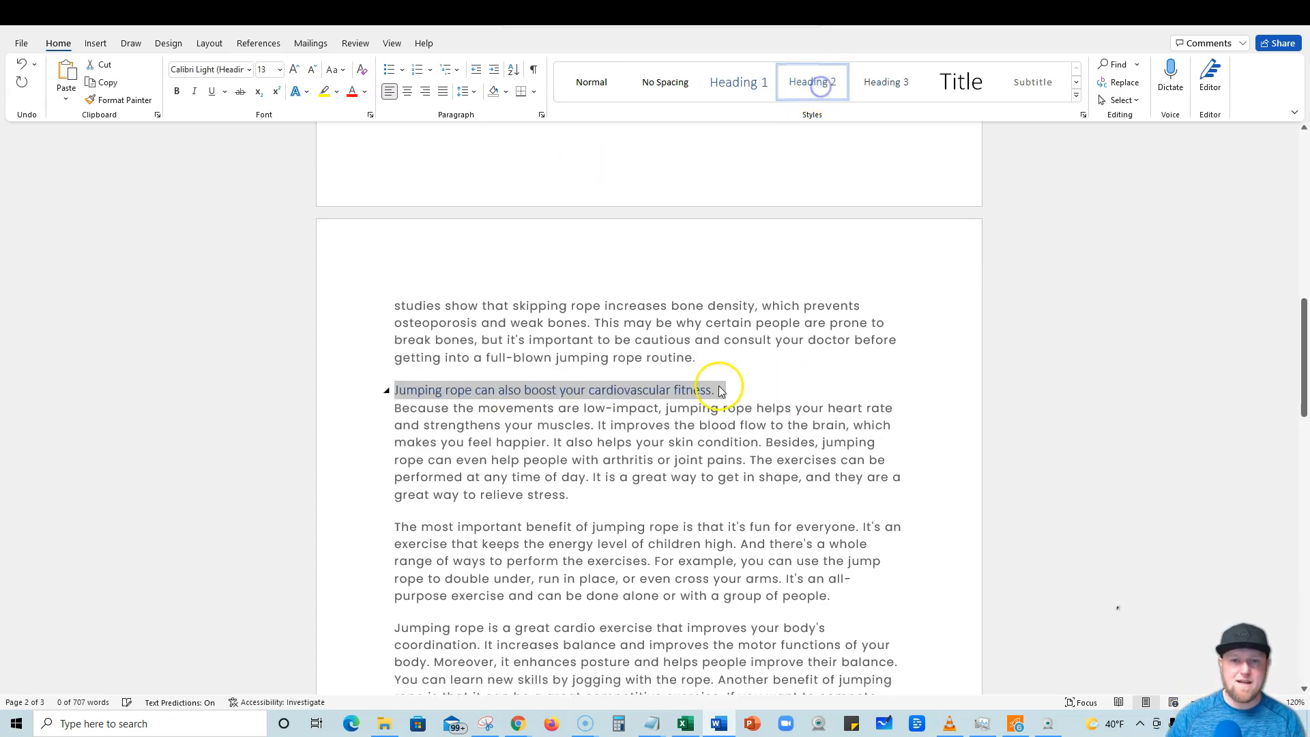
Insert a Heading 2 subheading 'It is super fun' above the paragraph about fun.
click(728, 424)
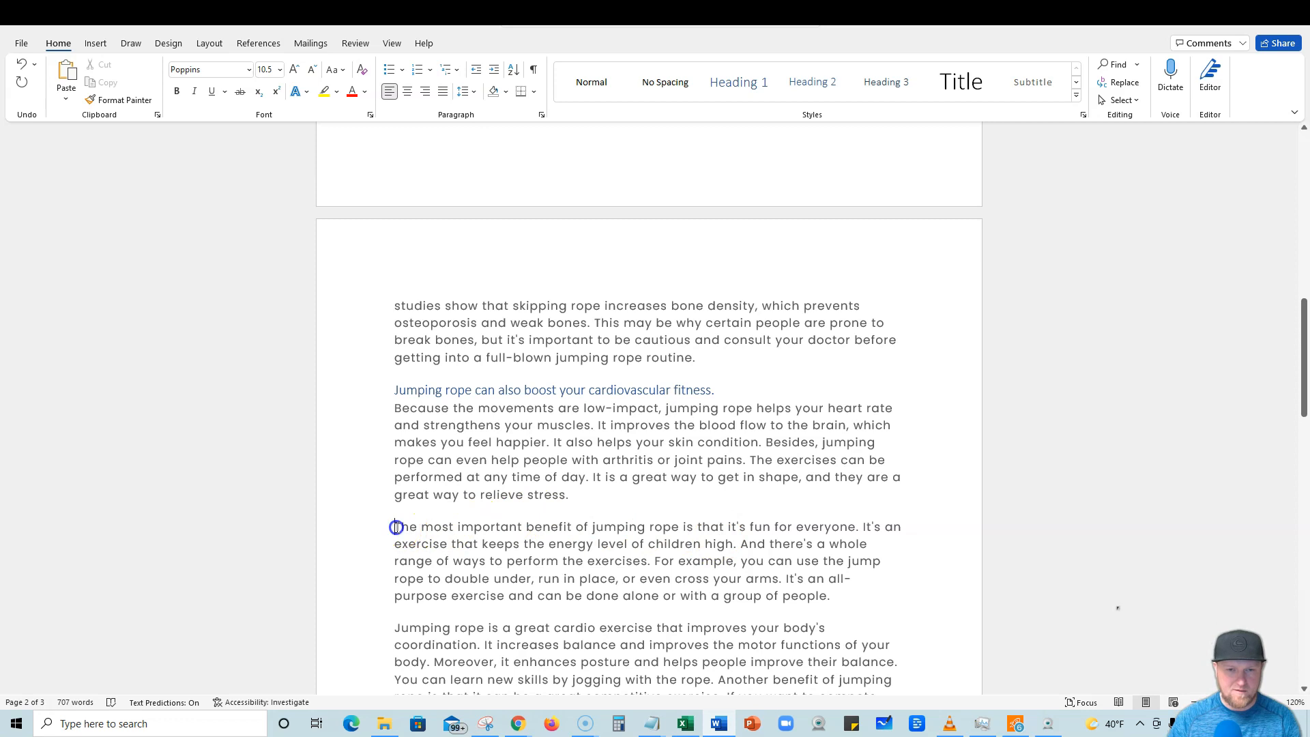
key(Return)
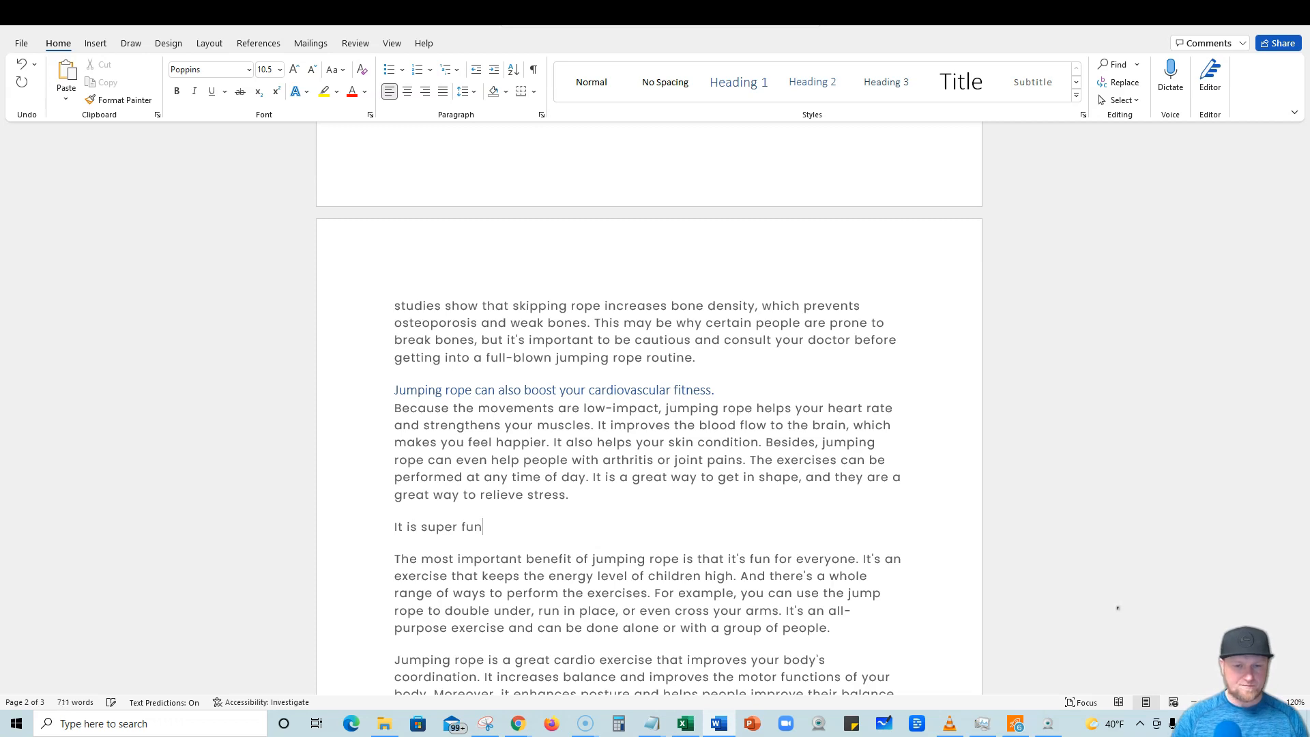
click(804, 81)
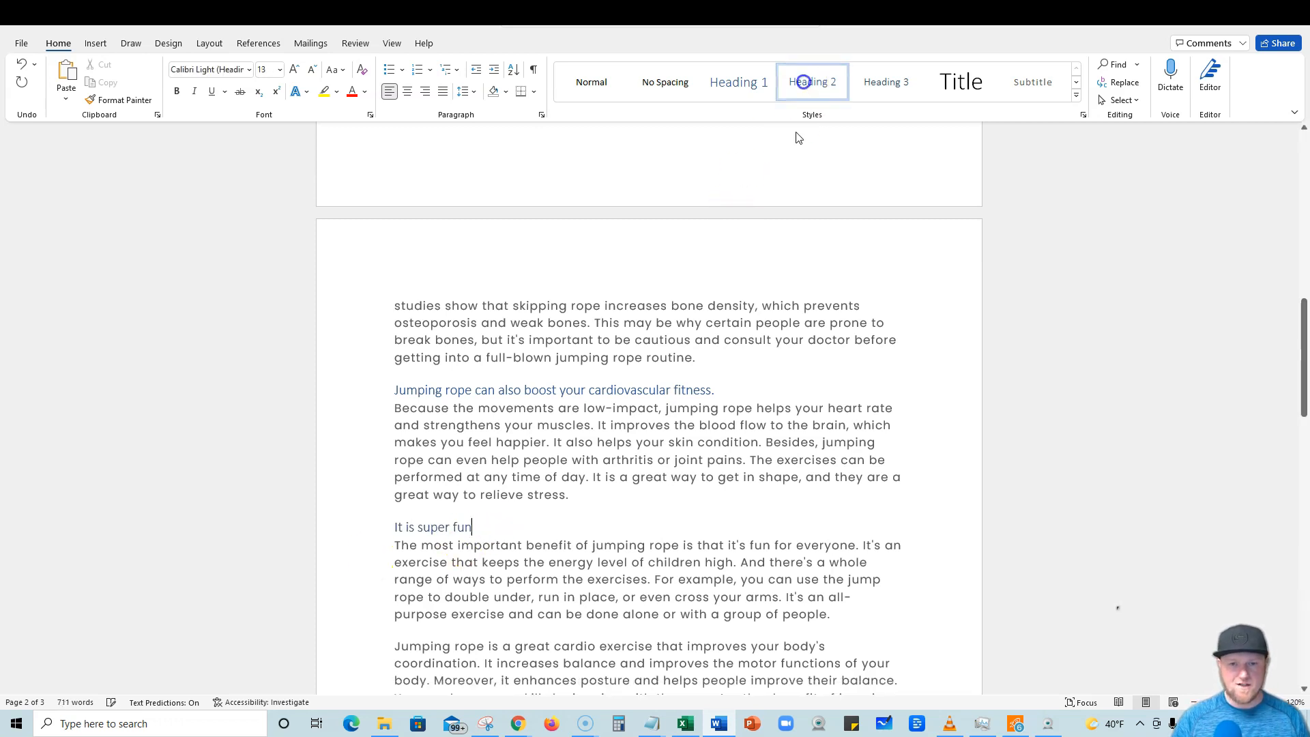
Insert a Heading 2 subheading 'A Great Cardio Exercise' above the cardio exercise paragraph.
scroll(556, 546, down, 4)
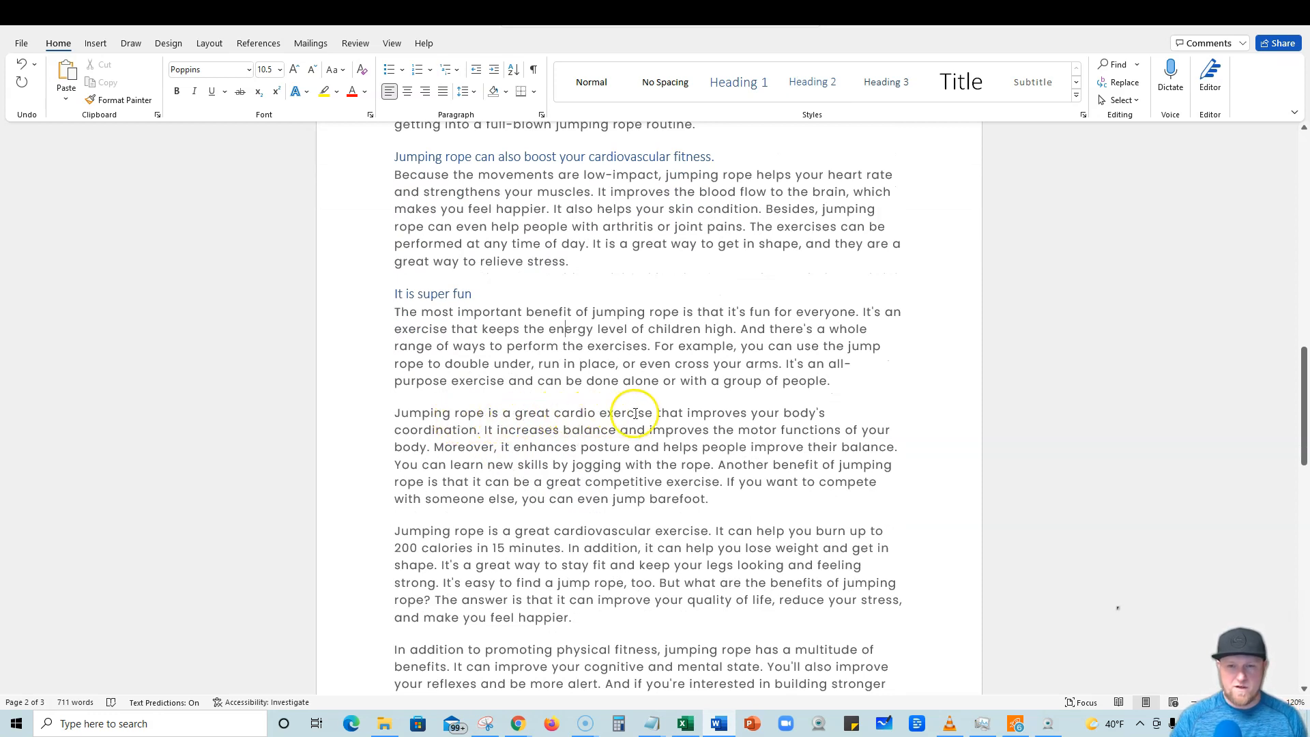
click(395, 412)
key(Return)
key(Up)
text(A)
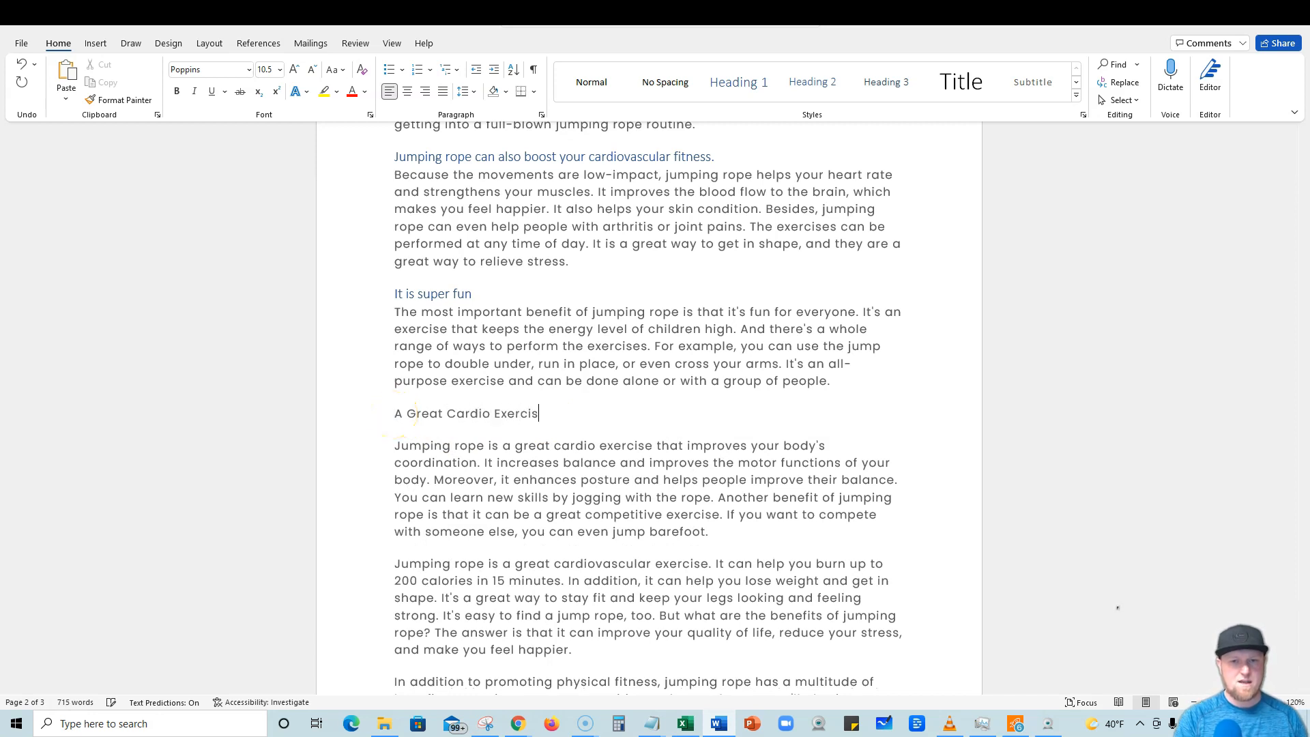
click(812, 82)
Split the cardio exercise paragraph into two after the sentence ending 'motor functions of your body.'.
click(721, 501)
scroll(719, 491, up, 3)
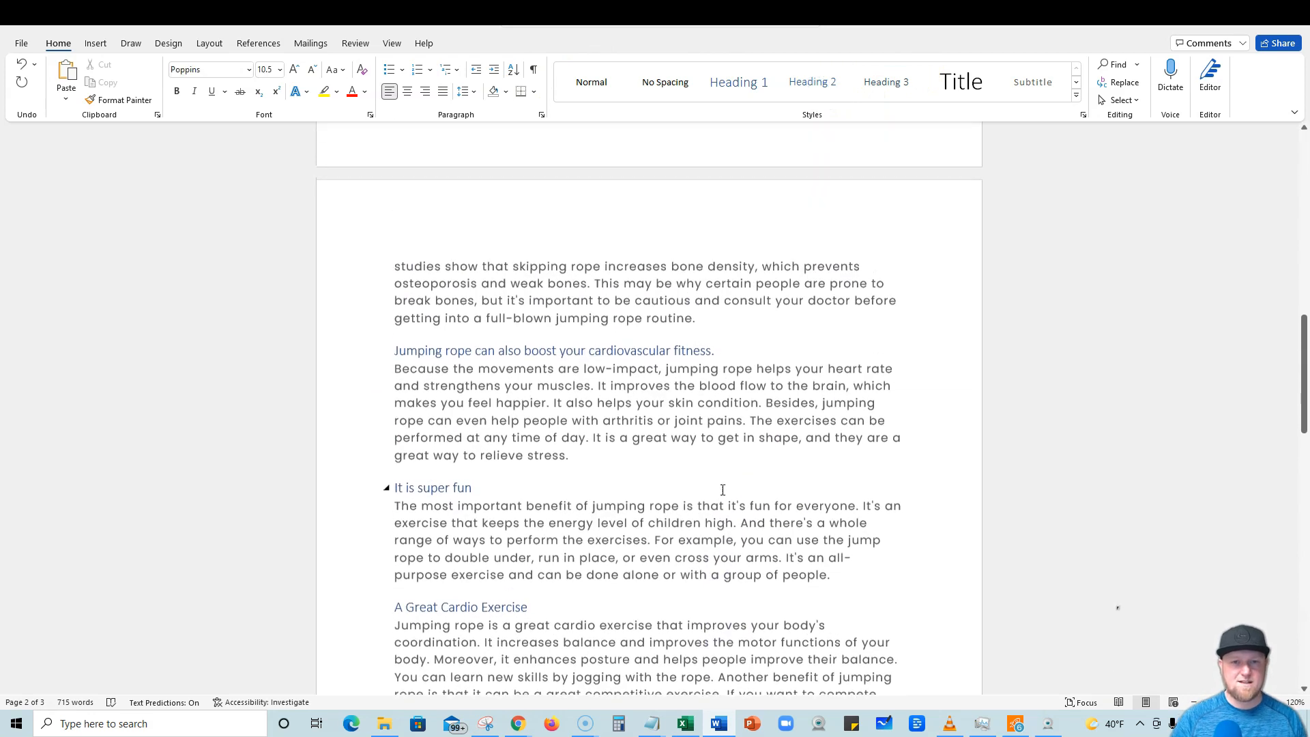
scroll(638, 583, down, 3)
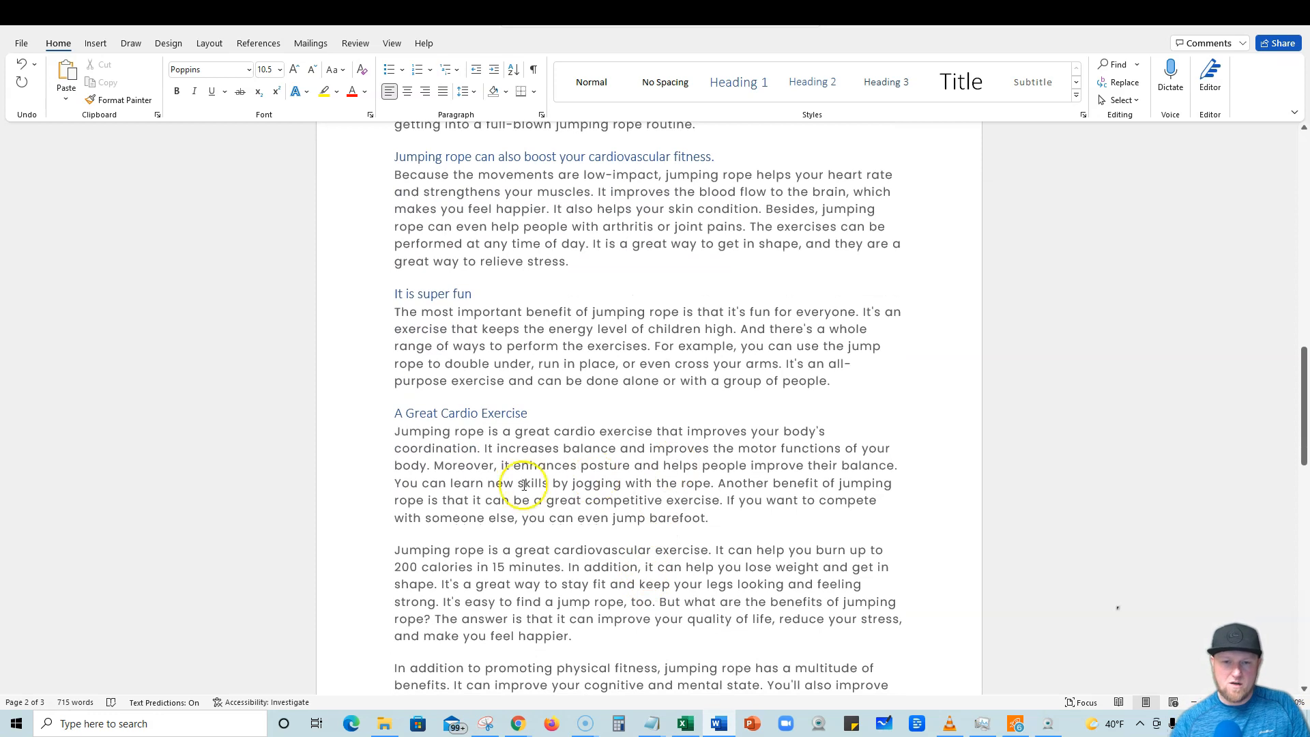
key(Return)
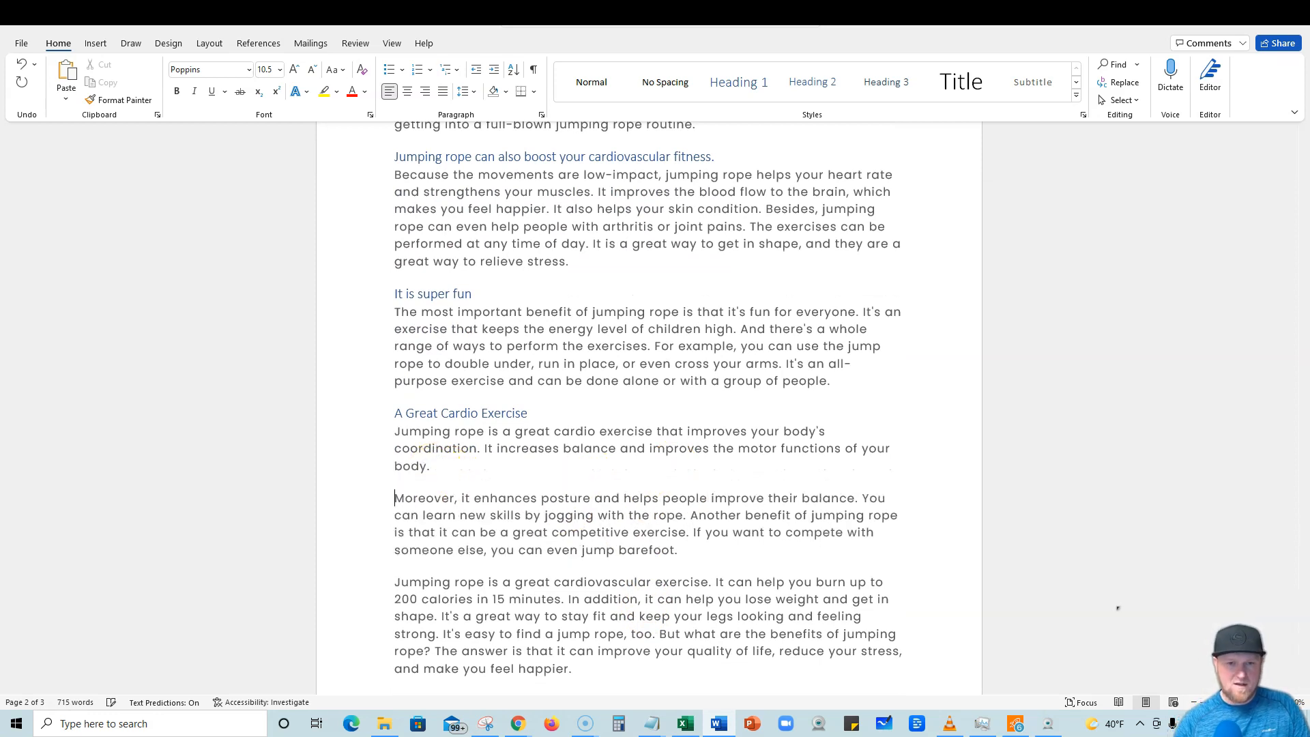
scroll(452, 492, down, 1)
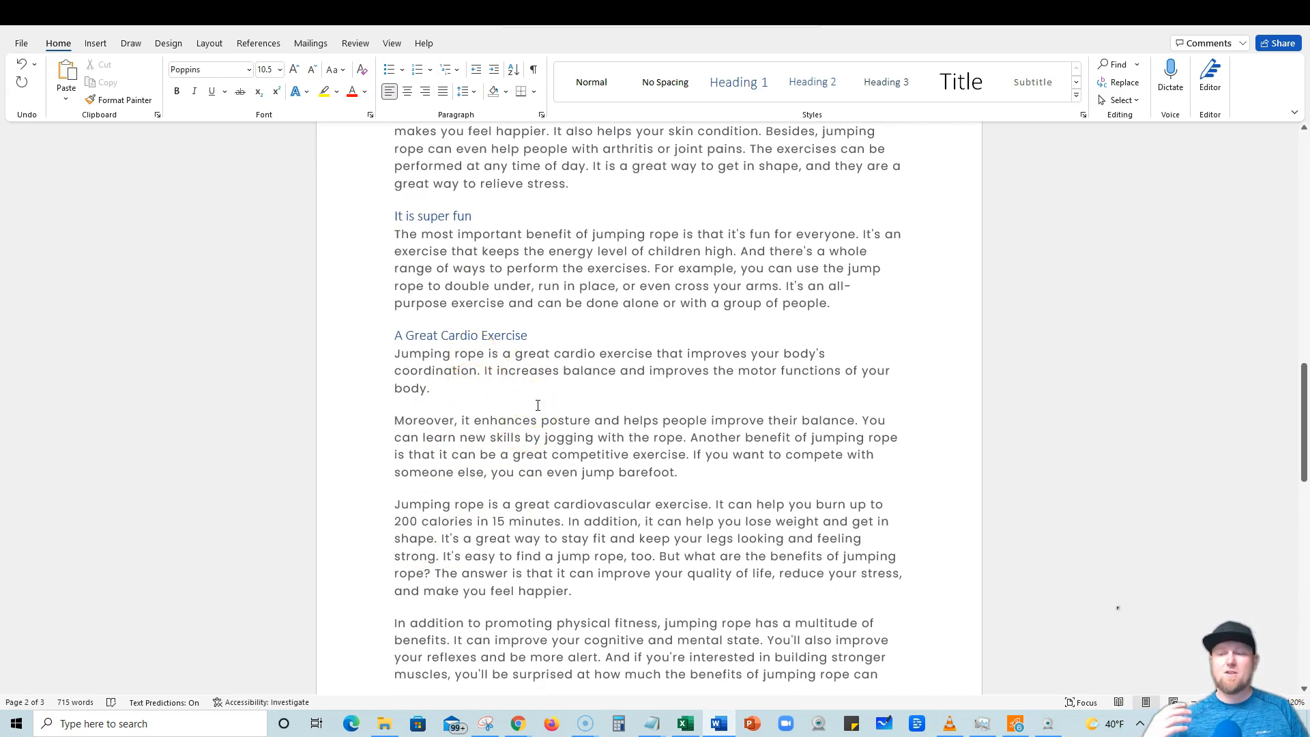
Scroll through and review the remaining paragraphs of the article in the Word document.
scroll(537, 405, down, 4)
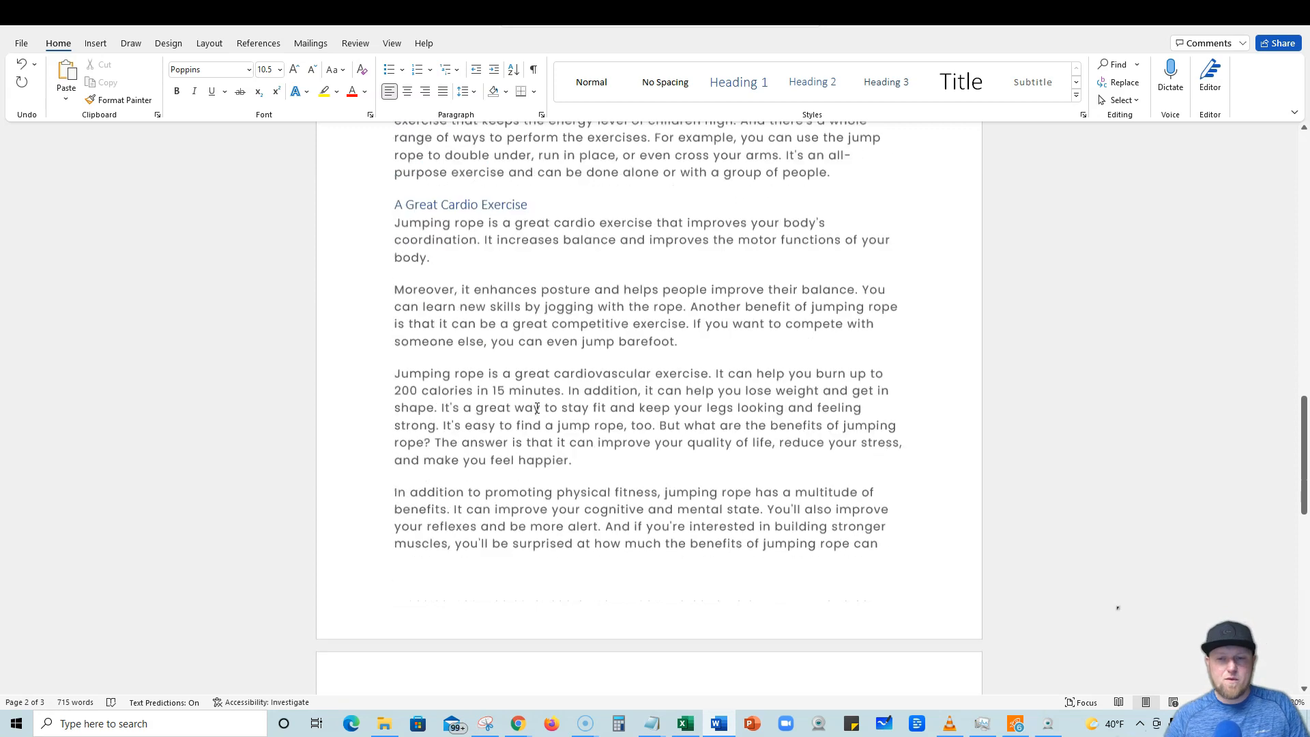
scroll(536, 413, down, 3)
scroll(536, 413, up, 13)
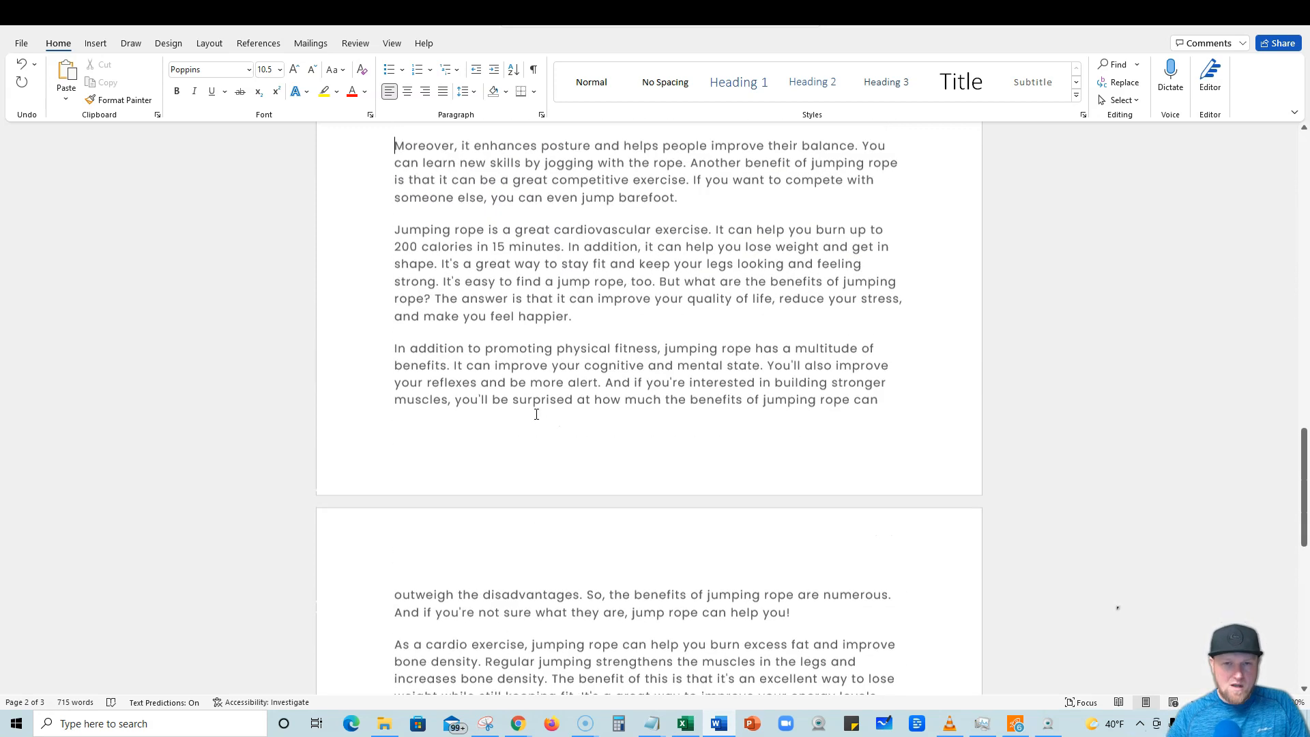
scroll(536, 415, up, 7)
scroll(537, 415, down, 5)
scroll(537, 414, down, 11)
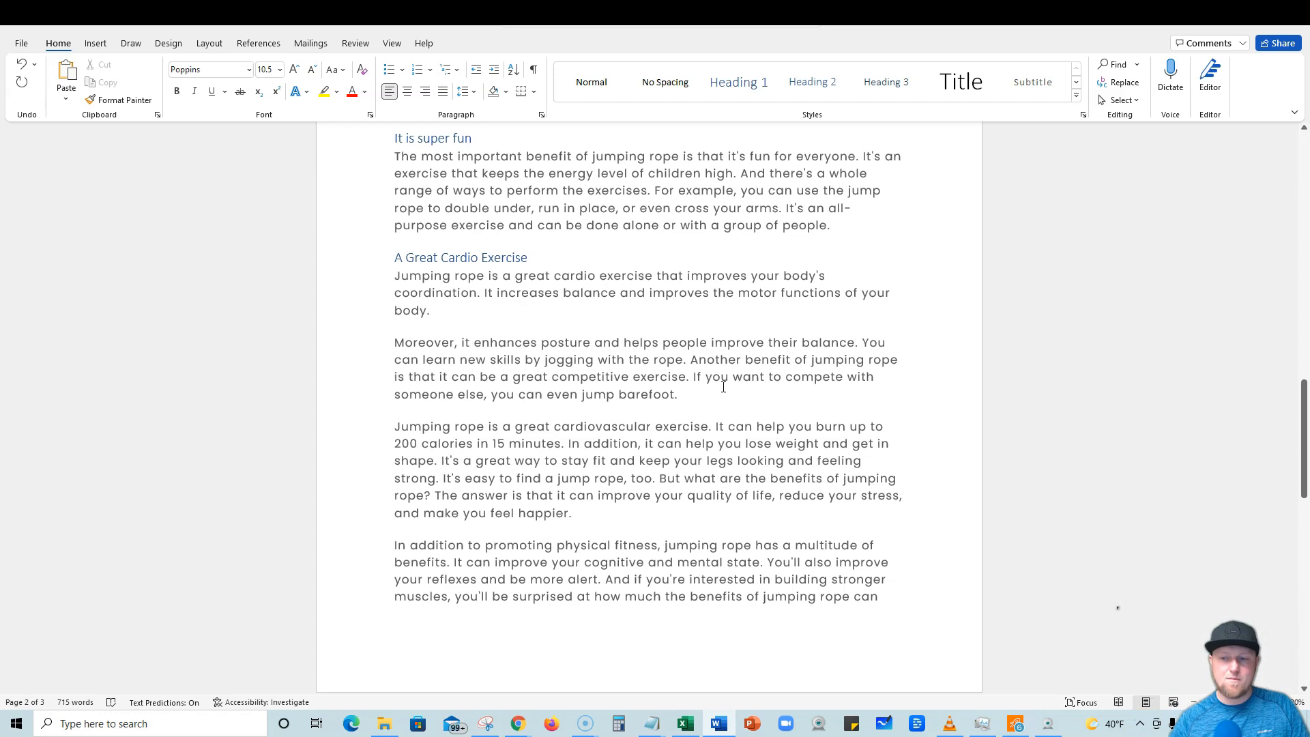
scroll(750, 380, down, 6)
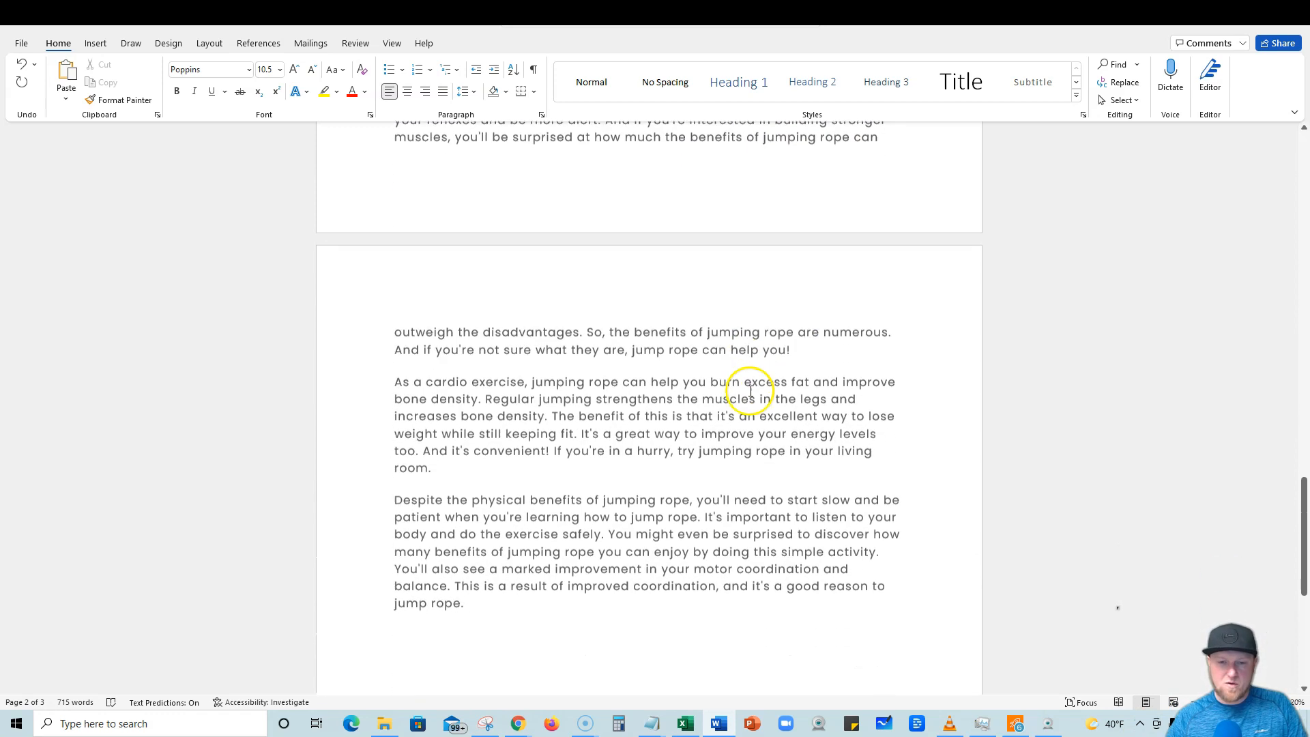
drag(483, 601, 409, 276)
drag(398, 452, 586, 603)
click(586, 551)
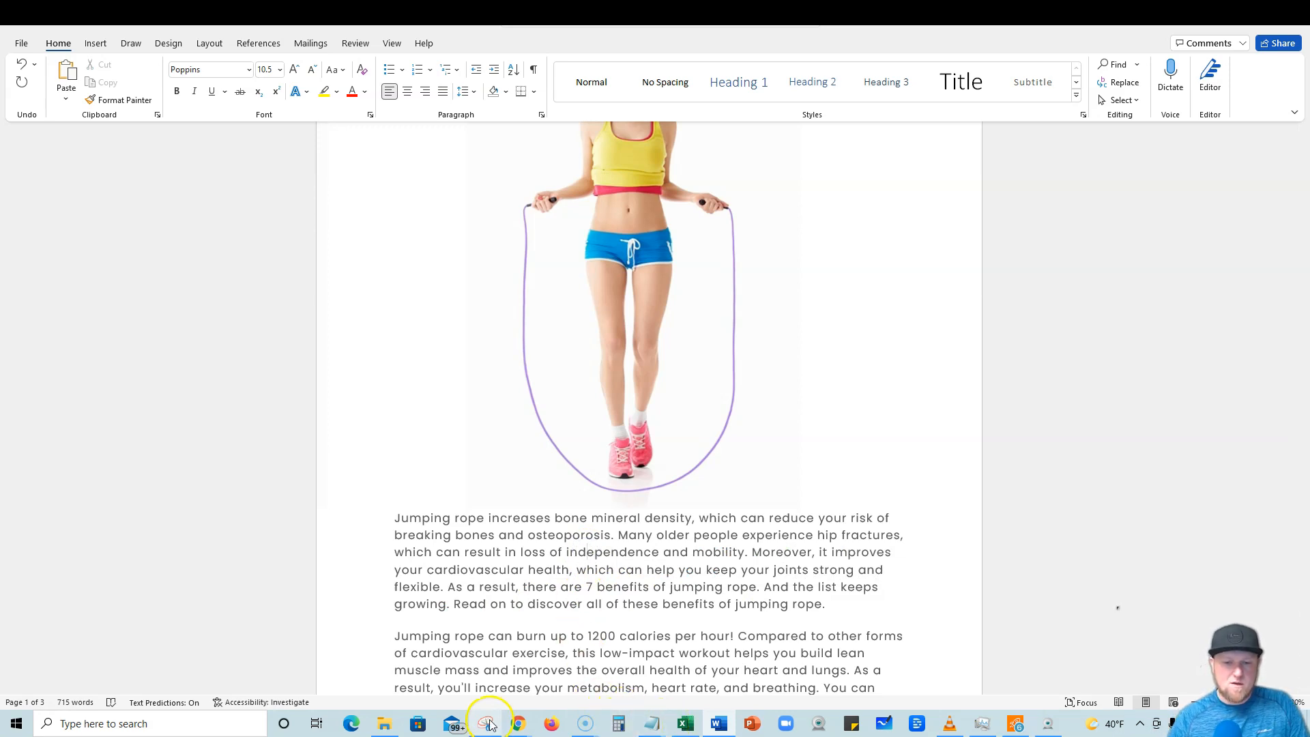
Return to Article Forge, start a new article and switch to the Bulk Article Generator.
click(518, 725)
click(693, 285)
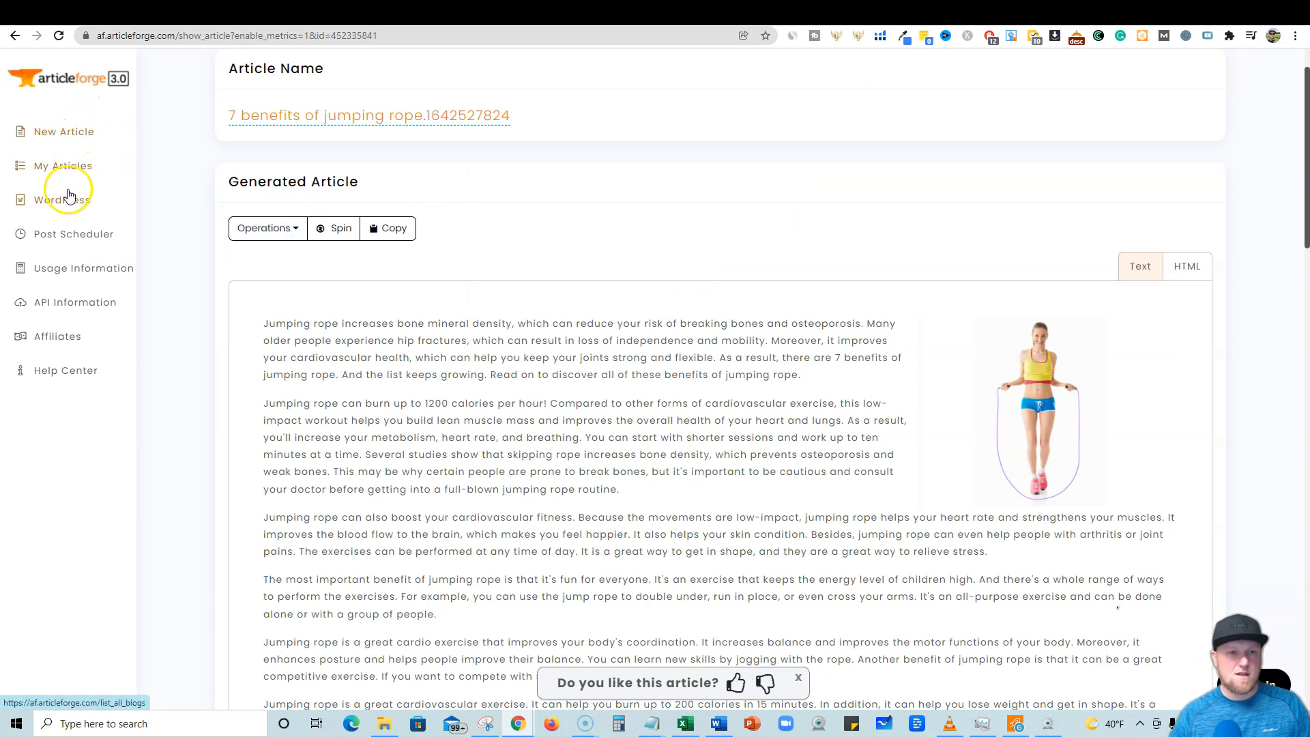
click(71, 133)
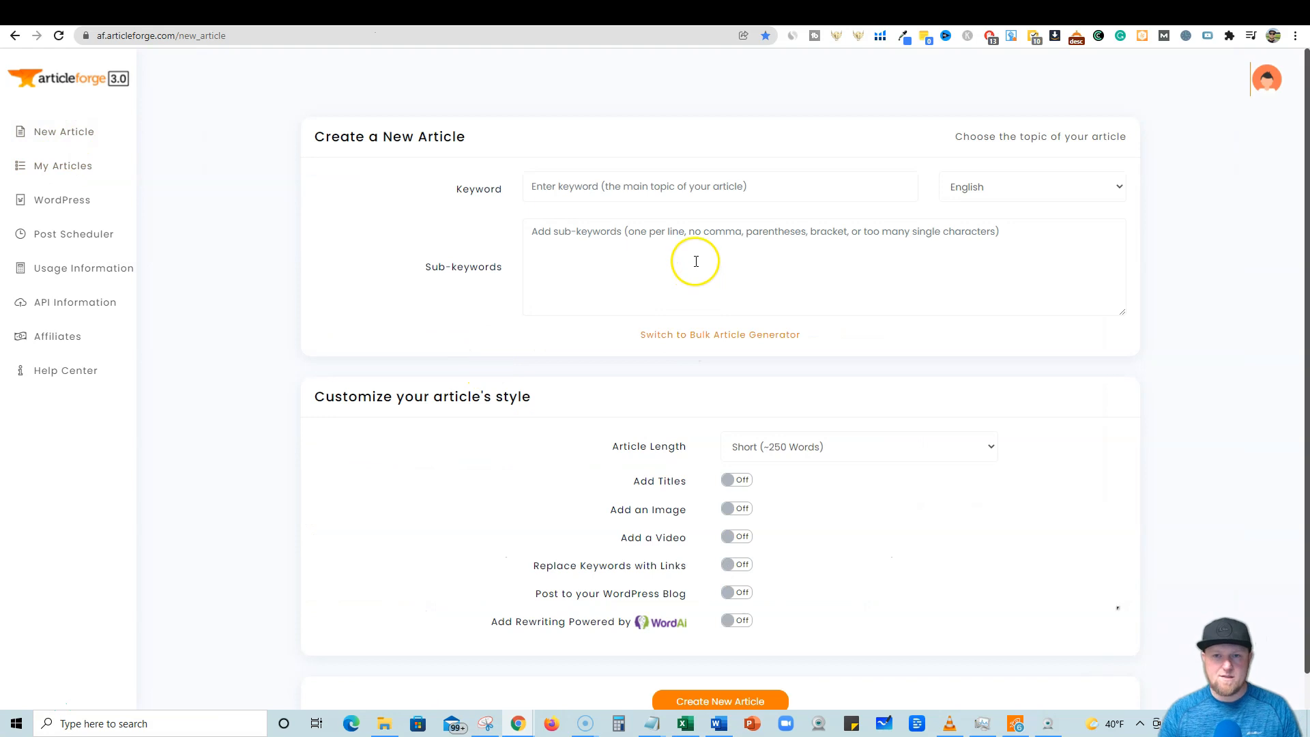
click(689, 341)
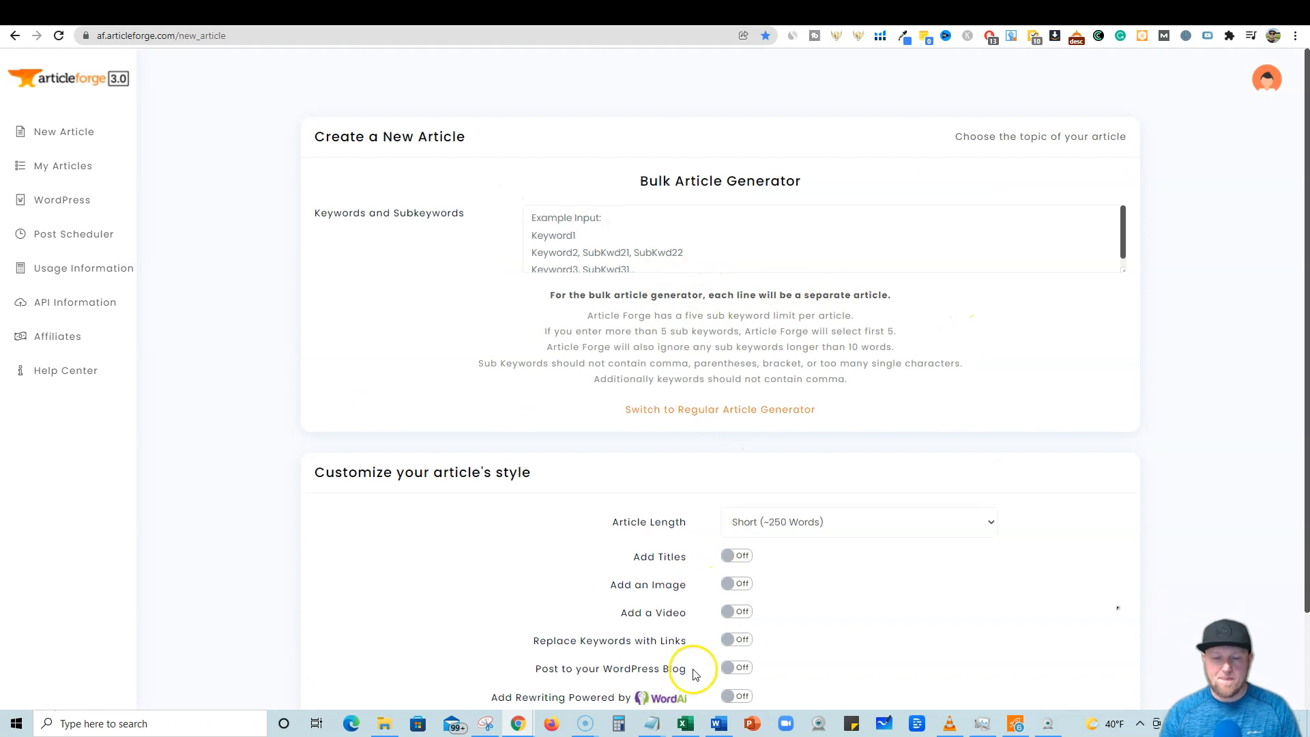
Copy the phrase 'benefits of jumping rope' from the Google search box and bring back the Notepad outline.
mouse_move(652, 722)
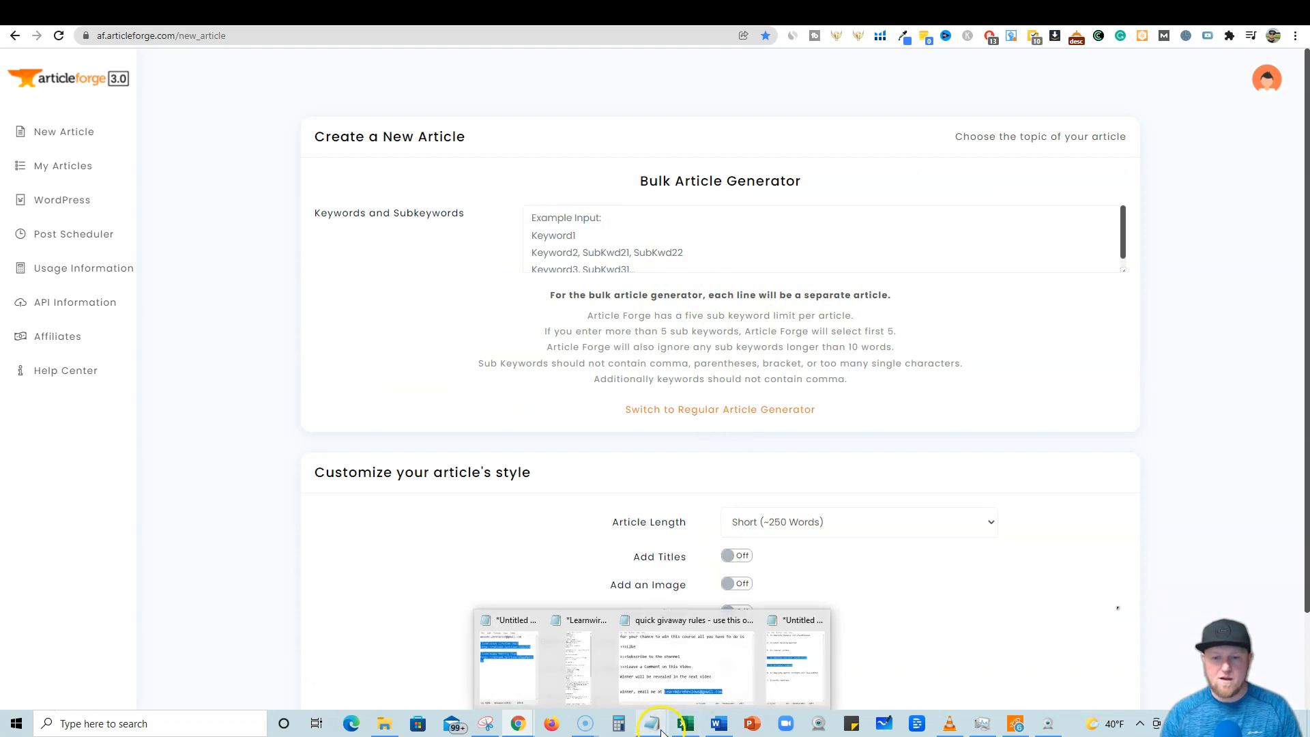
click(802, 680)
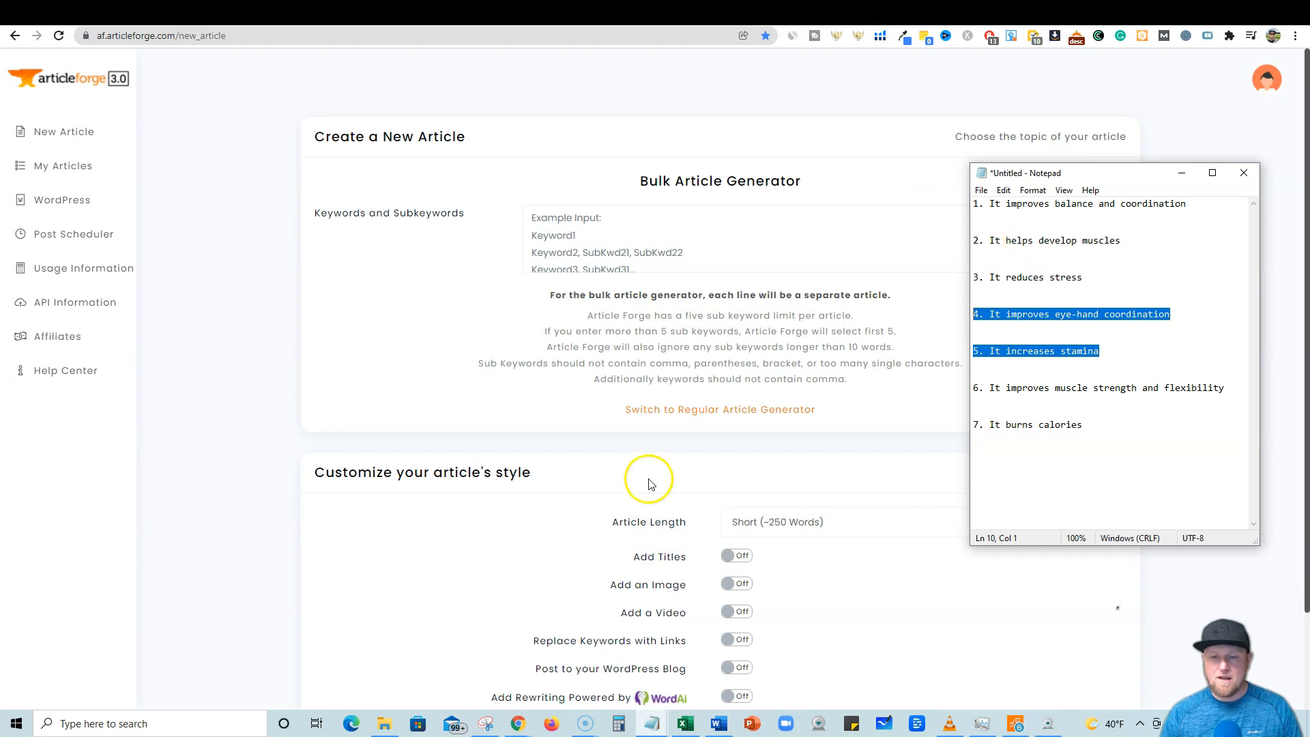
click(960, 12)
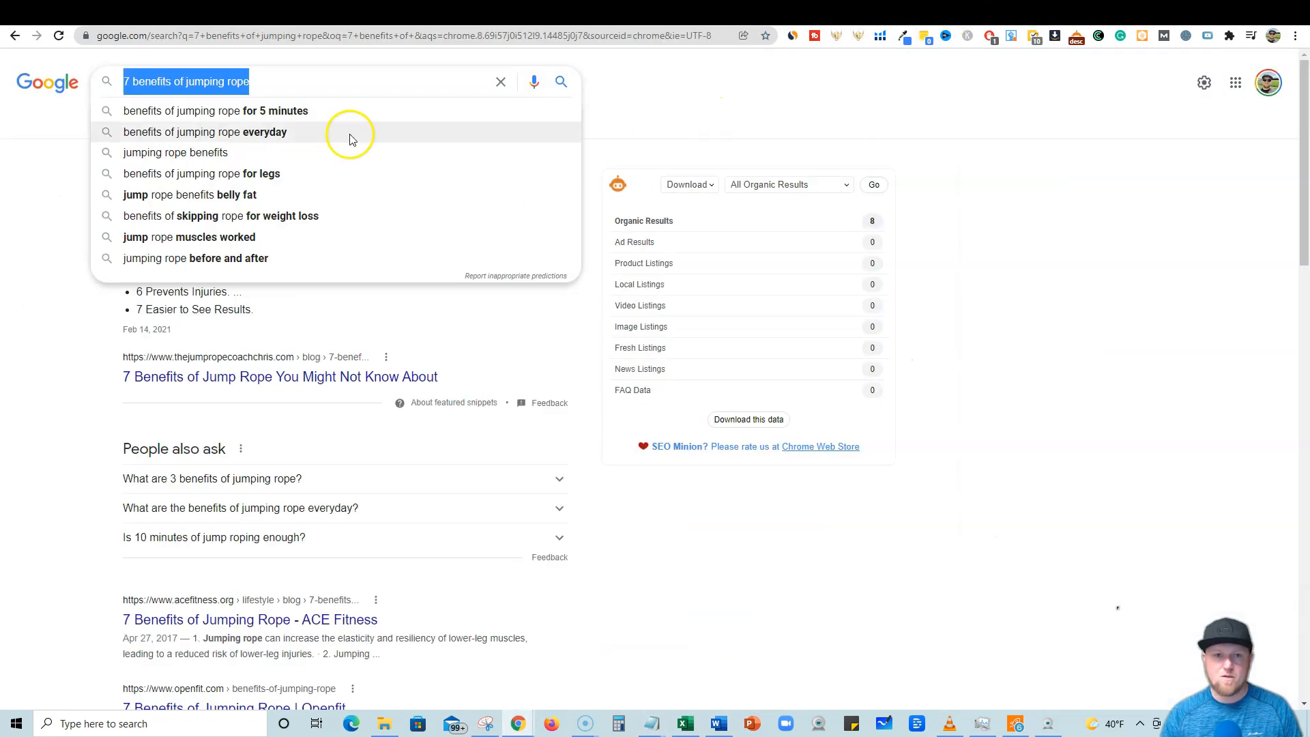
click(273, 84)
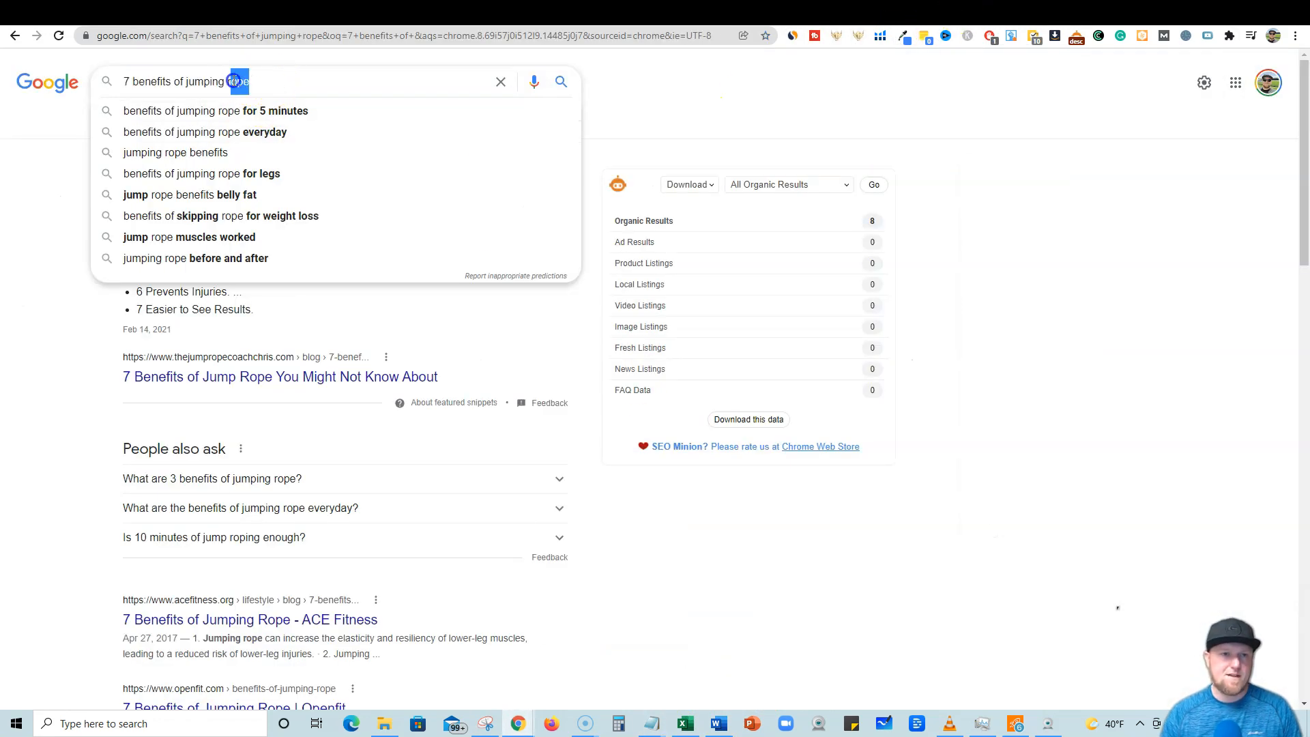
drag(234, 81, 150, 81)
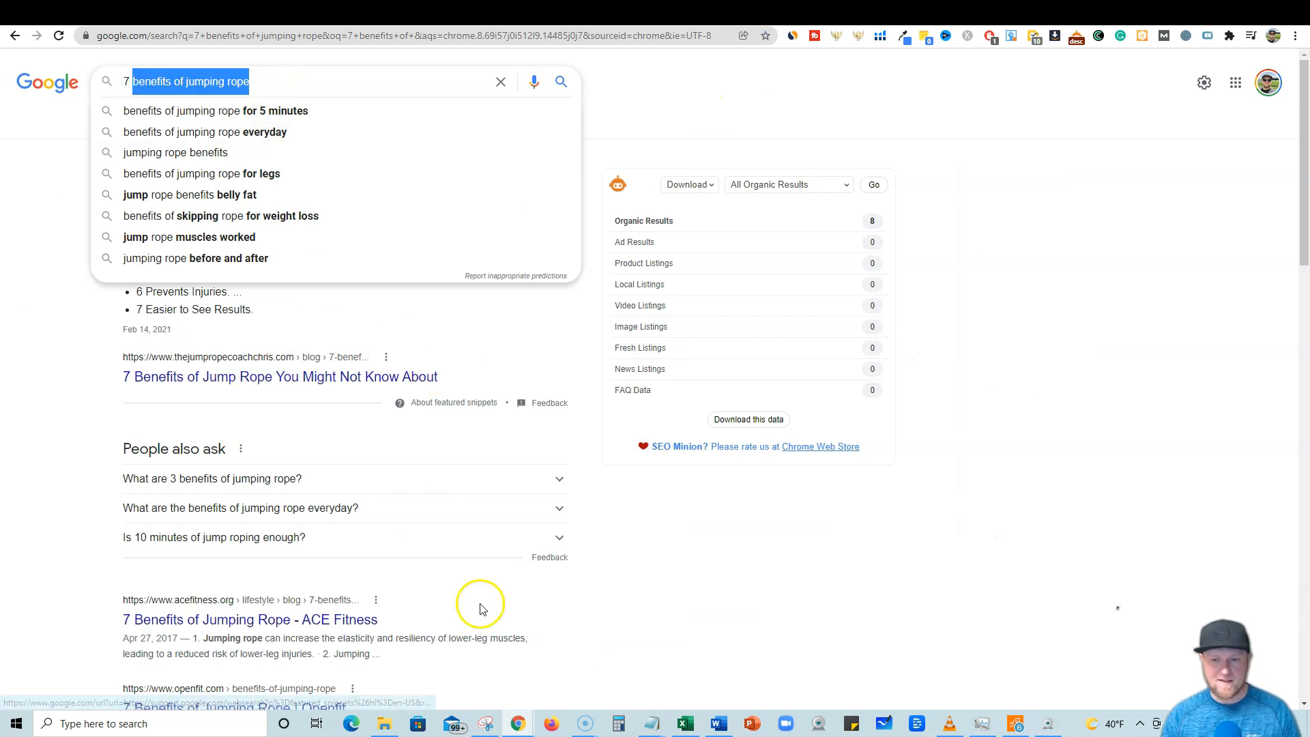
mouse_move(651, 728)
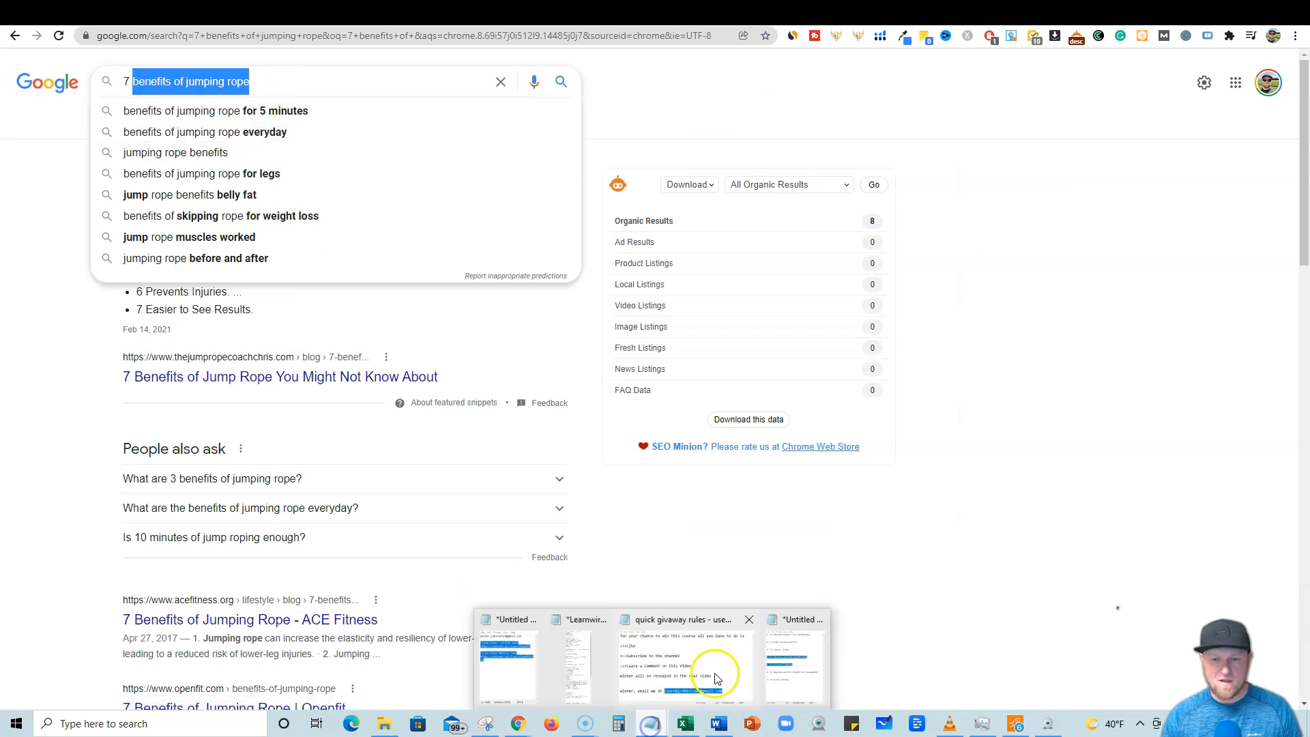
click(816, 681)
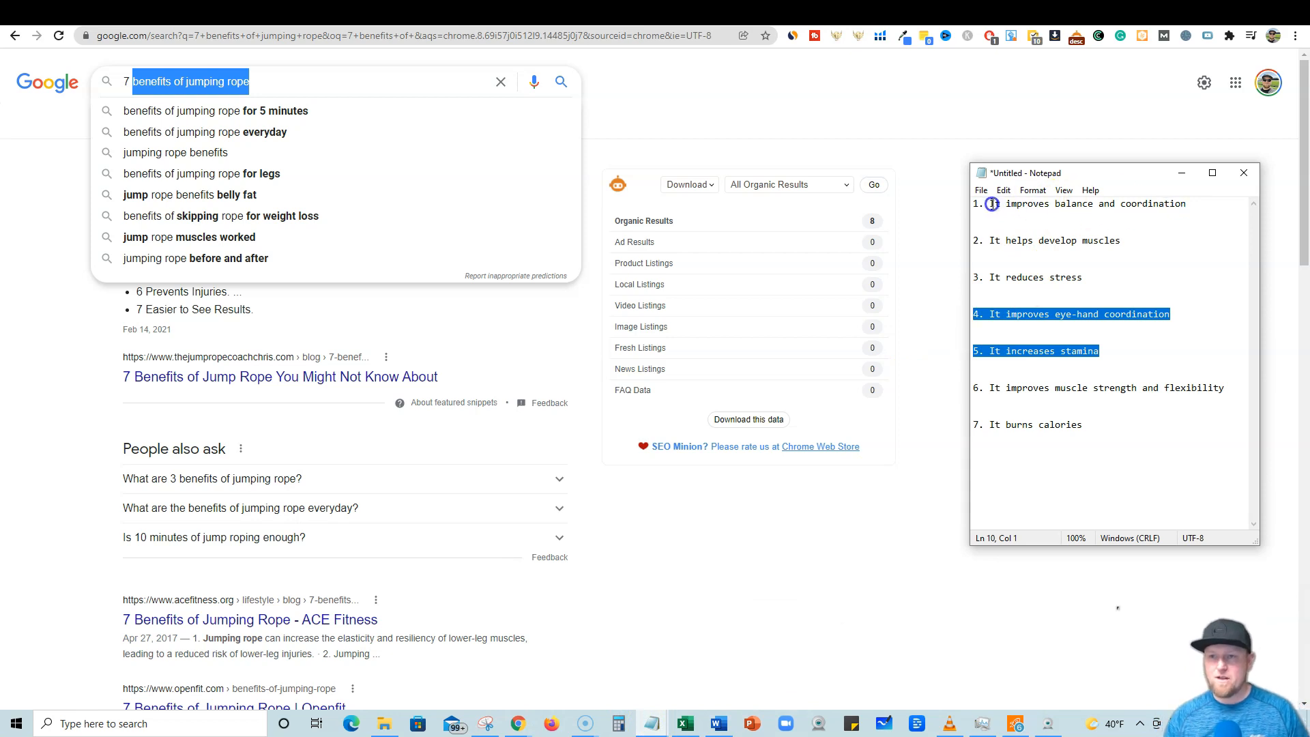
Remove the numbering from the seven benefit lines in Notepad.
drag(991, 204, 973, 204)
key(Delete)
key(BackSpace)
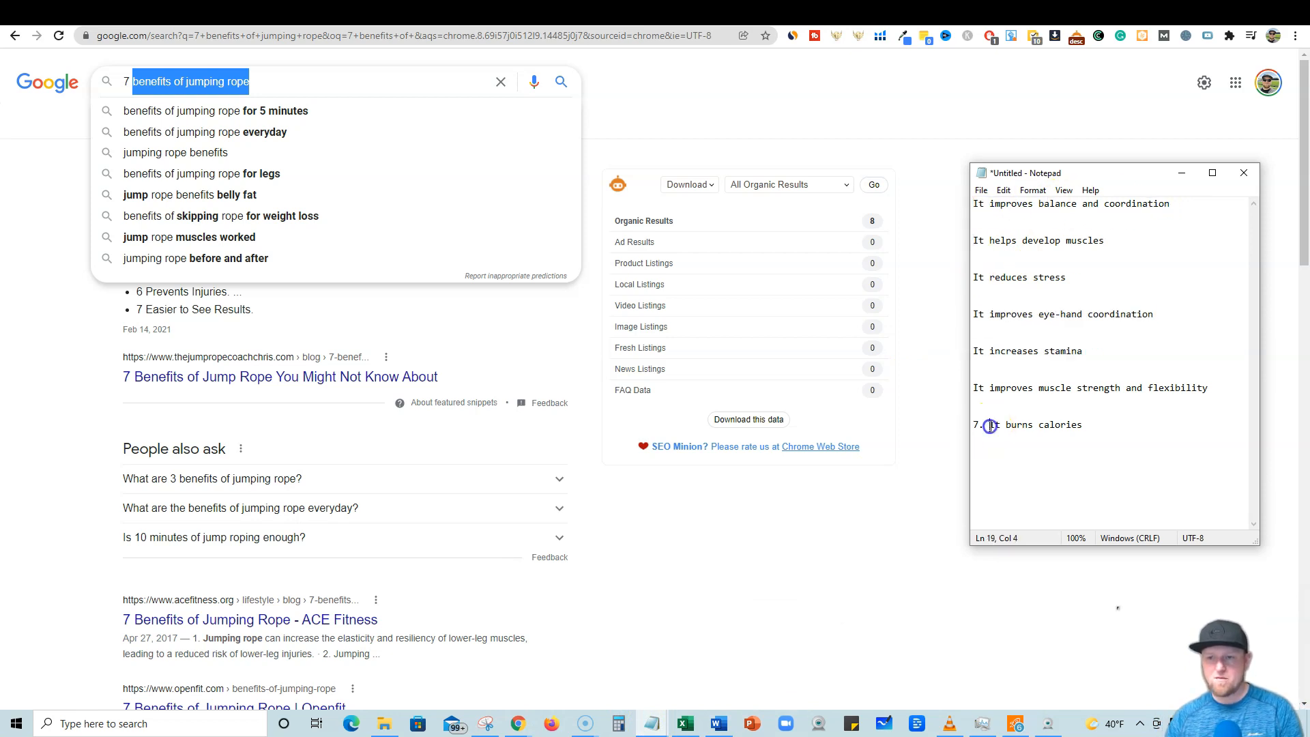
drag(990, 425, 959, 426)
key(Delete)
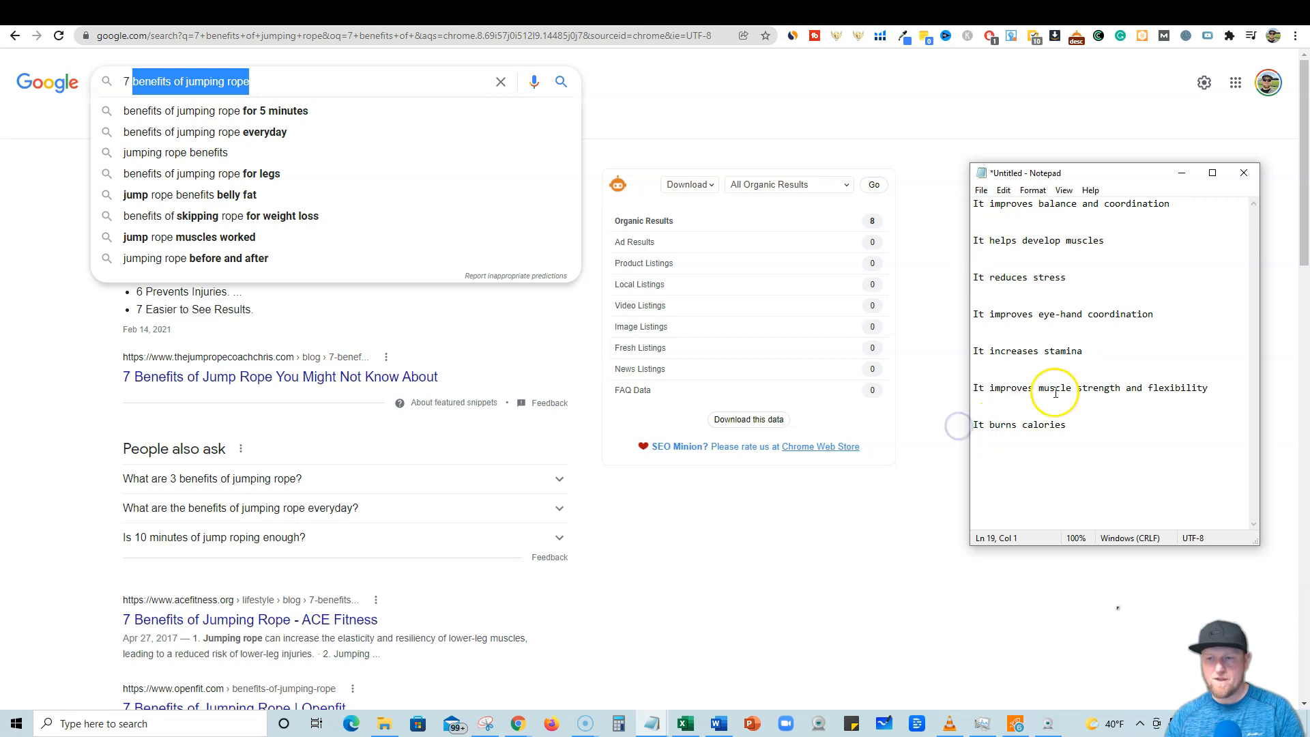
Append '(A Top benefit of jumping rope)' to the first benefit line.
click(1170, 204)
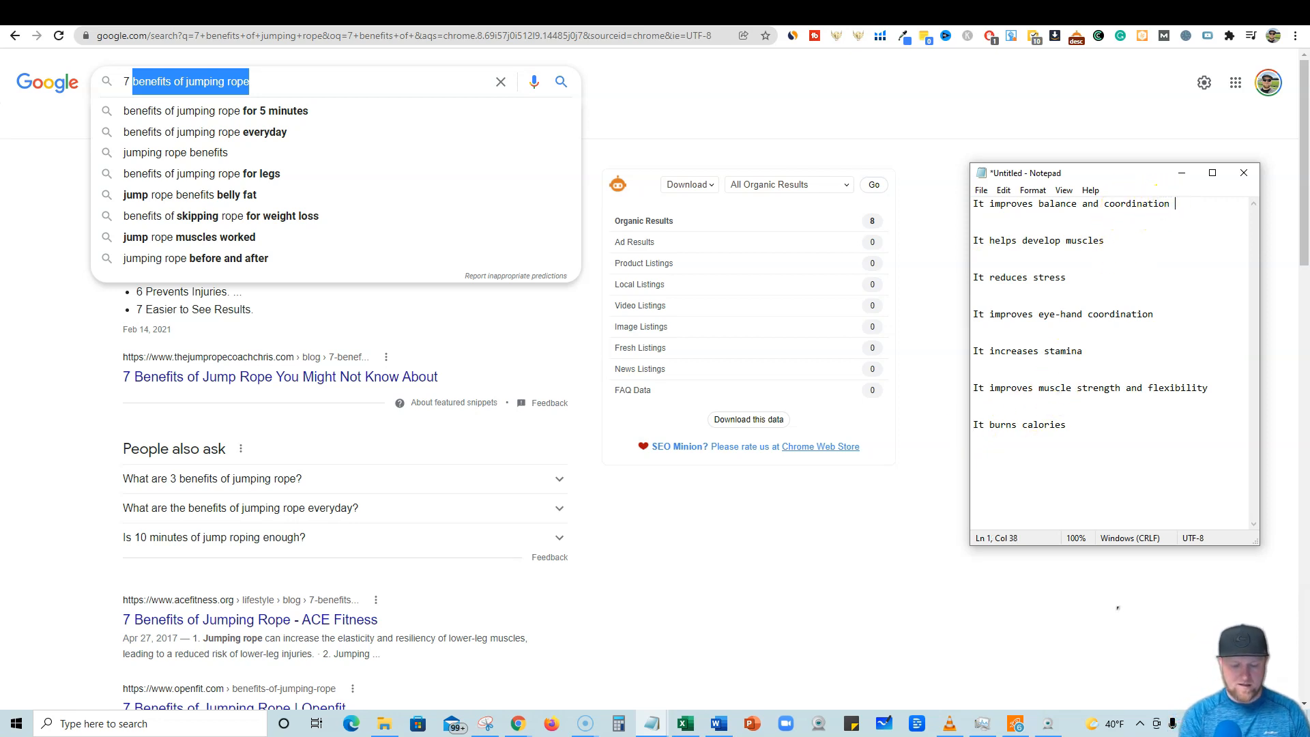
text(()
text(benefits of jumping rope)
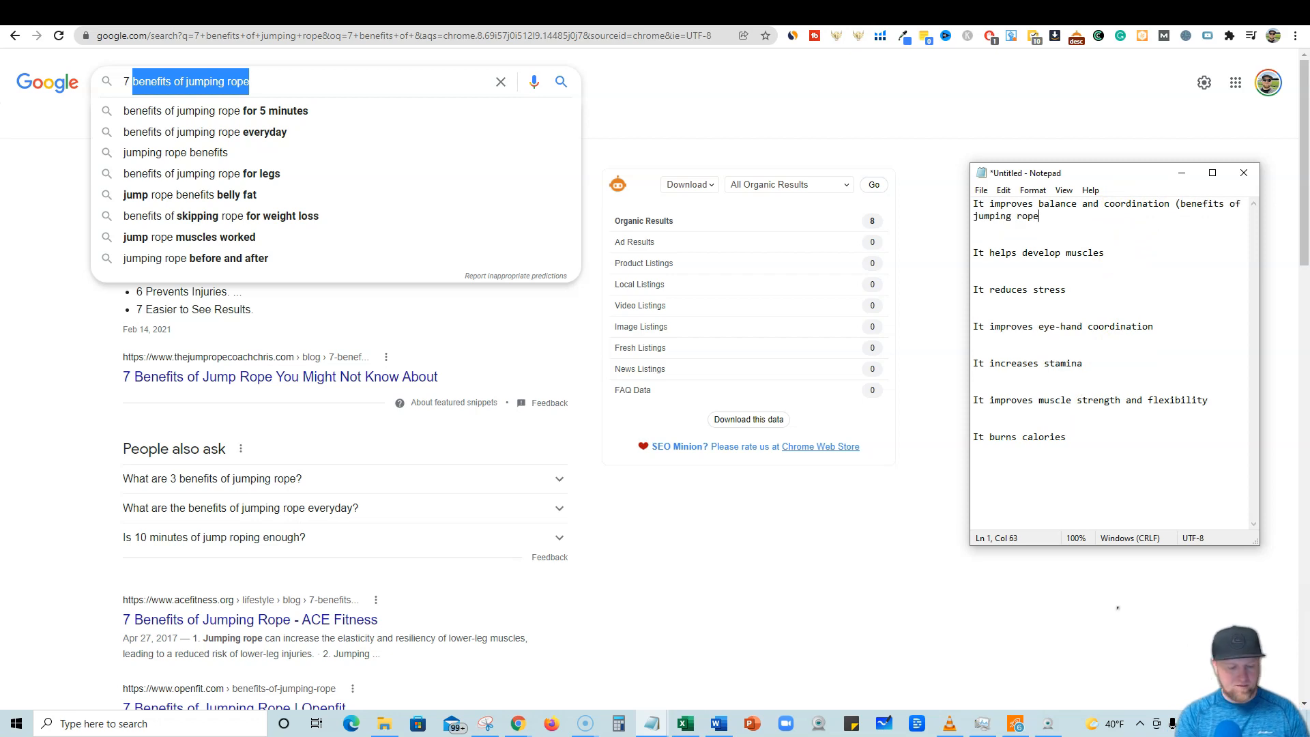
click(1219, 205)
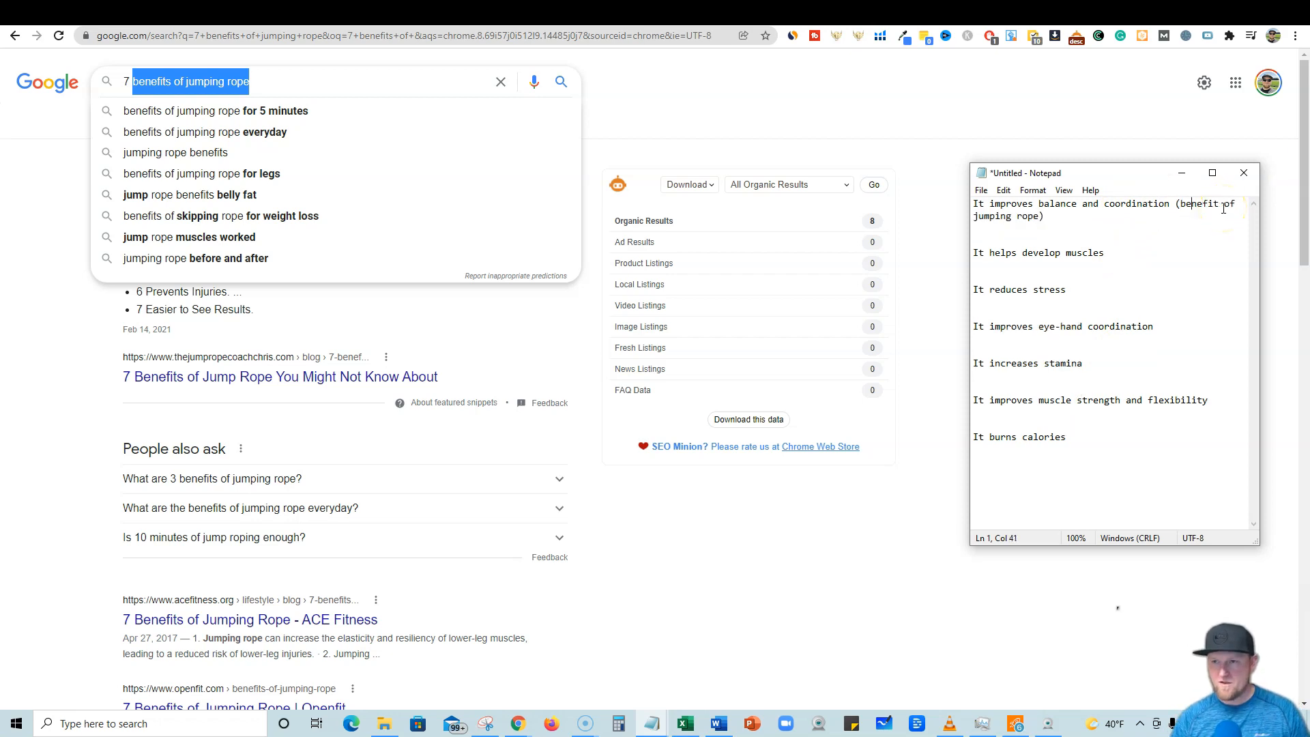
text(Top)
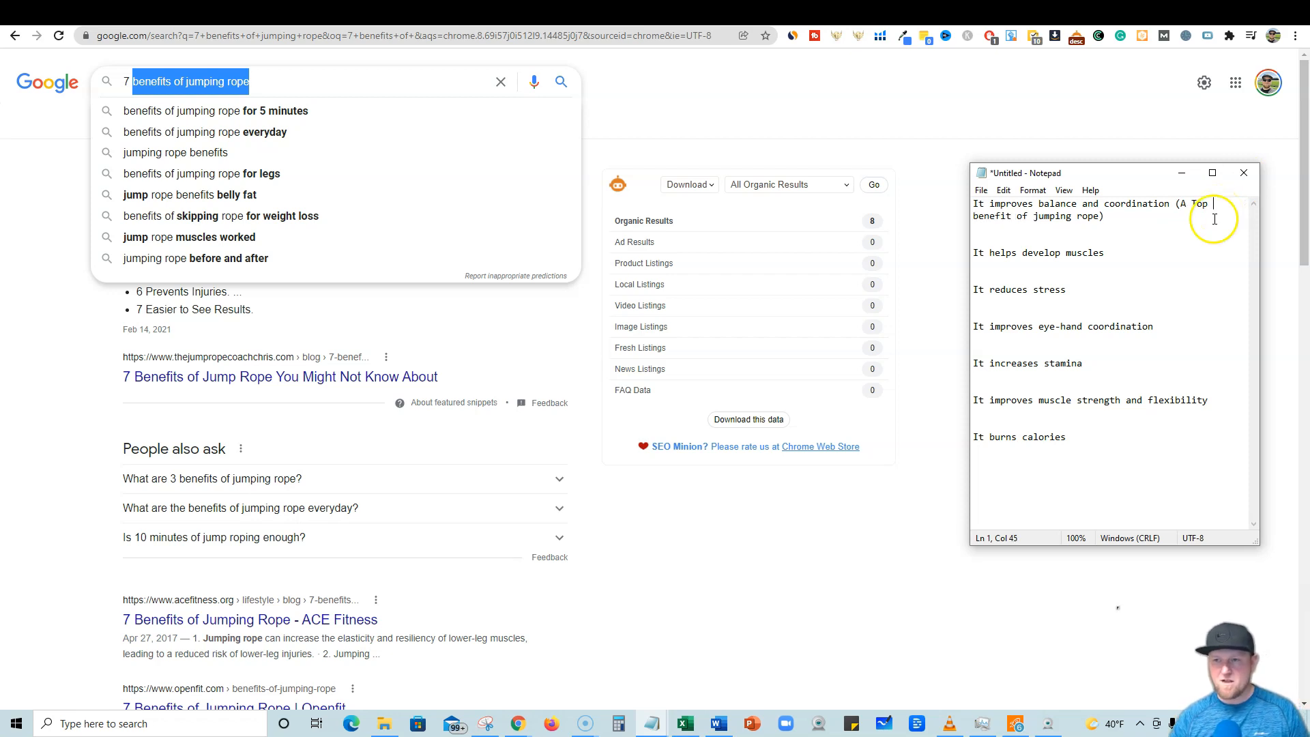
Copy '(A Top benefit of jumping rope)' and add it to the end of the other six benefit lines.
drag(1105, 216, 1166, 203)
key(ctrl+c)
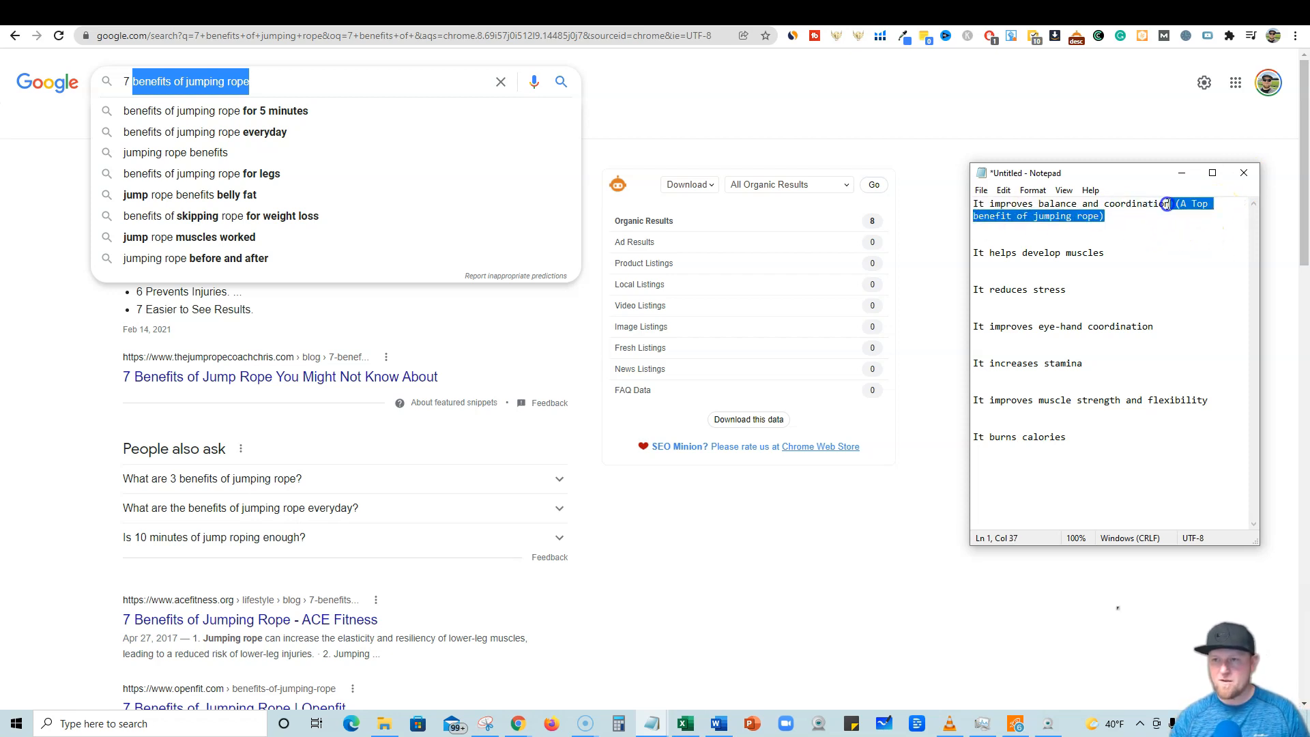
click(1111, 255)
key(ctrl+v)
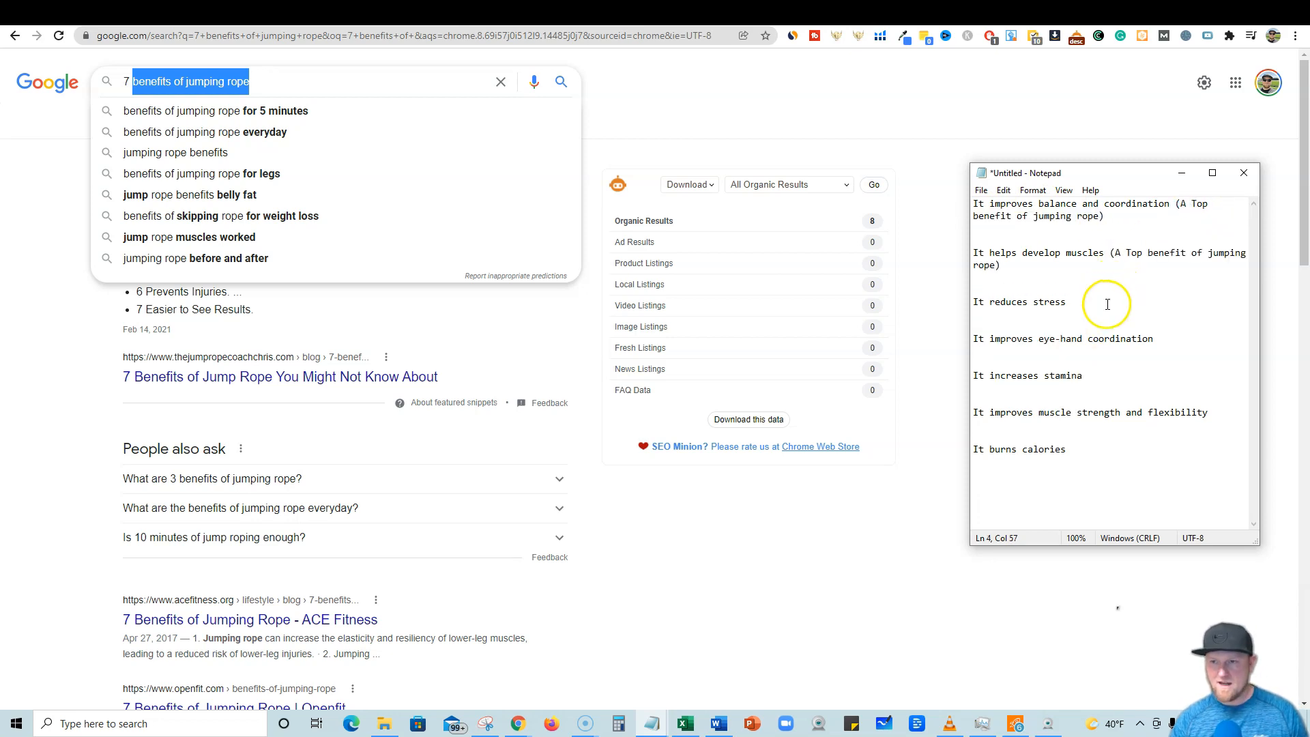
key(ctrl+v)
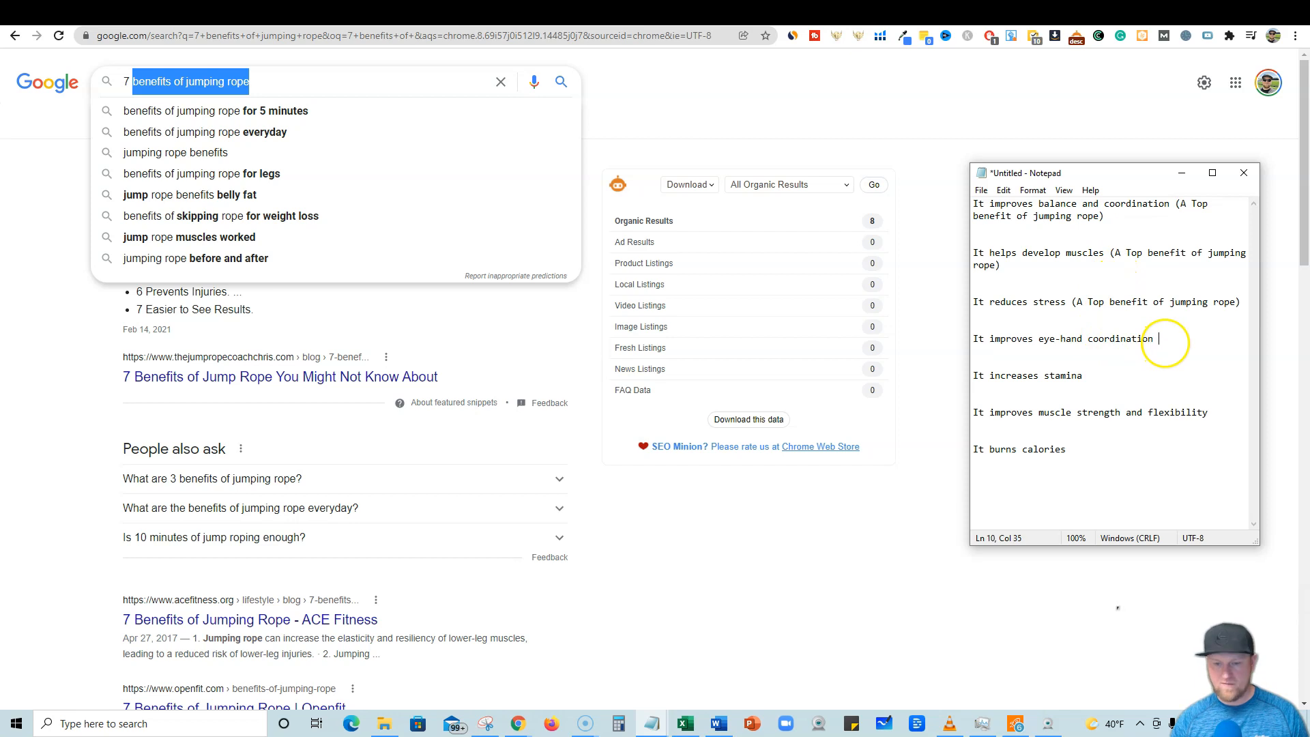
key(ctrl+v)
key(ctrl+v)
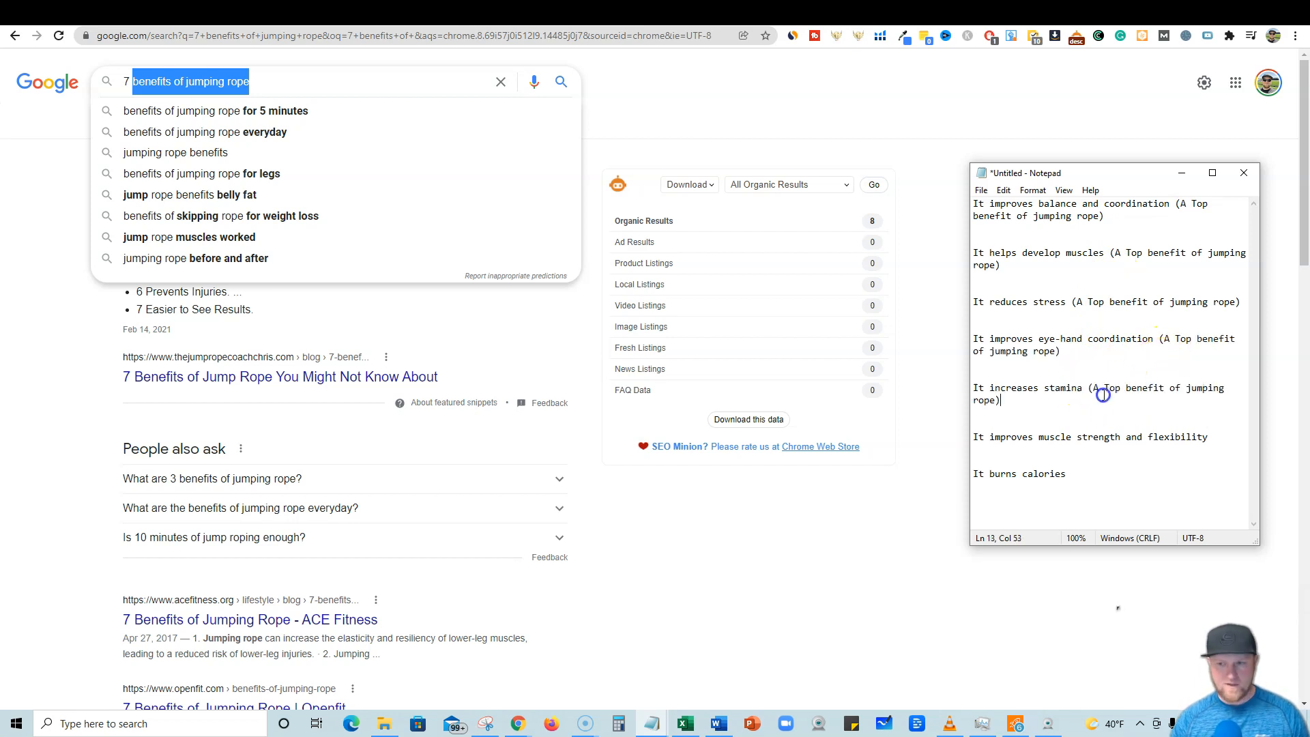
click(1219, 438)
key(ctrl+v)
key(ctrl+v)
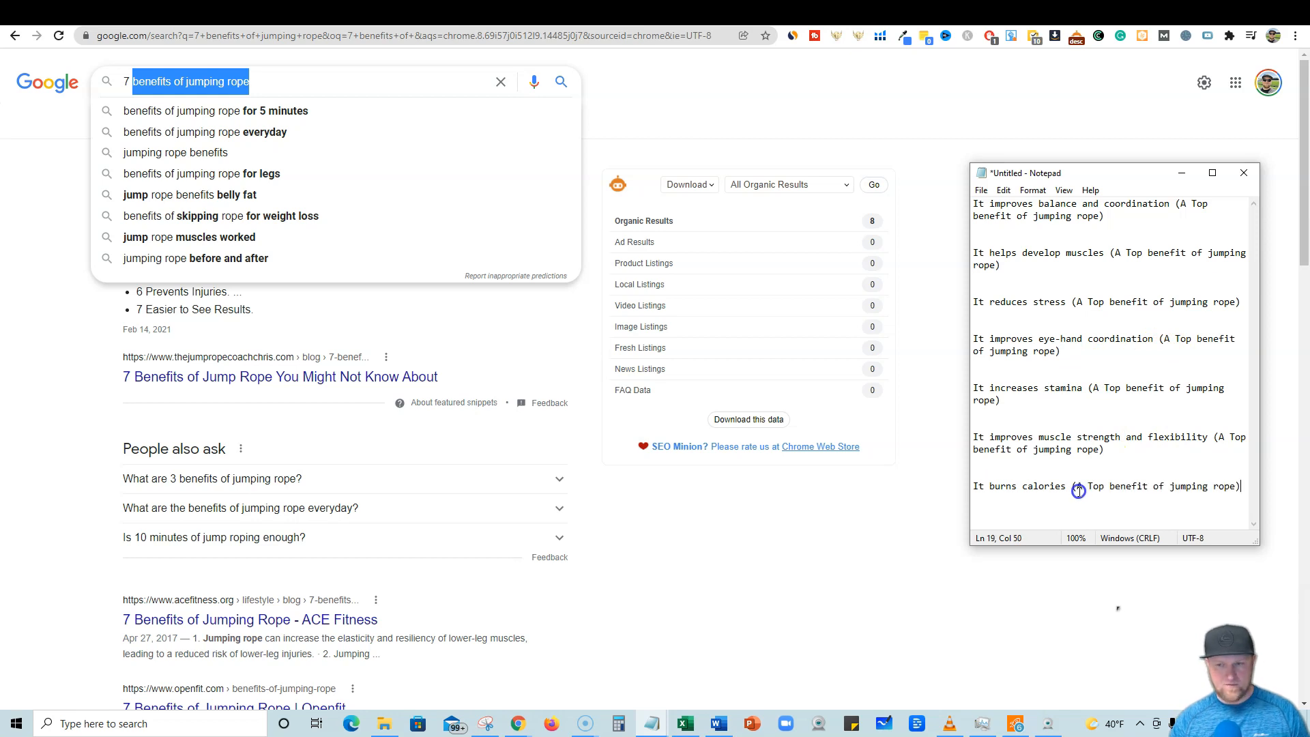
Paste all seven benefit lines into the Bulk Article Generator's keywords box and remove the blank lines between them.
drag(1243, 489, 942, 207)
key(ctrl+c)
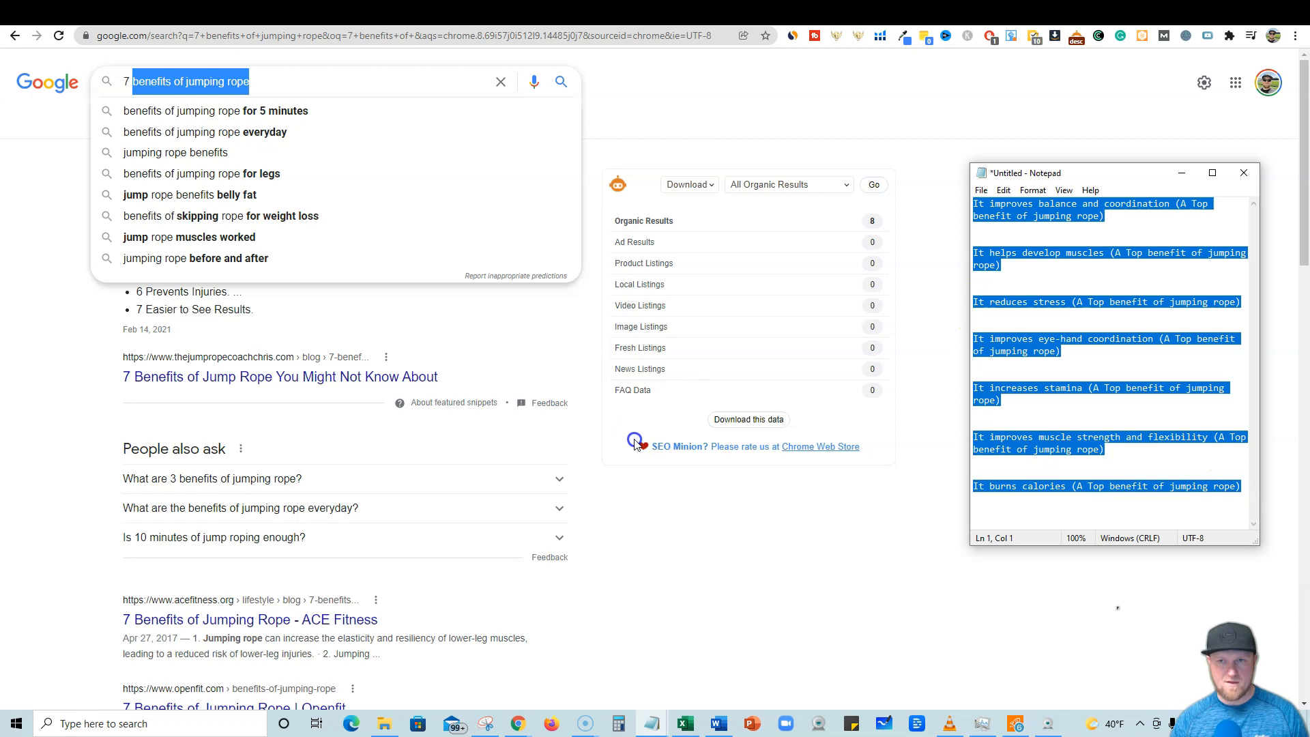
click(994, 19)
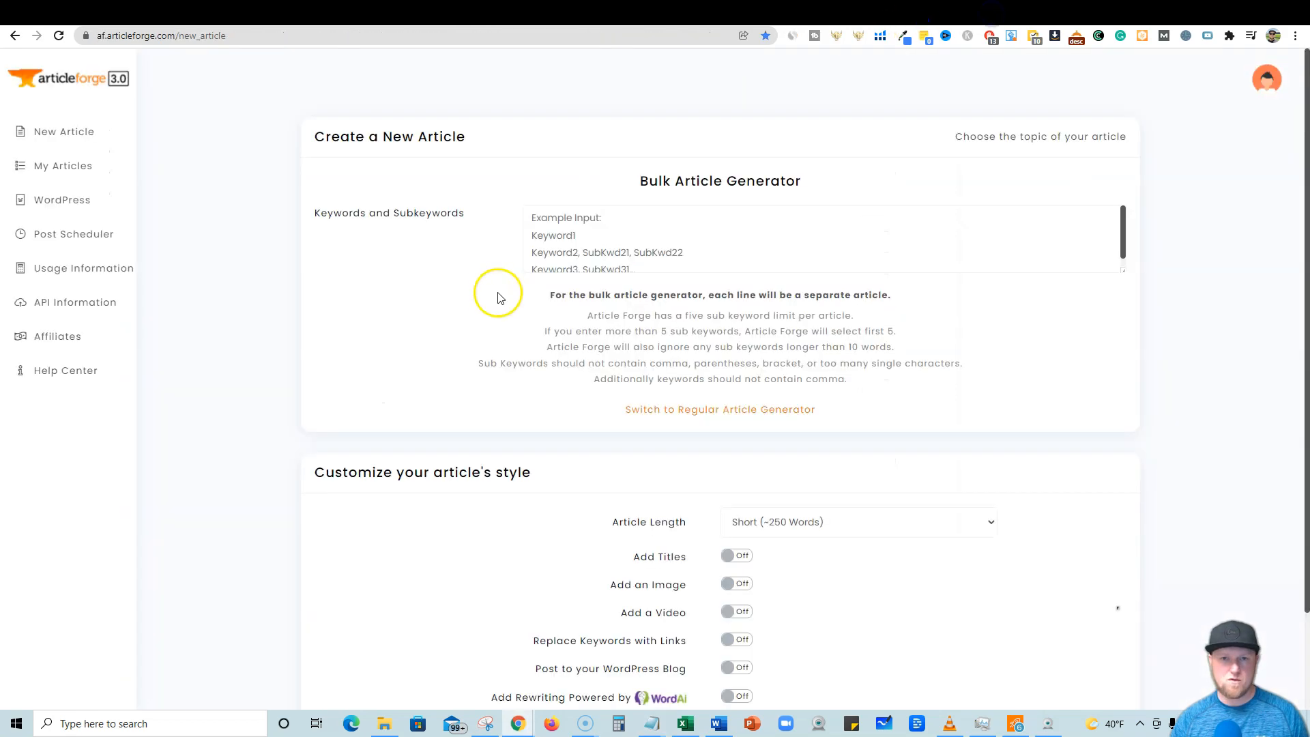
click(582, 218)
key(ctrl+v)
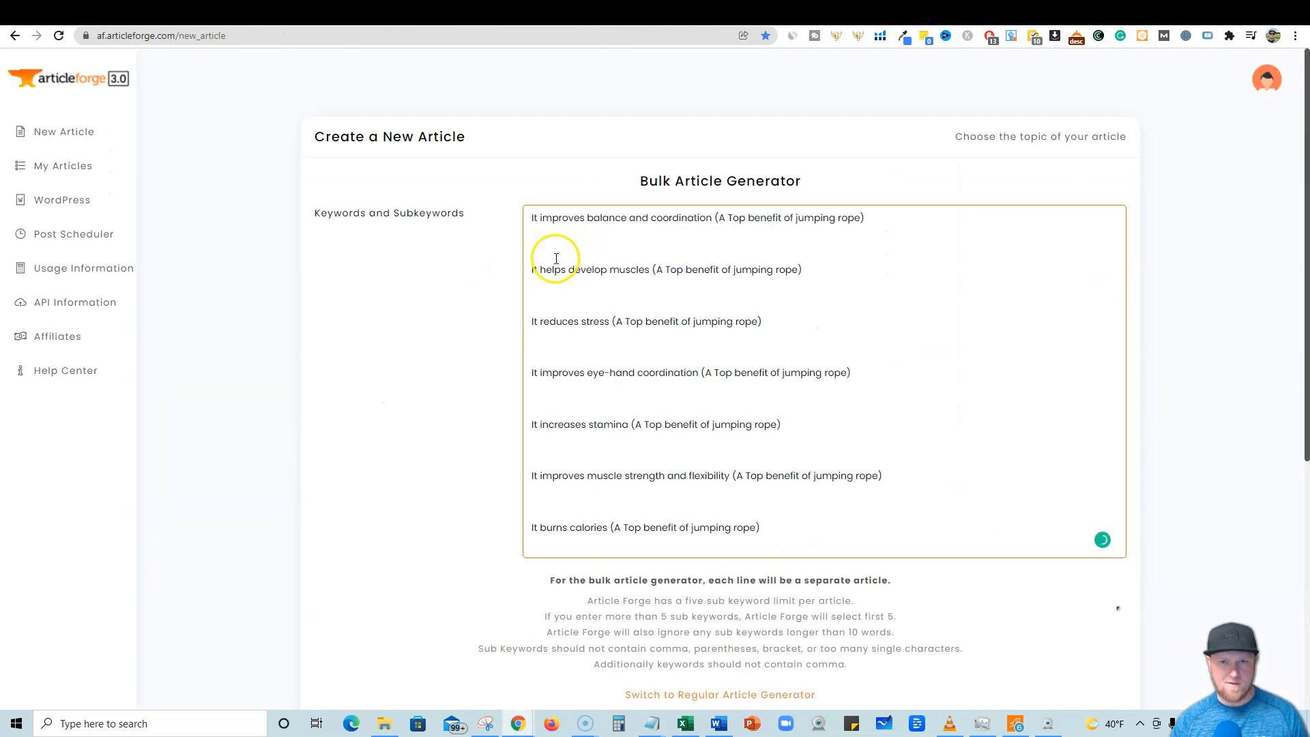
key(BackSpace)
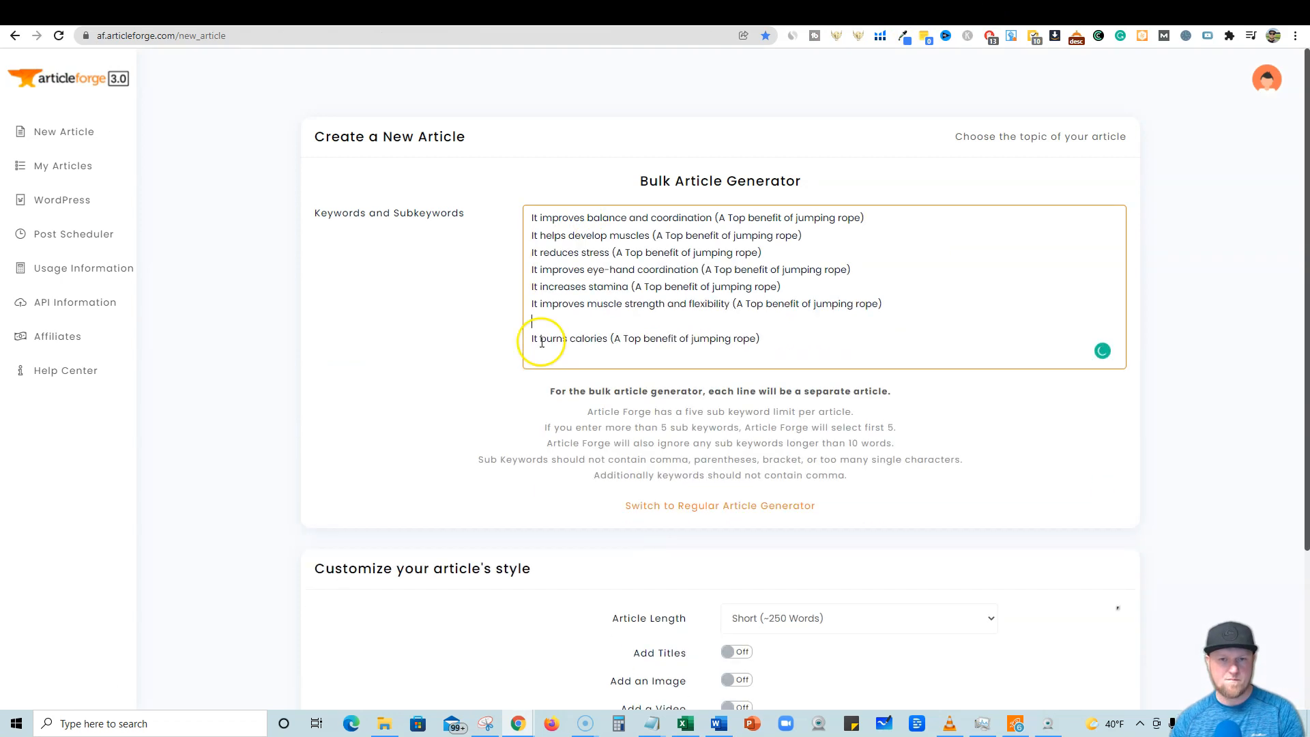
key(BackSpace)
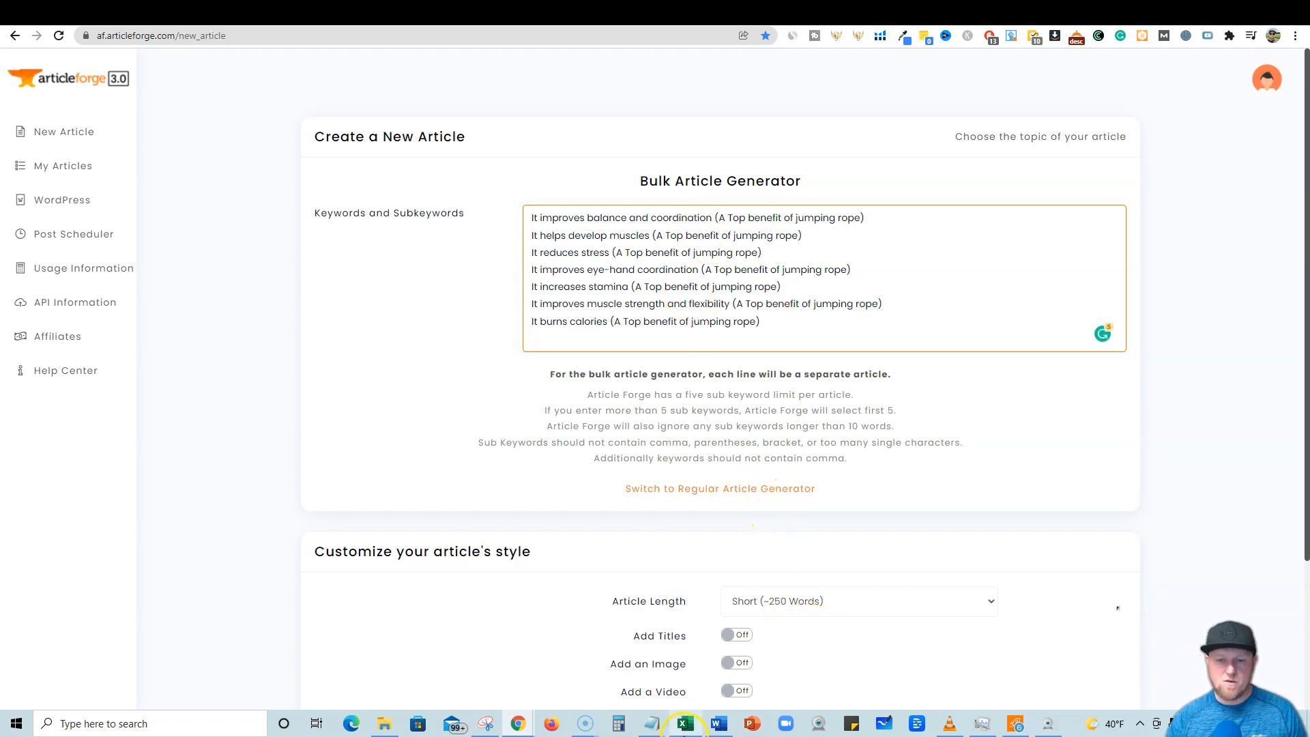
Open Calculator and compute 7 × 250.
click(619, 725)
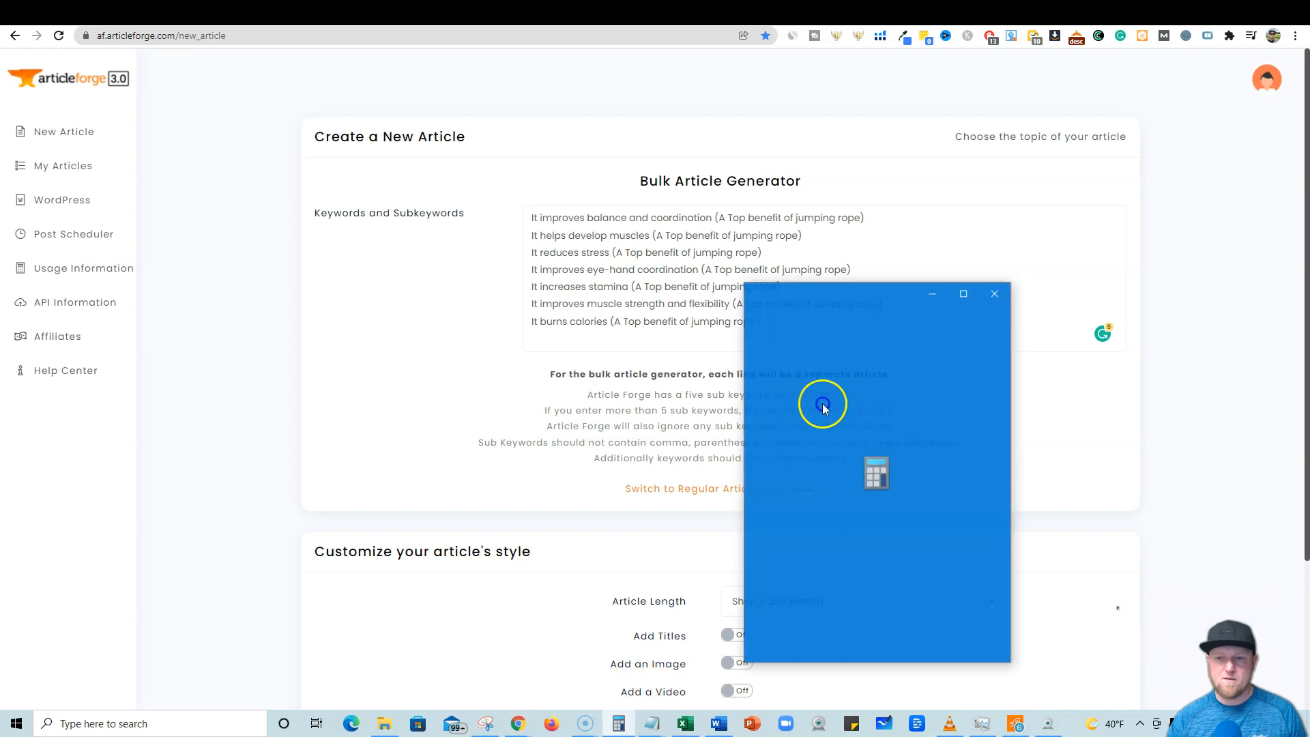
click(779, 524)
click(975, 525)
click(853, 592)
click(846, 569)
click(845, 640)
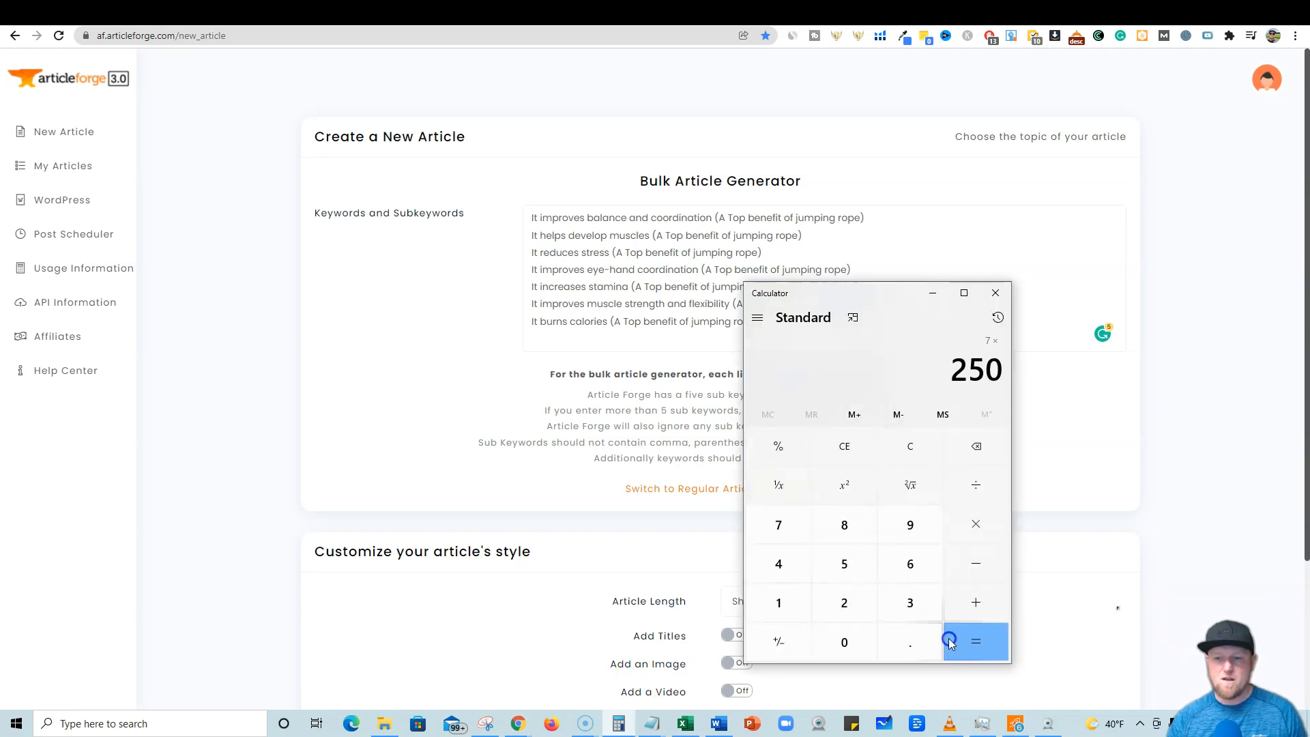
click(955, 639)
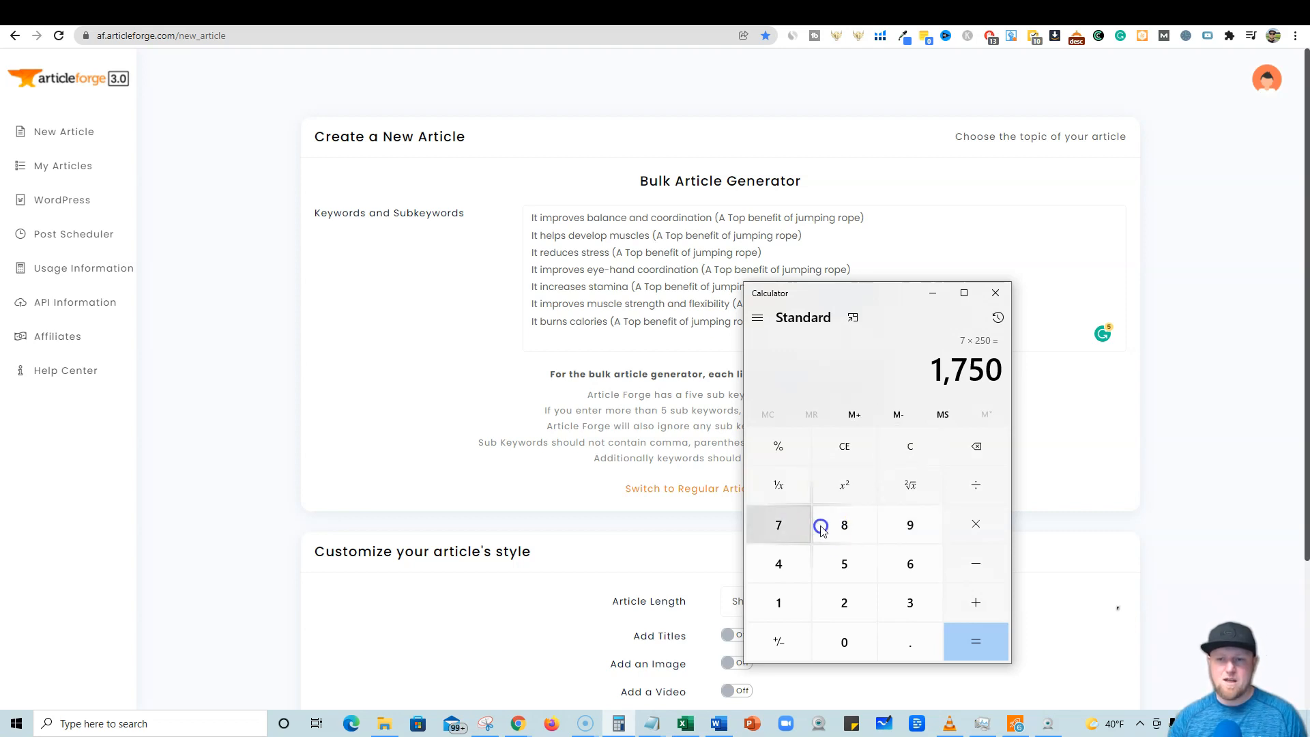
Clear the calculator and compute 7 × 500.
click(839, 452)
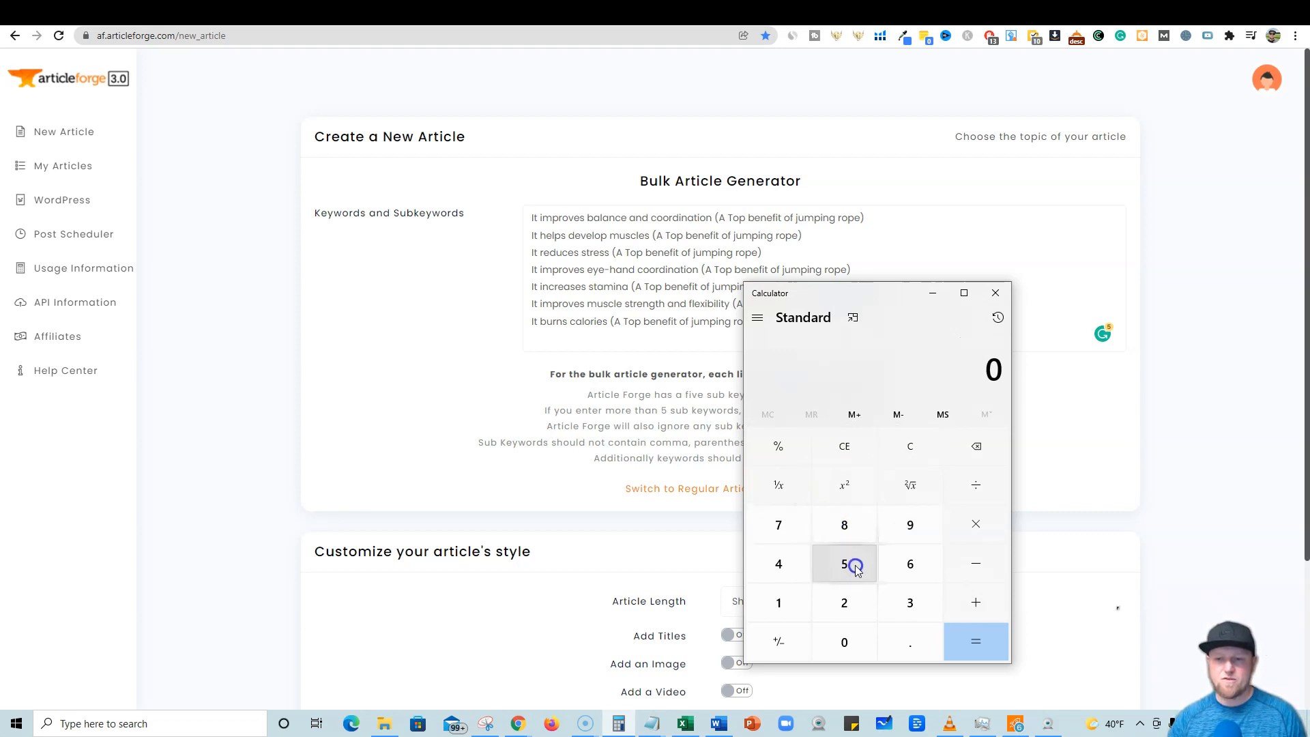
click(805, 526)
click(968, 524)
click(861, 567)
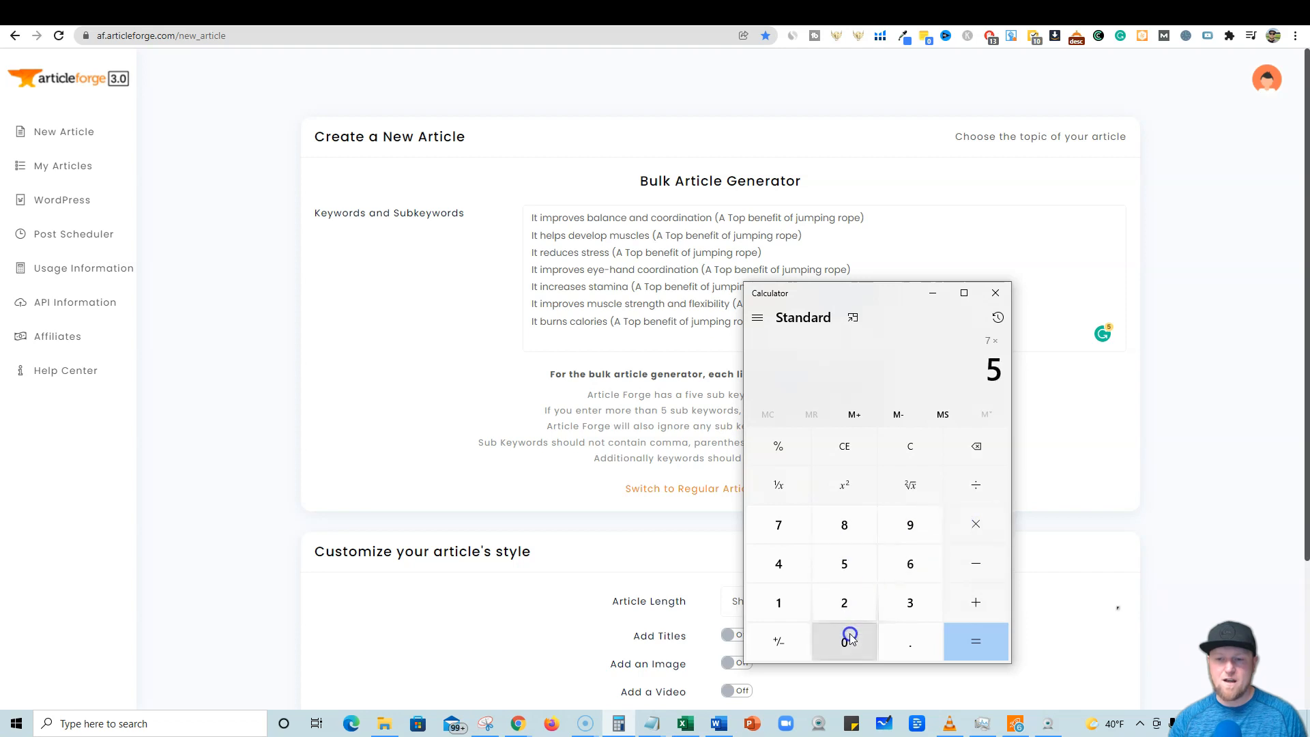
double_click(849, 637)
click(976, 641)
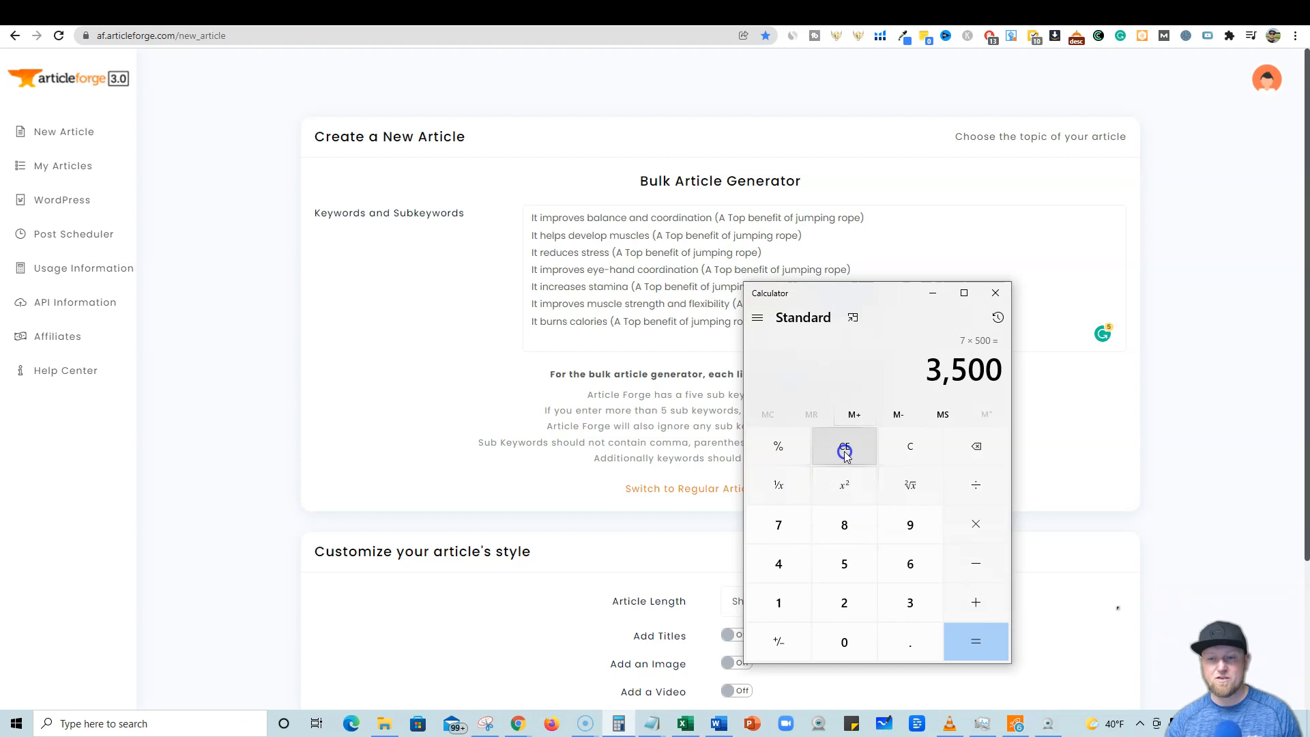
Try to create the bulk articles from the seven keyword lines at Short (~250 Words) length and submit the job.
click(446, 384)
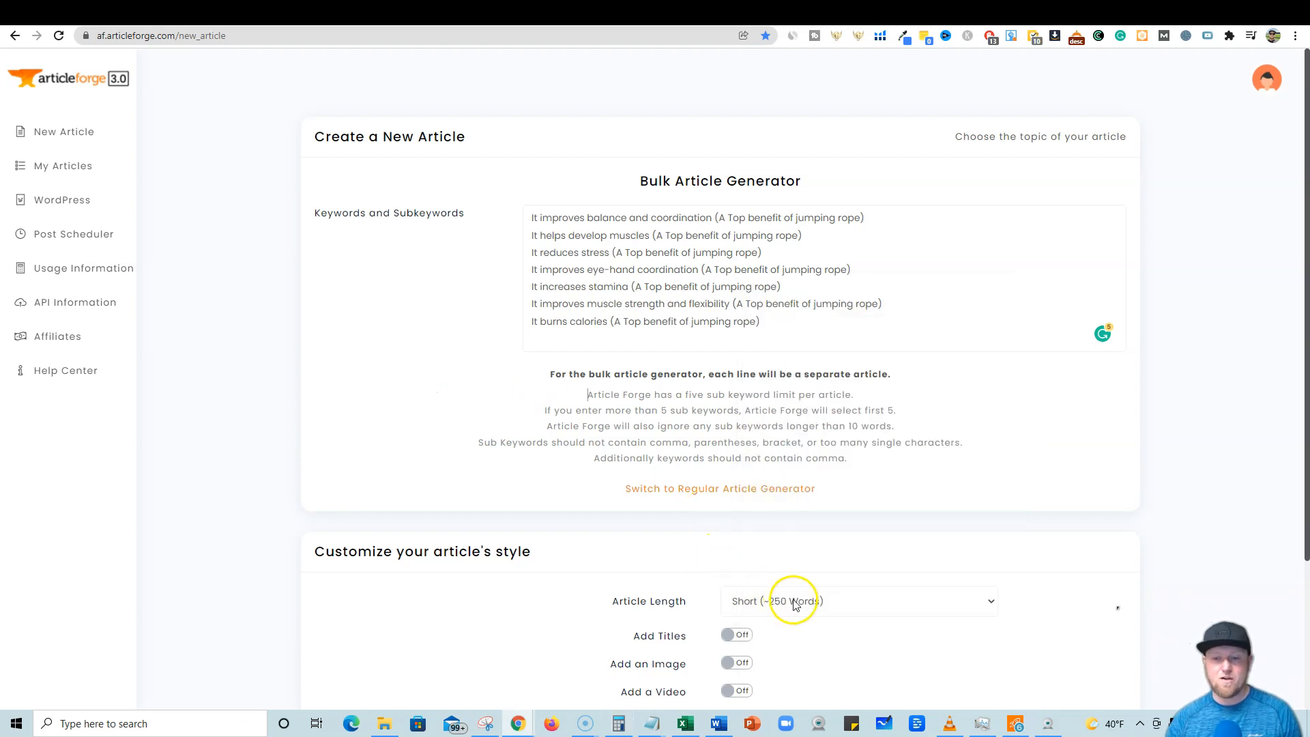
scroll(792, 593, down, 3)
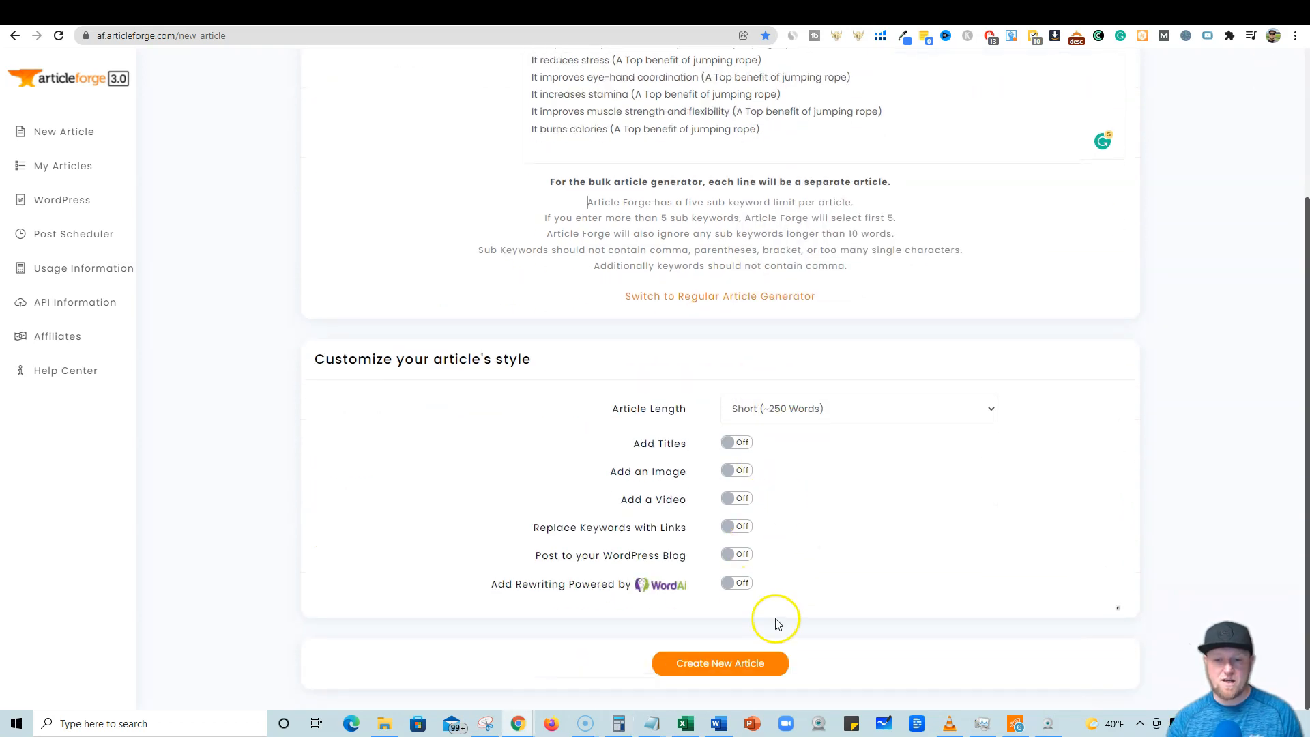
scroll(783, 532, up, 3)
scroll(778, 475, down, 1)
scroll(775, 471, up, 1)
scroll(774, 459, down, 3)
scroll(805, 457, up, 3)
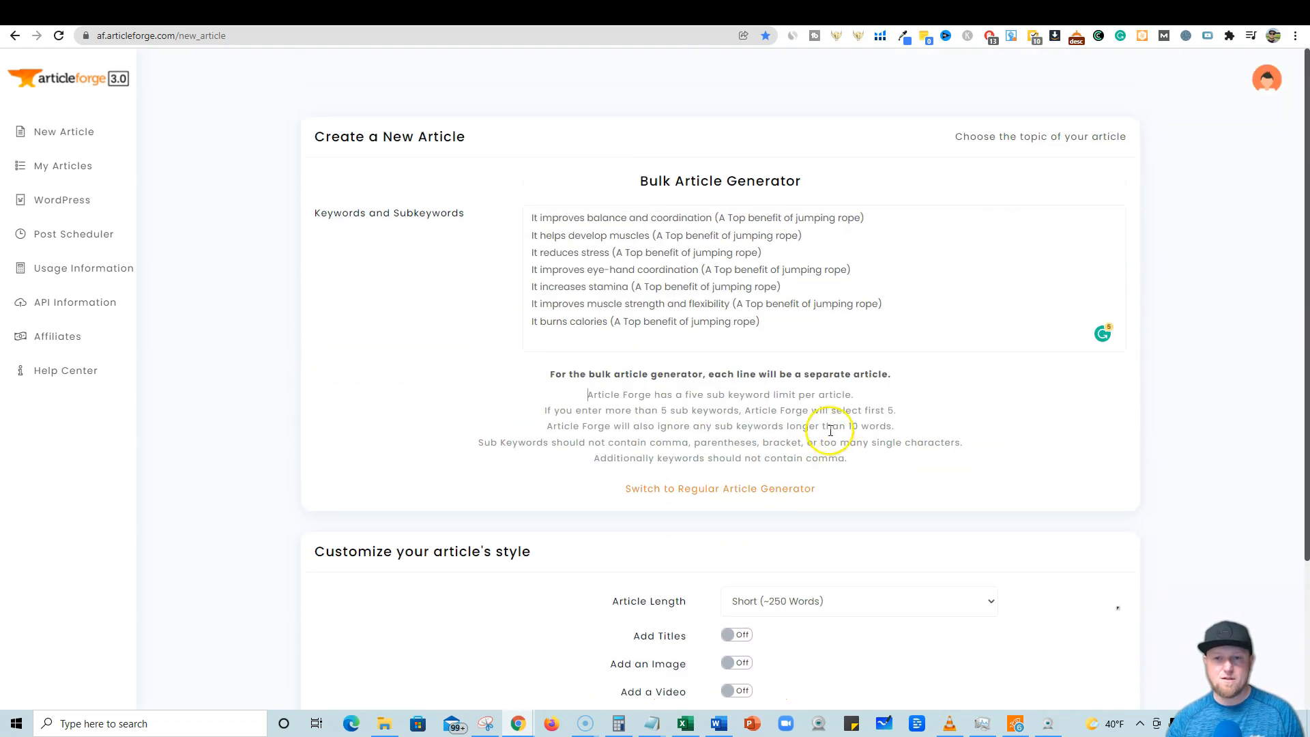
scroll(783, 447, down, 3)
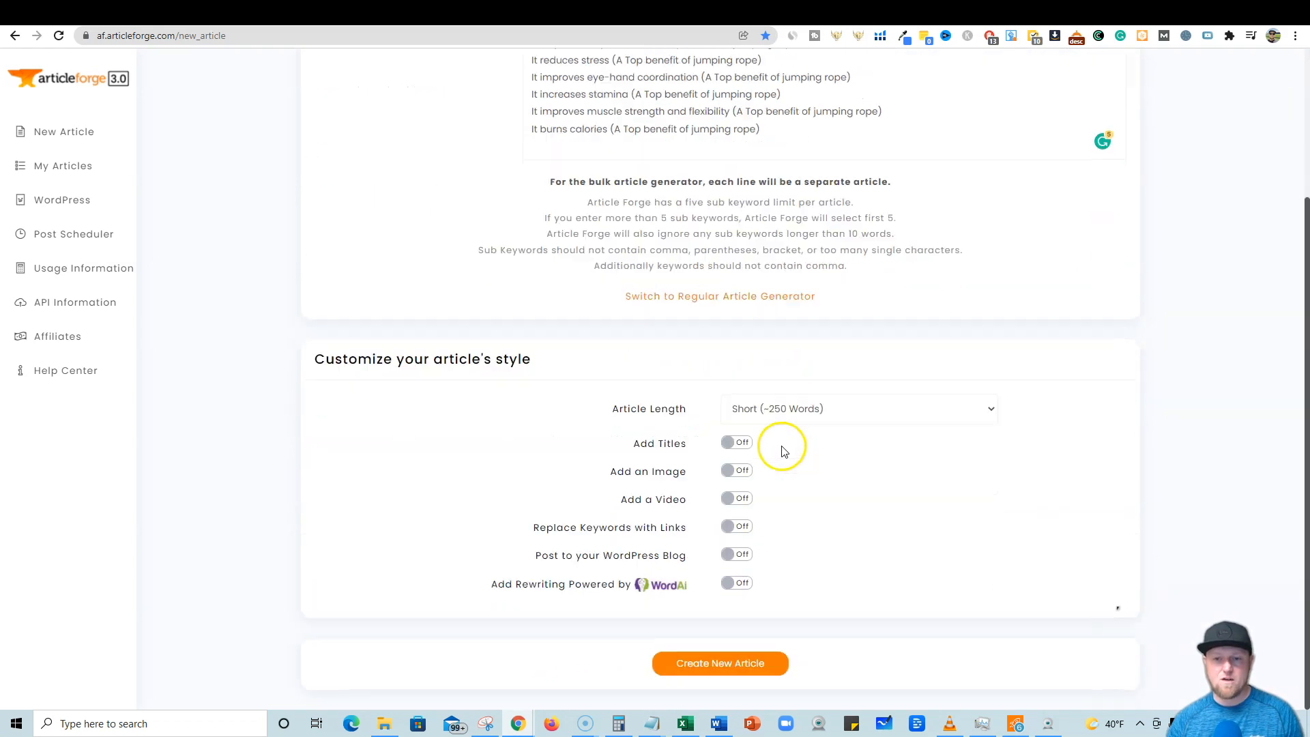
click(732, 669)
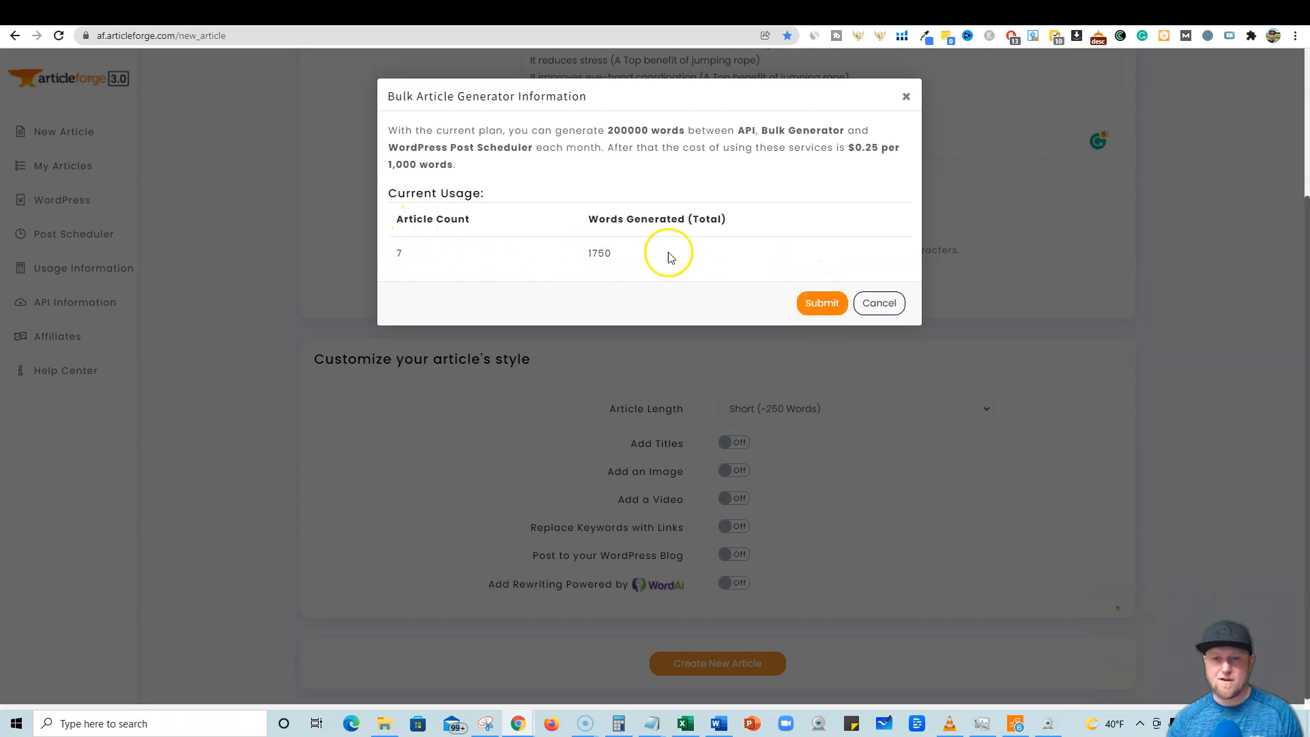
click(836, 308)
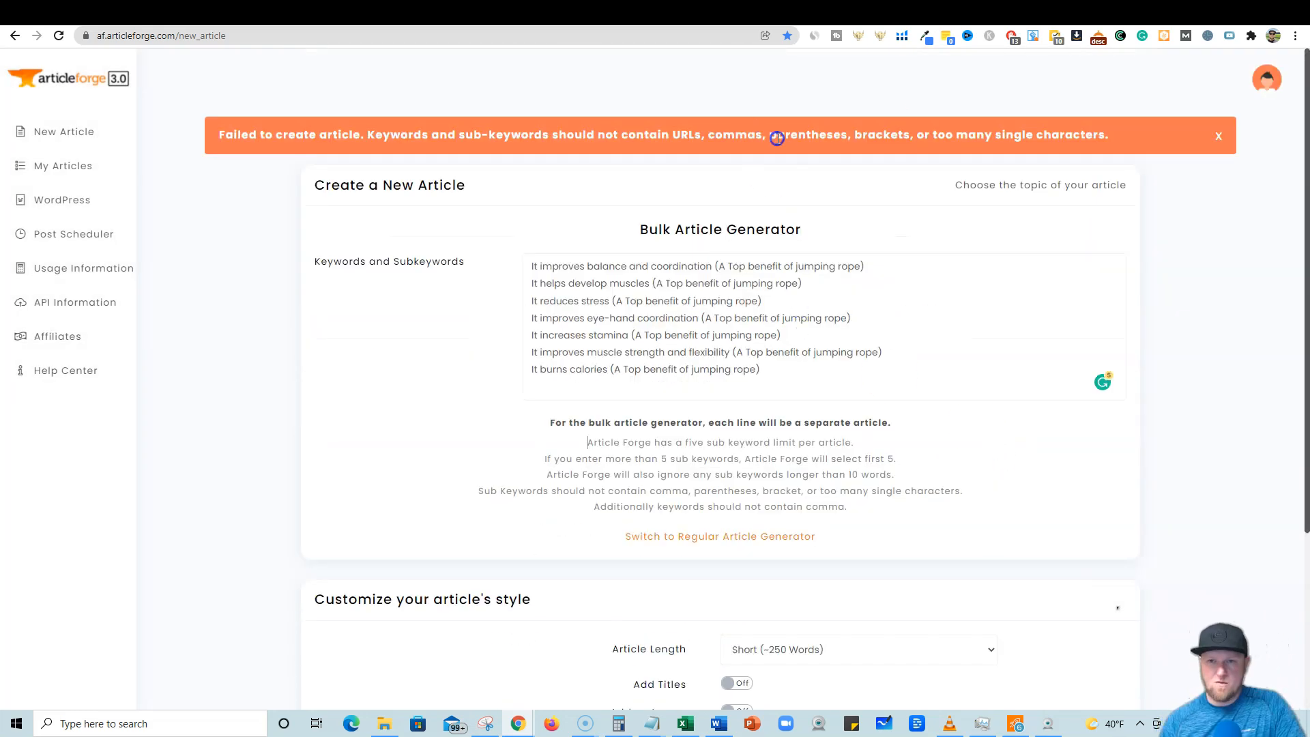
Replace the parentheses in each keyword line with a dash before 'A Top benefit of jumping rope' and dismiss the error banner.
click(727, 267)
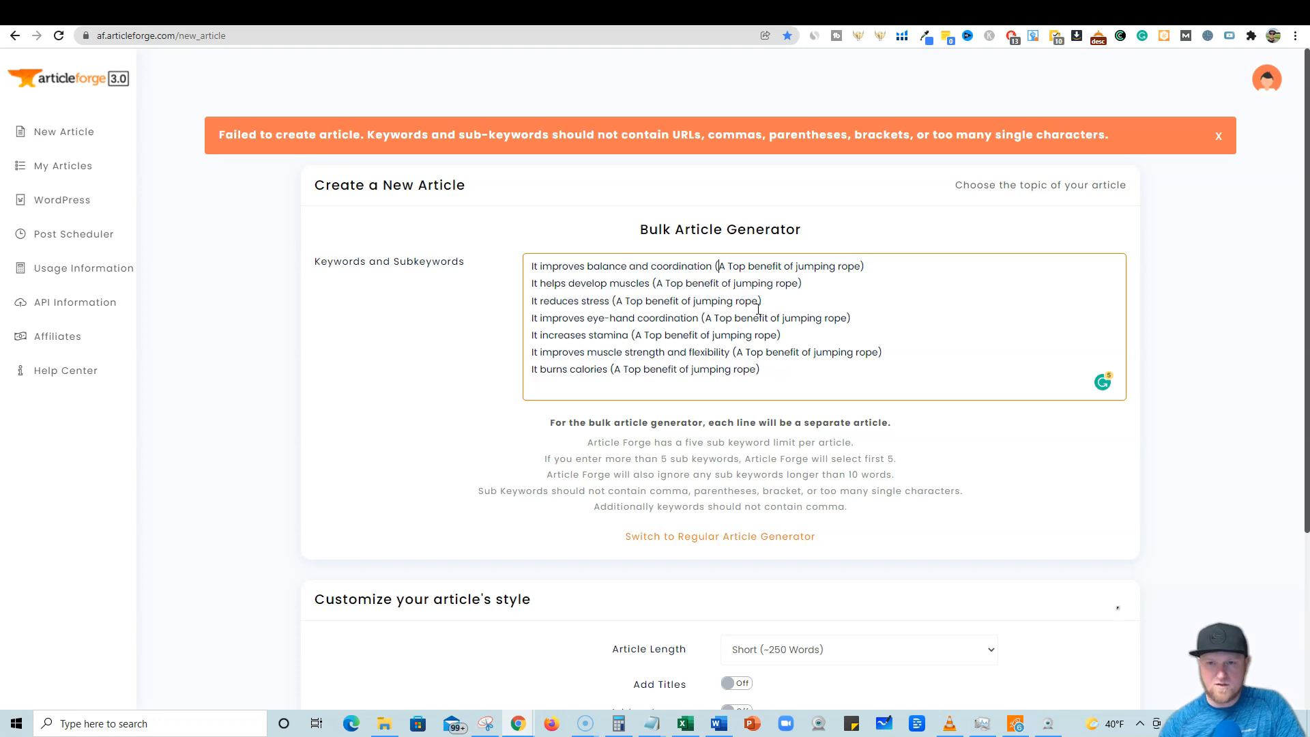
key(BackSpace)
text(-)
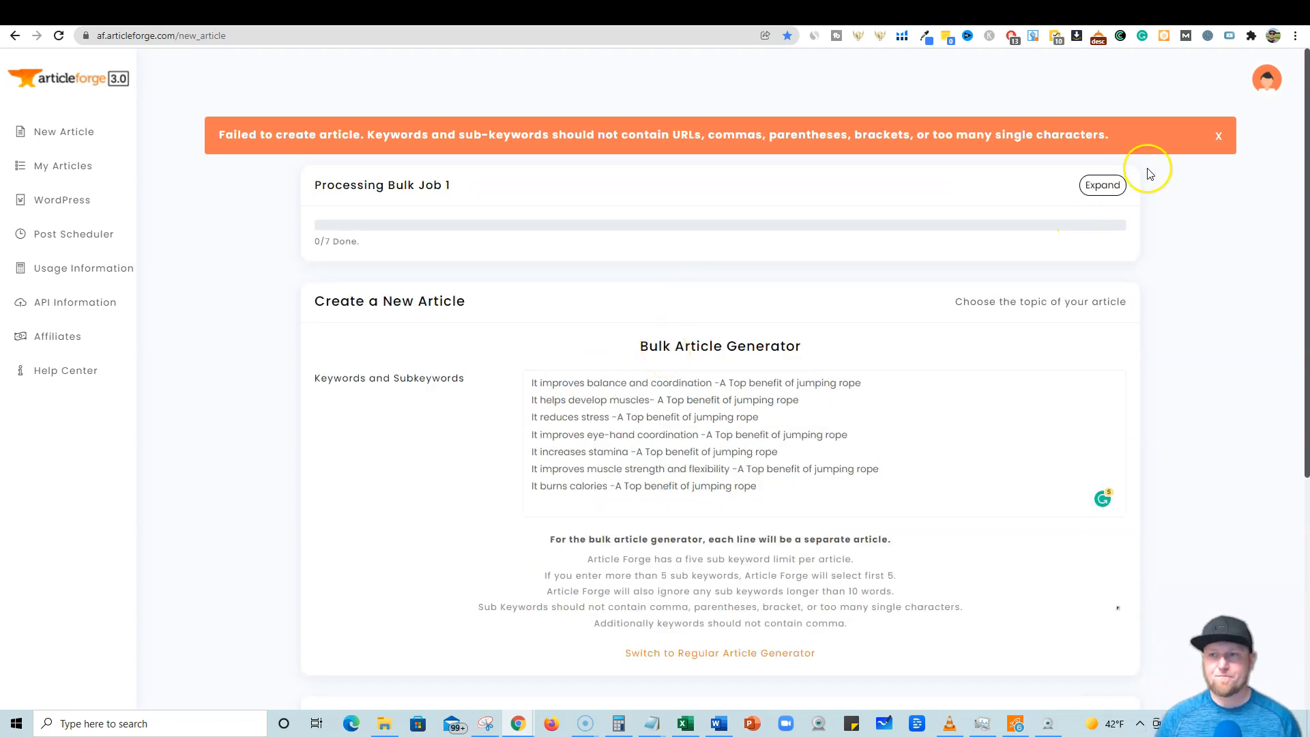
click(1218, 136)
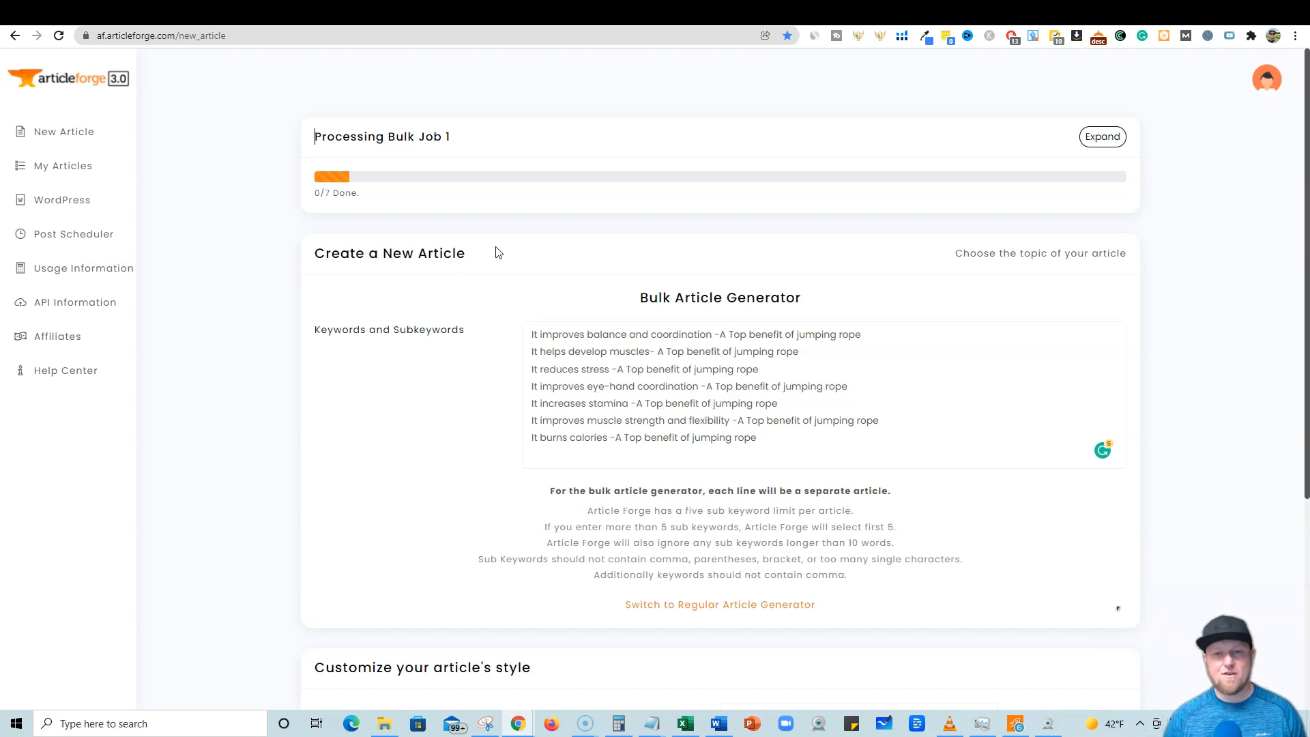
click(487, 279)
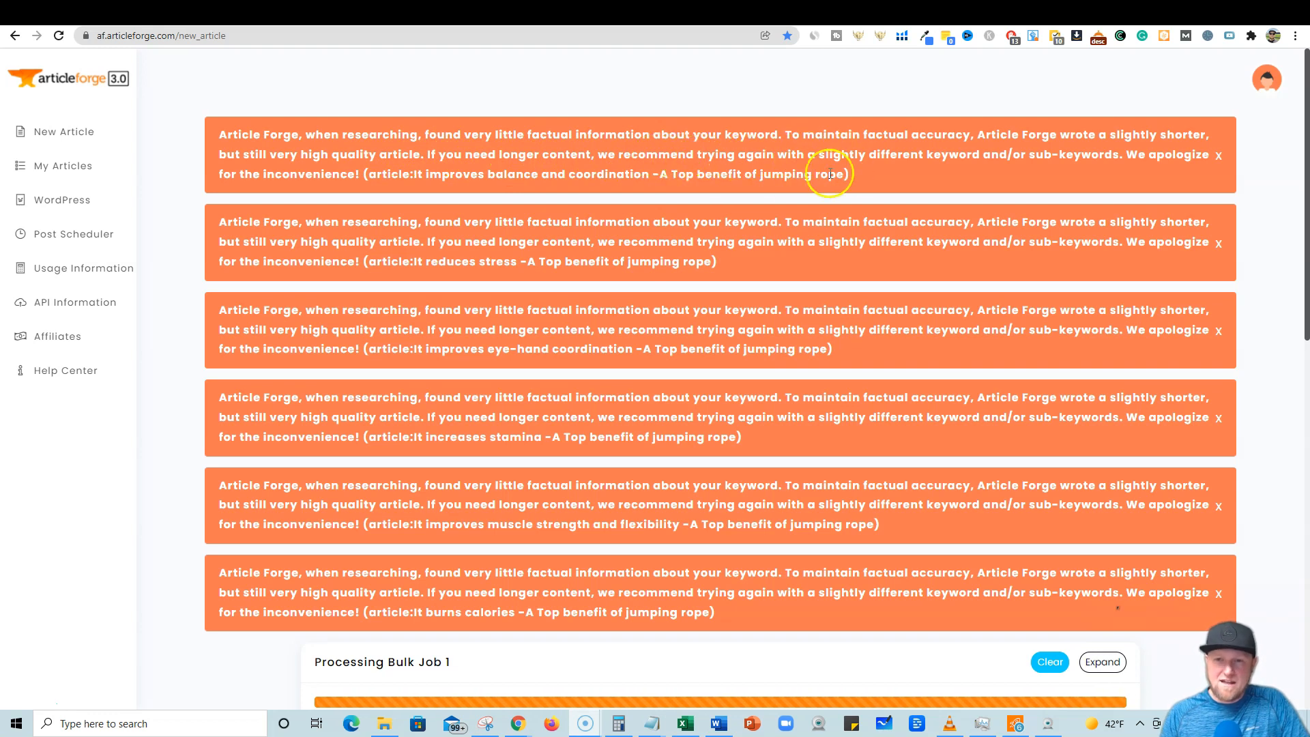
Review the finished bulk job and open the list of generated articles.
scroll(739, 294, down, 5)
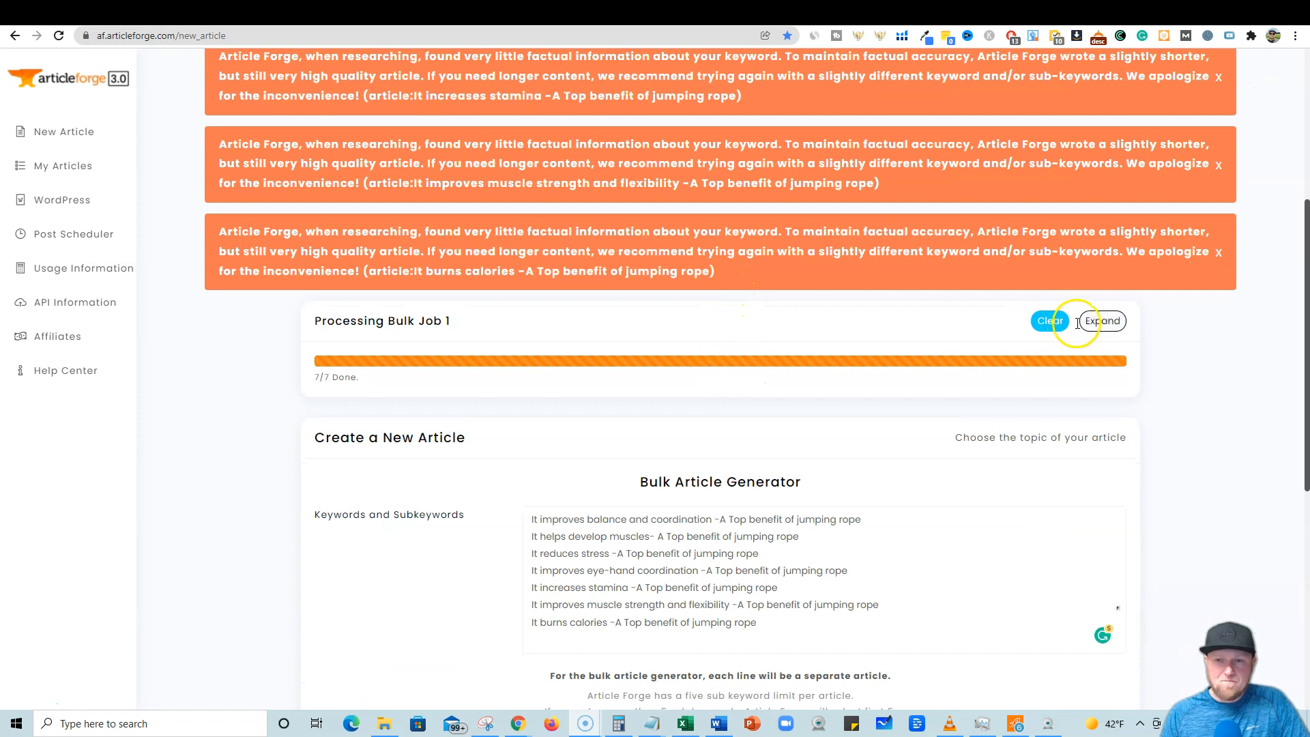
scroll(897, 374, down, 6)
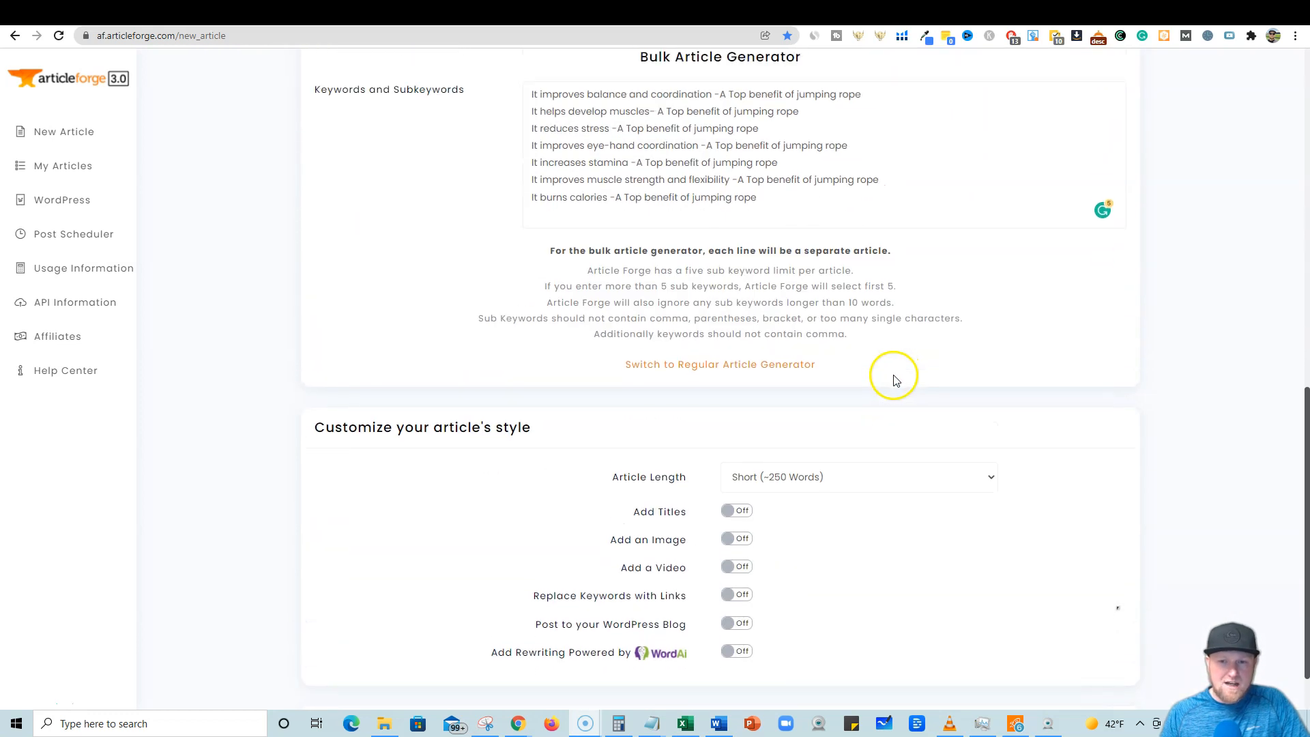
scroll(696, 371, up, 5)
scroll(695, 370, up, 6)
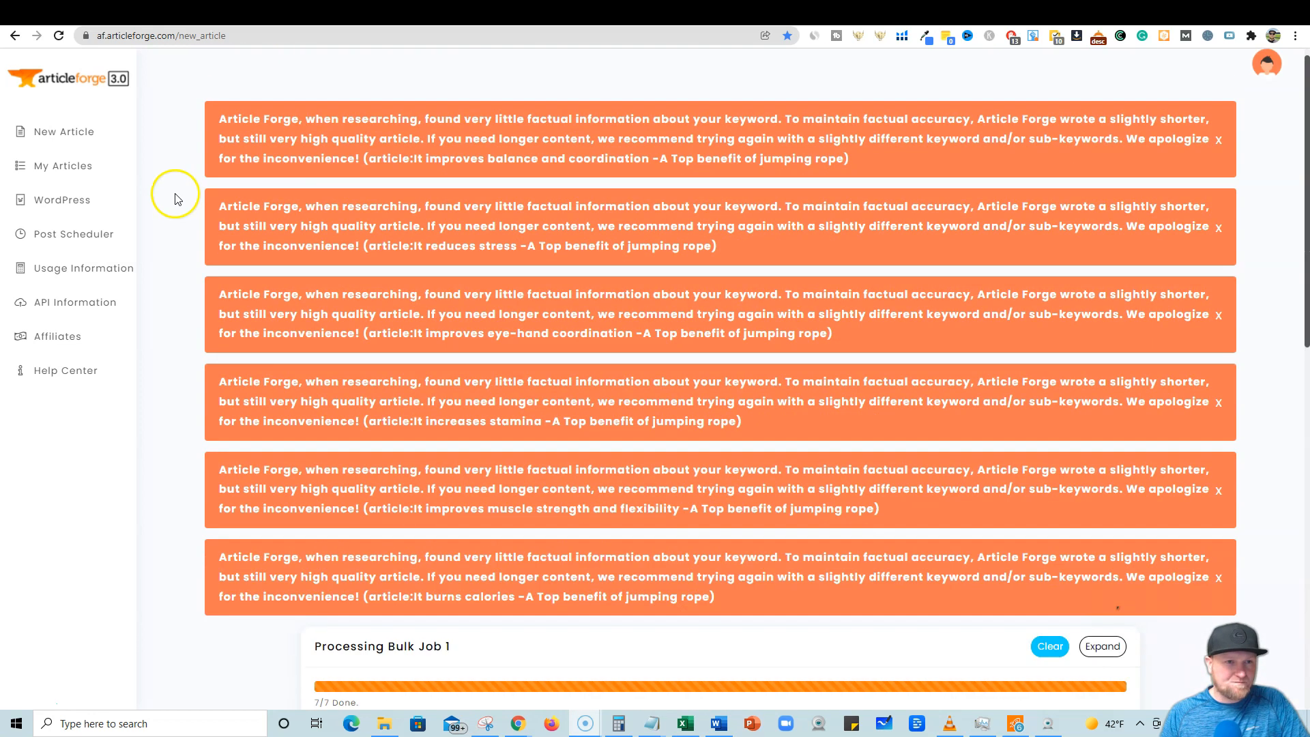
click(83, 169)
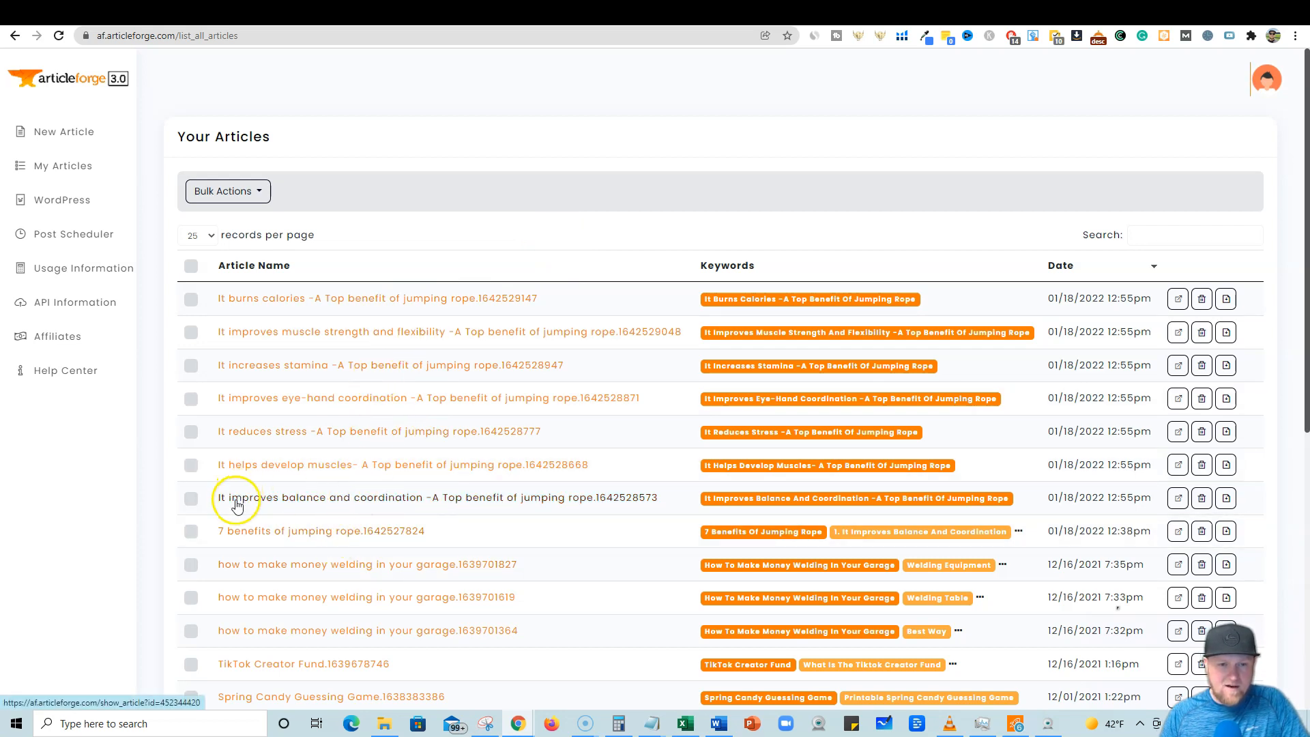
Open the 'It improves balance and coordination' article and select part of its text.
click(440, 503)
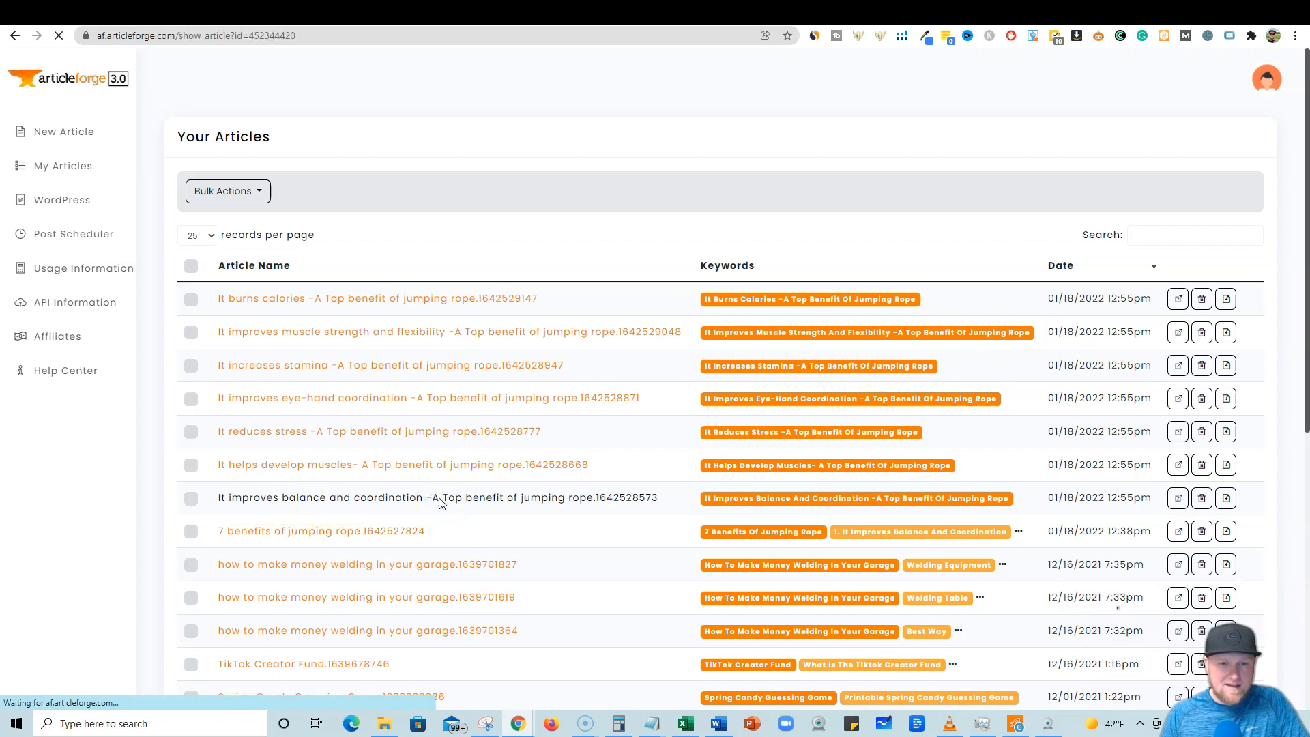
drag(785, 428, 904, 390)
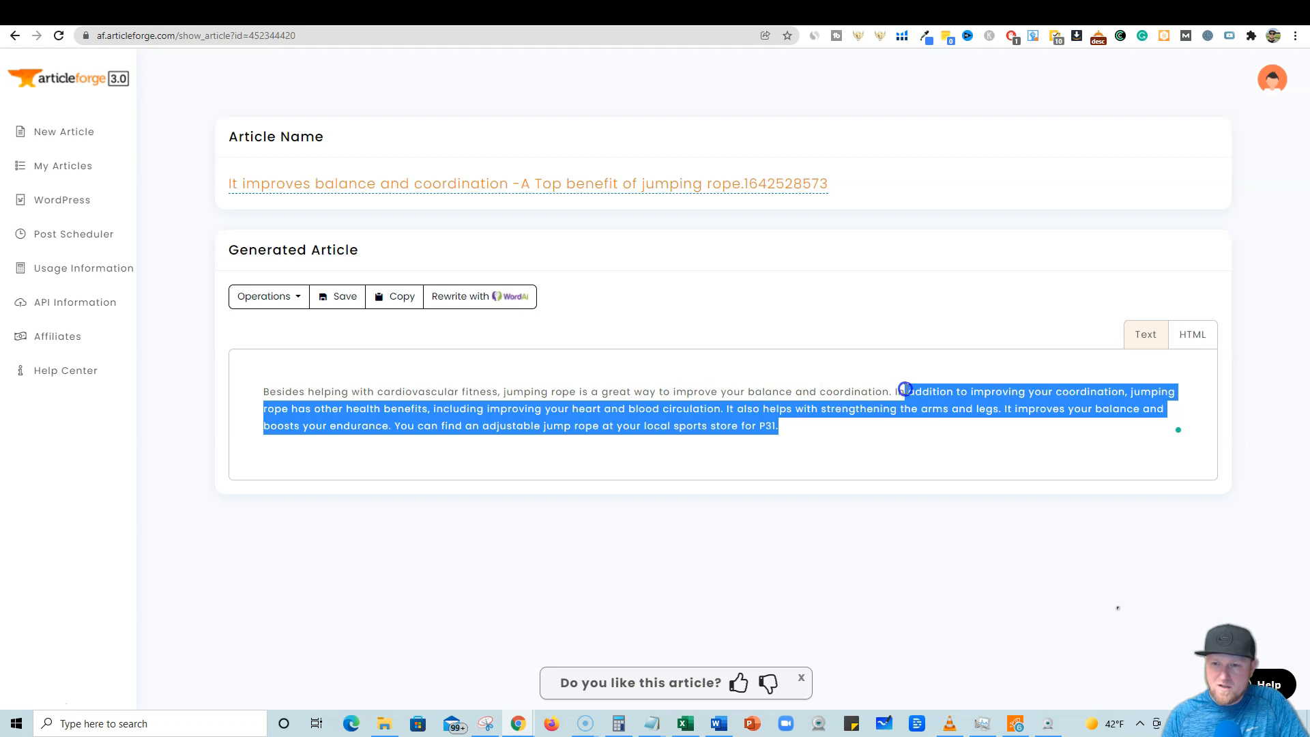
drag(912, 384, 421, 408)
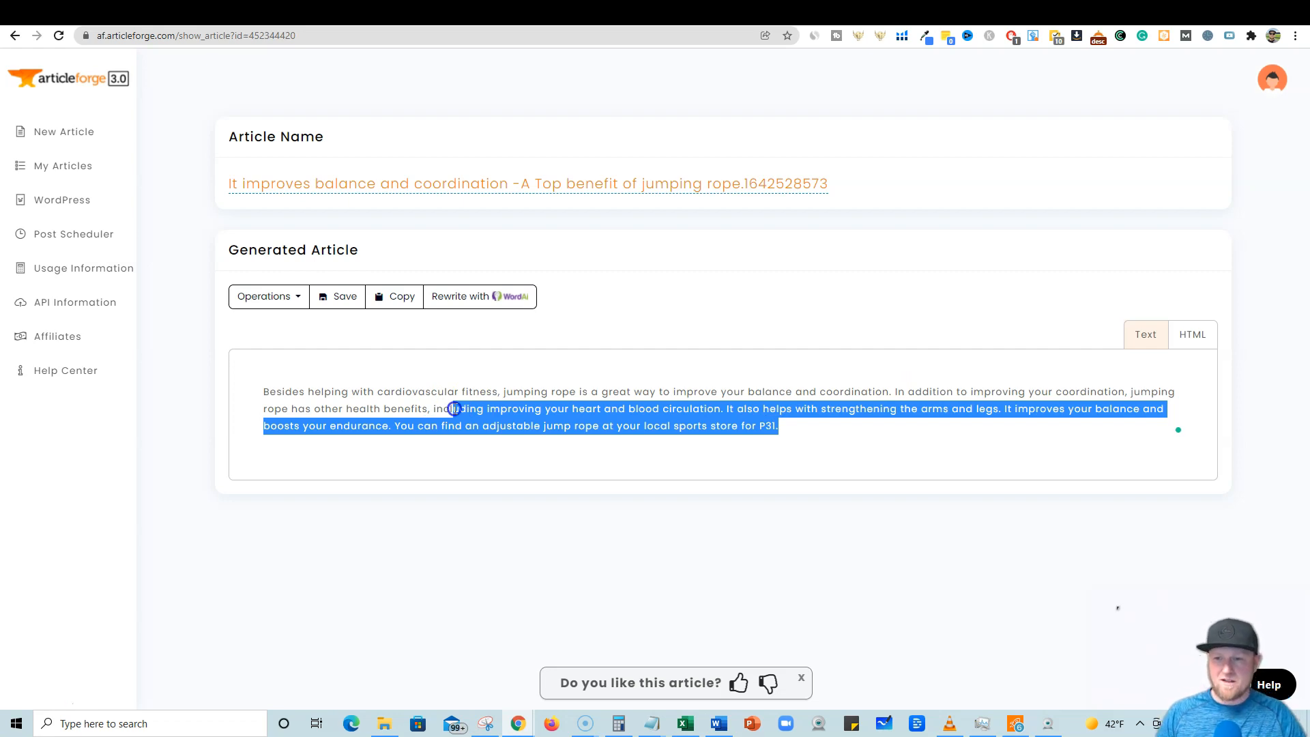
drag(489, 410, 402, 392)
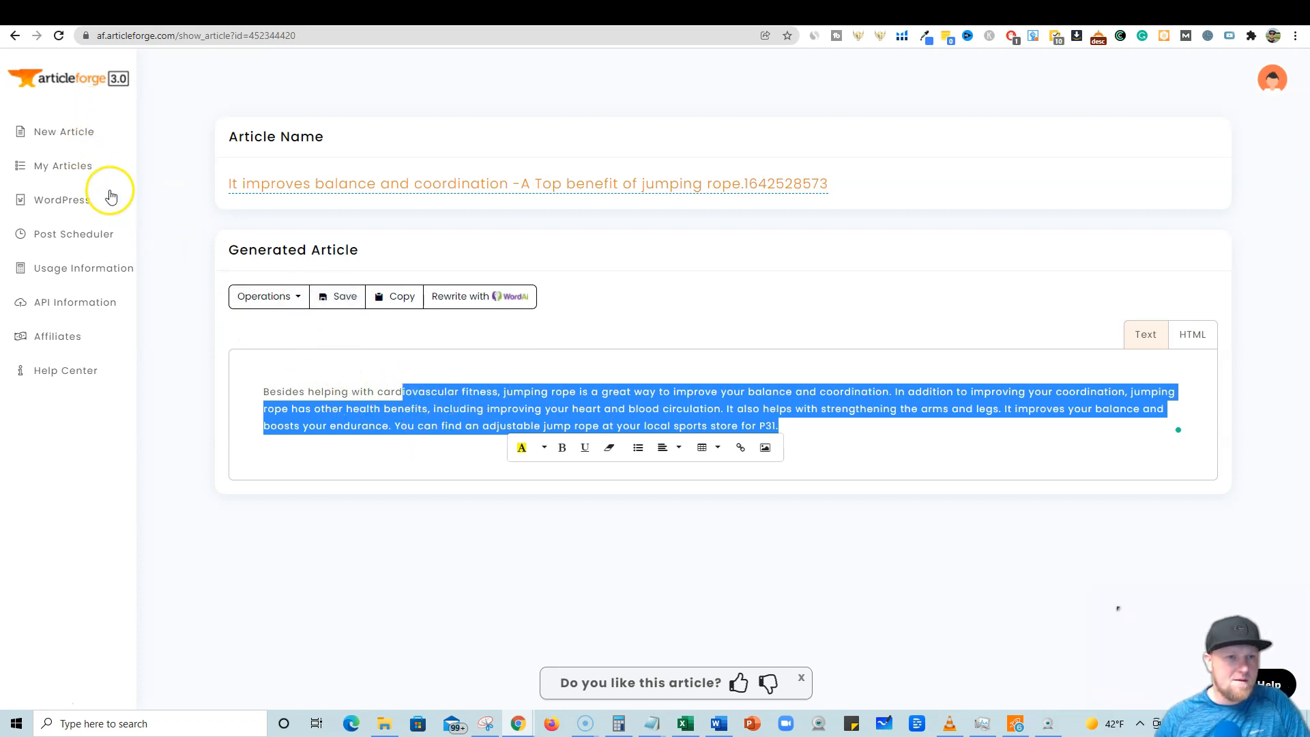
Open the 'It reduces stress' article from the article list and select all of its text.
click(69, 165)
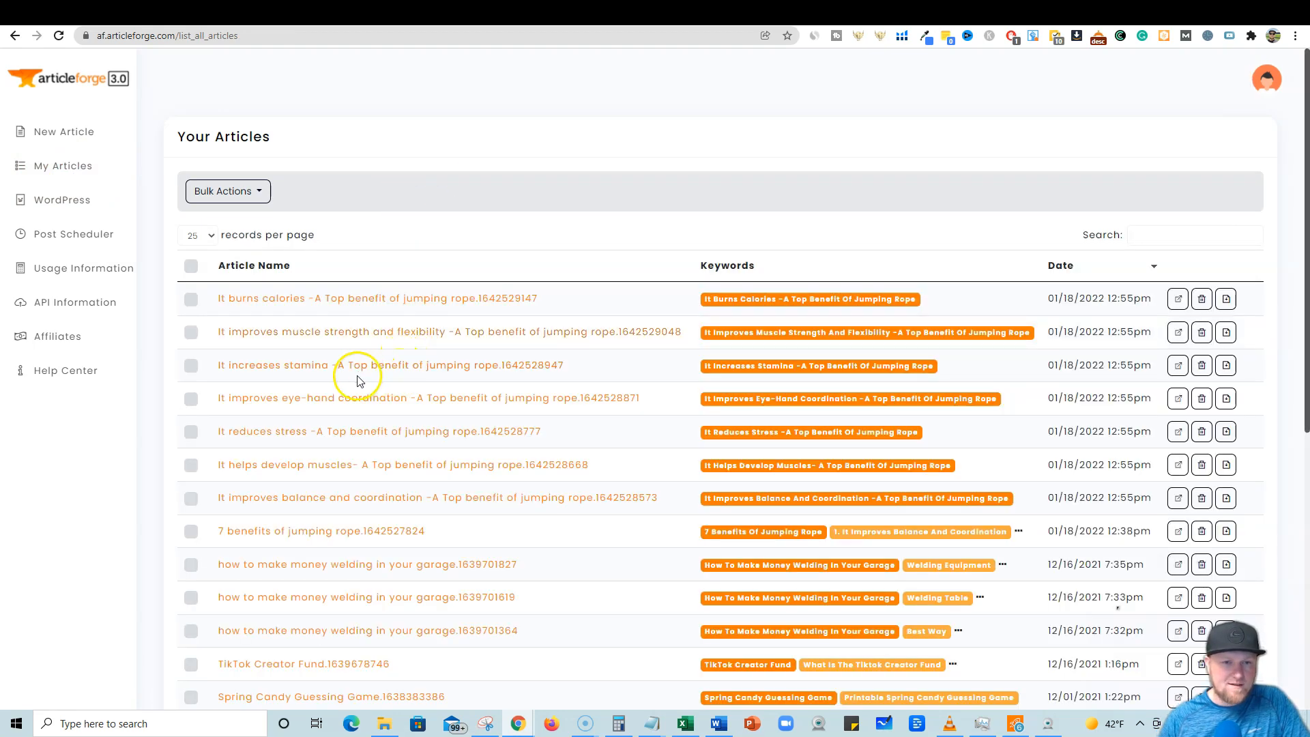
click(546, 387)
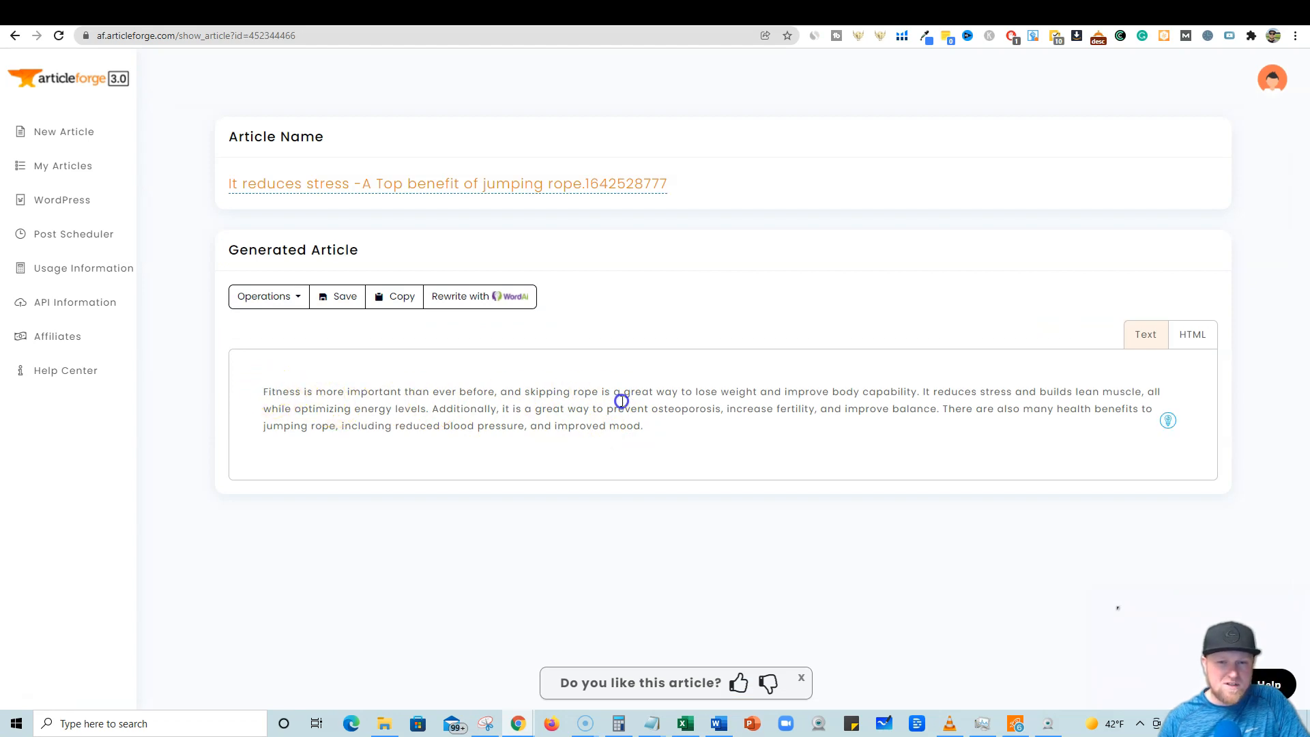
drag(643, 427, 244, 391)
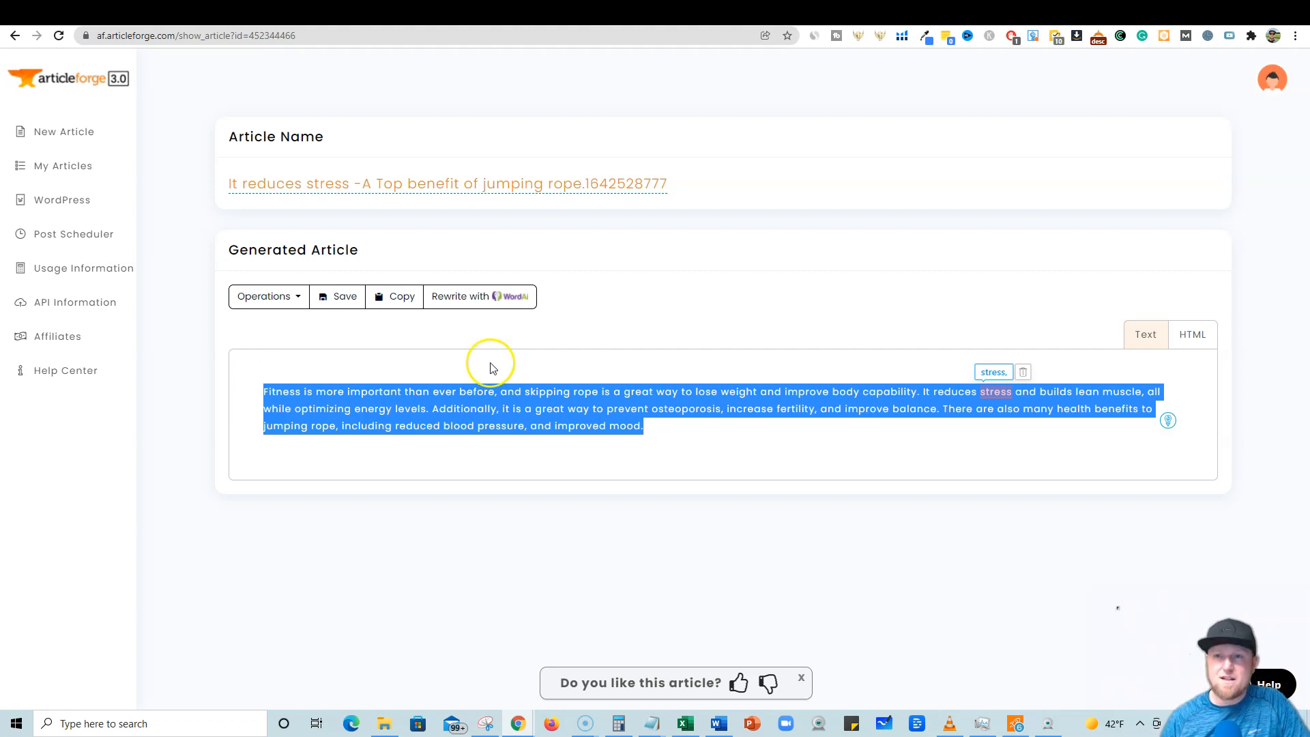
In the CloserCopy tab, open the Bullet Points to Paragraphs framework and place the cursor in its bullet points box.
click(908, 12)
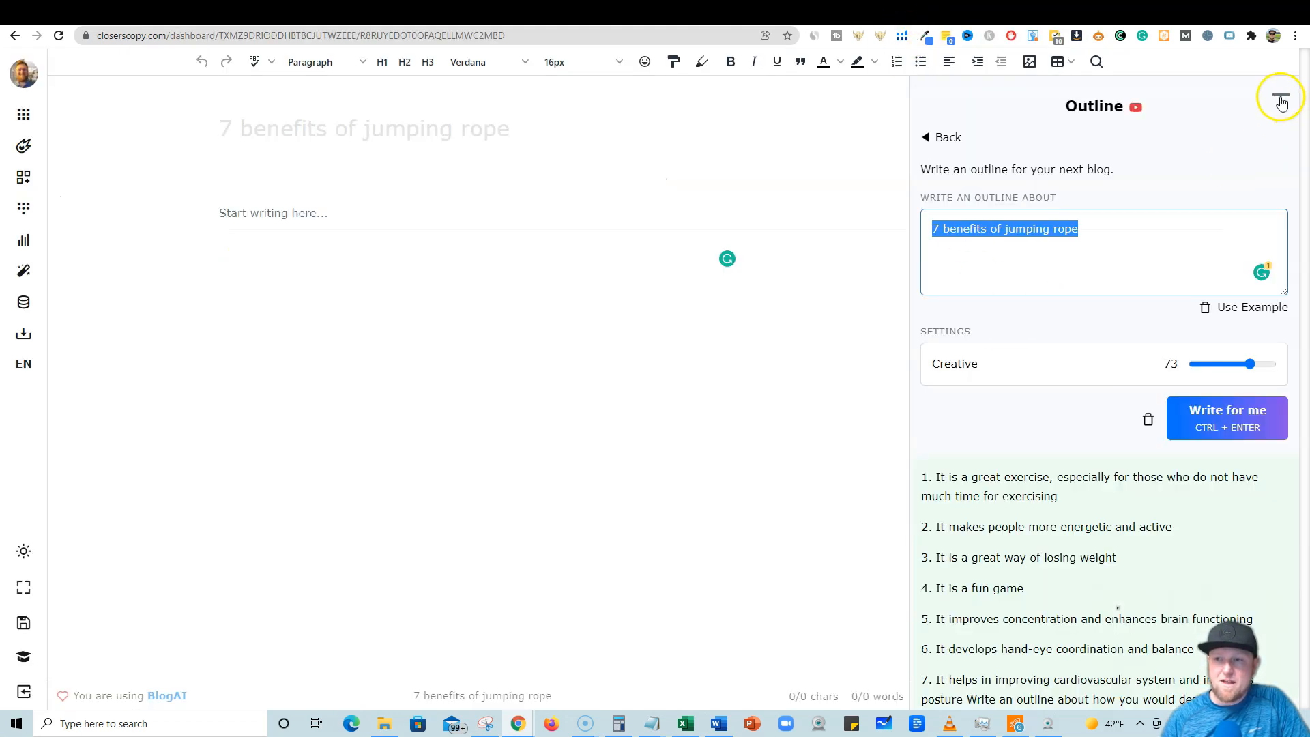
click(938, 136)
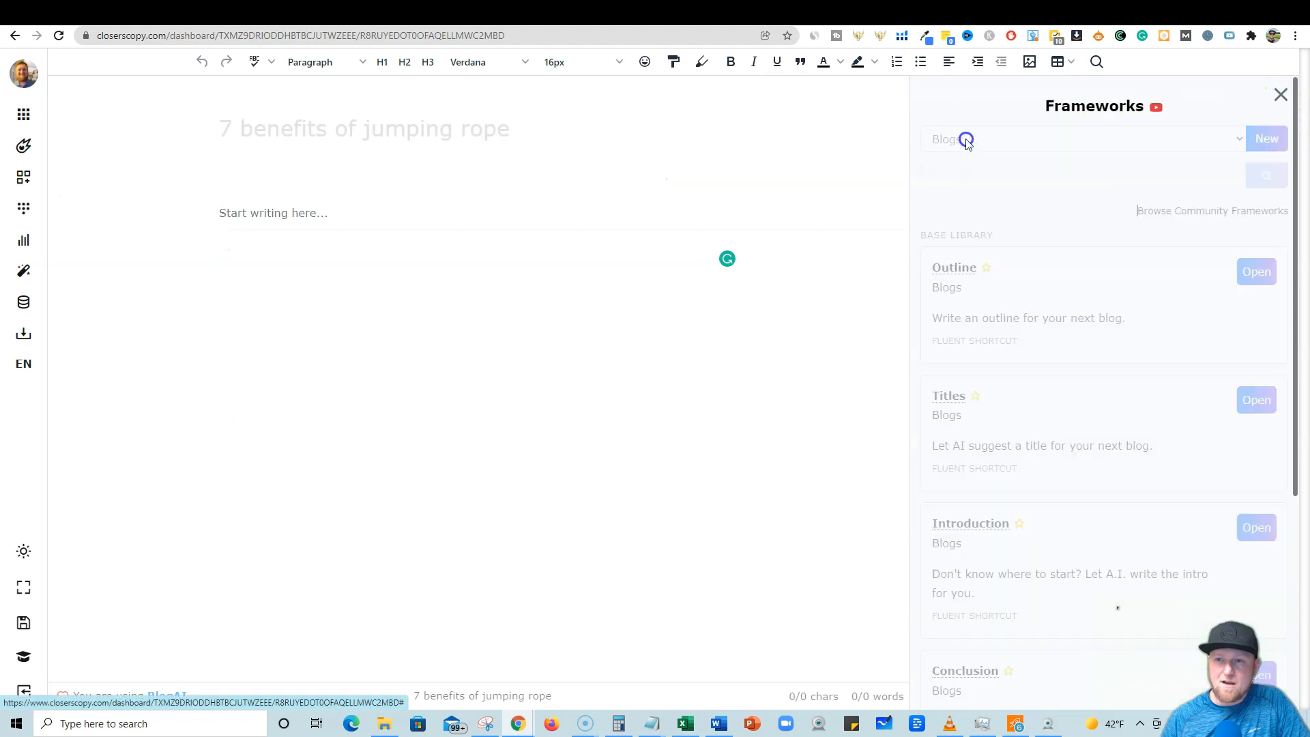
scroll(1085, 454, down, 4)
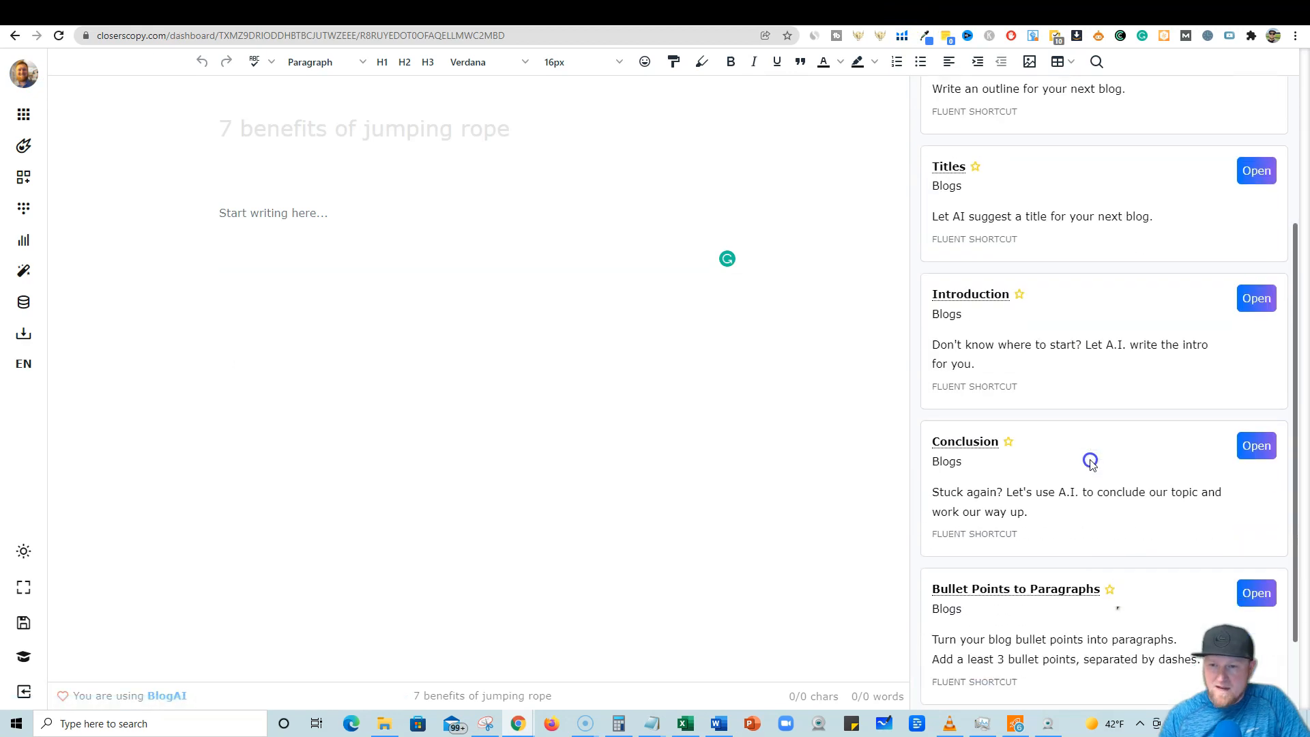
scroll(1014, 399, down, 2)
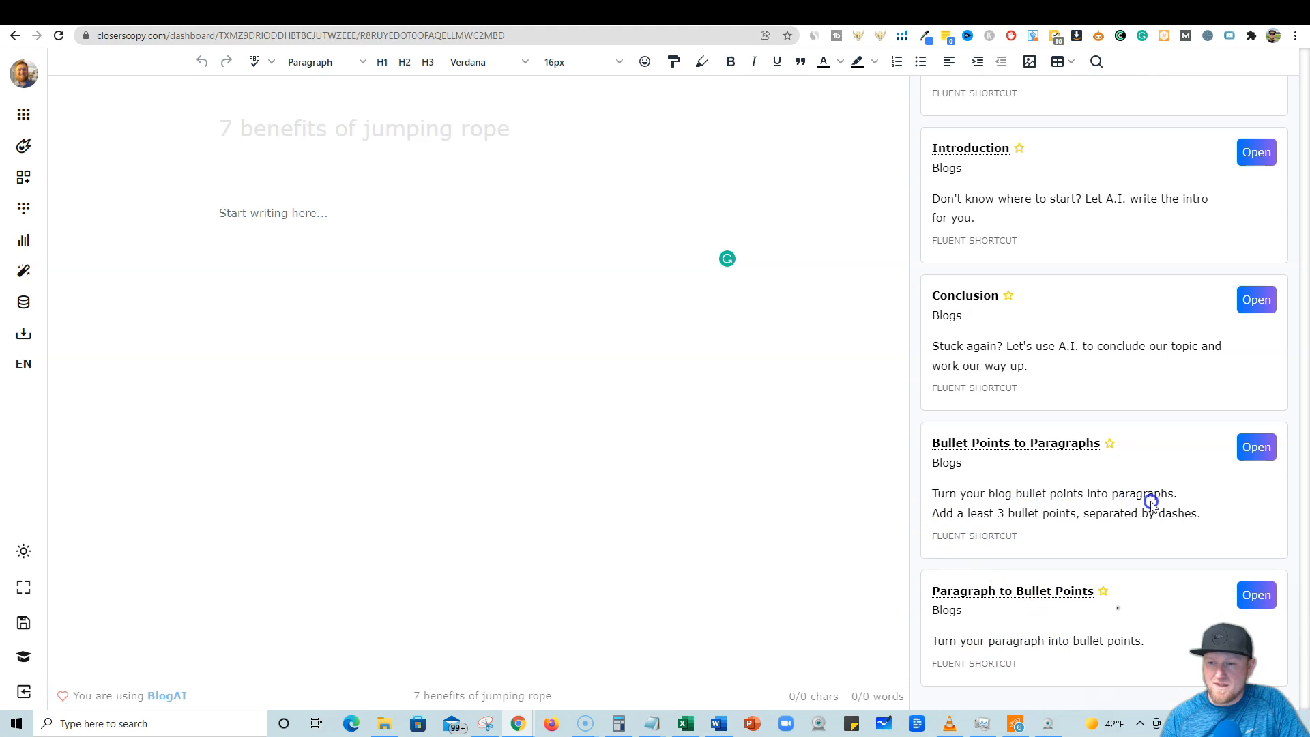
click(1256, 447)
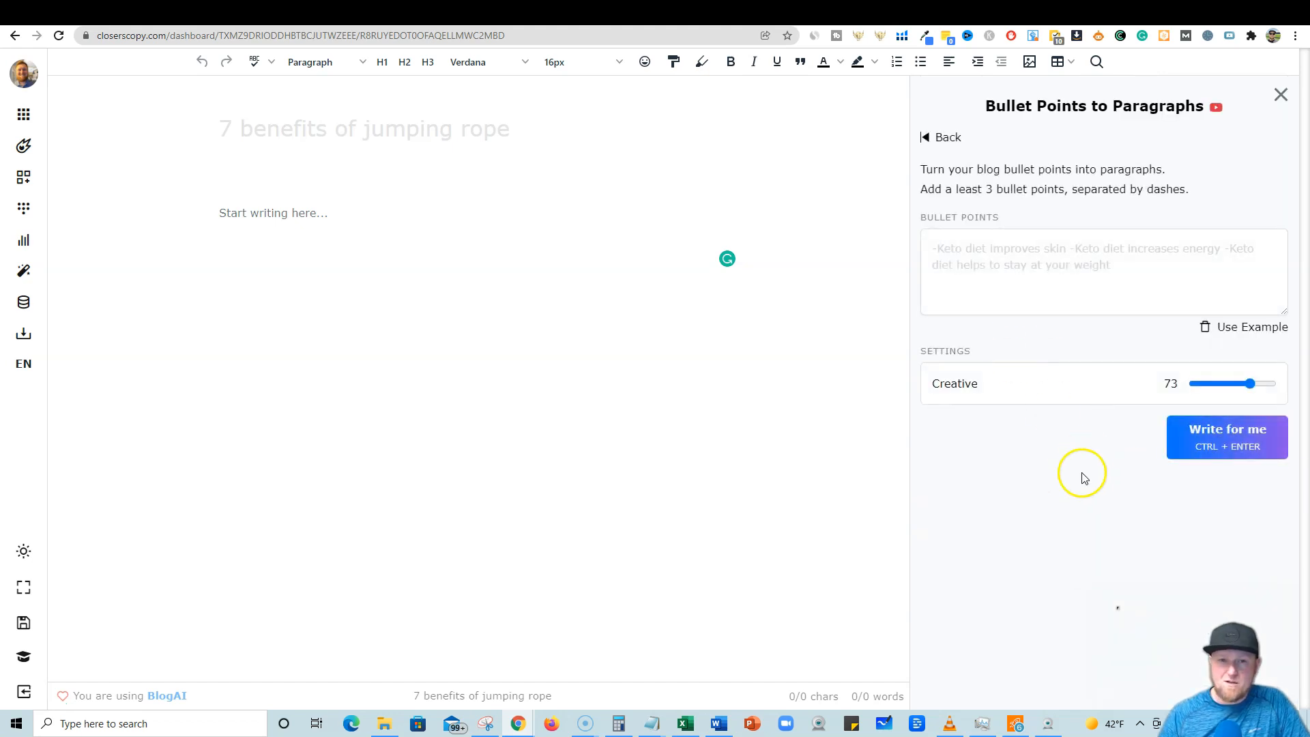
click(997, 258)
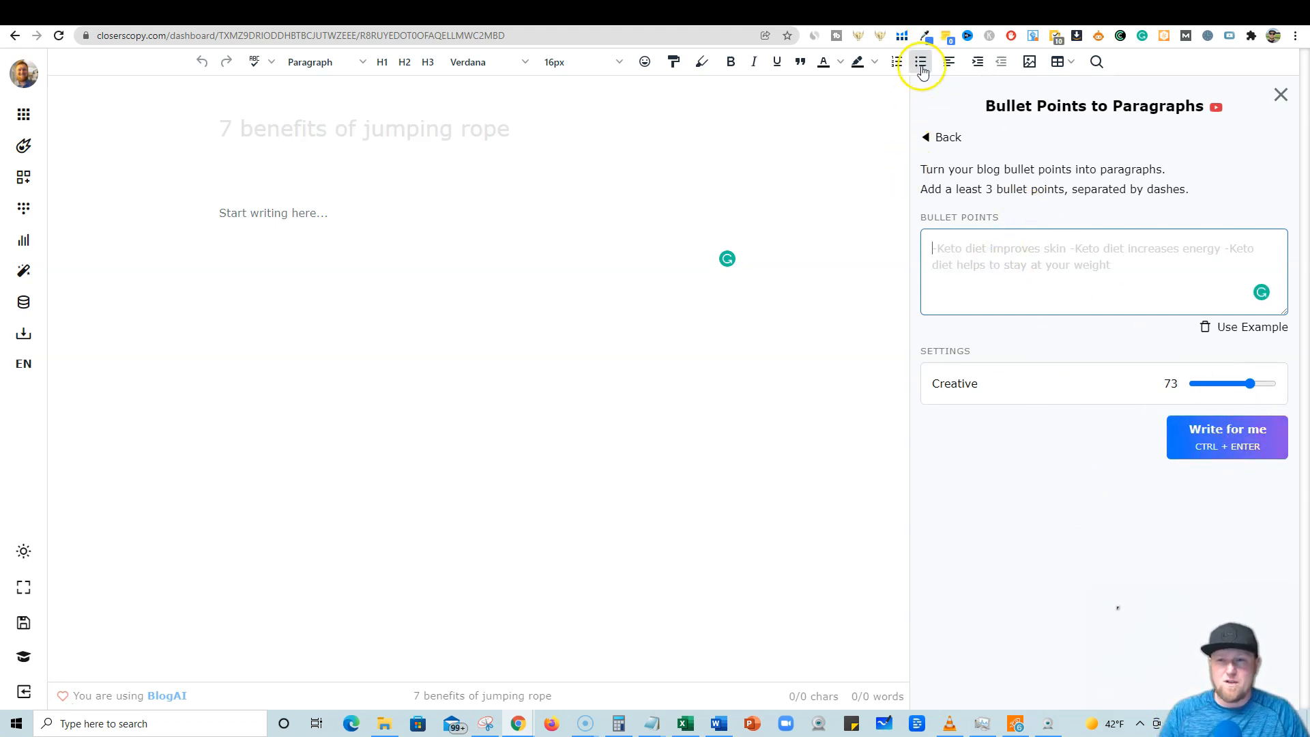
Return to the Article Forge article, then switch to the Word document and scroll through the formatted article.
click(982, 12)
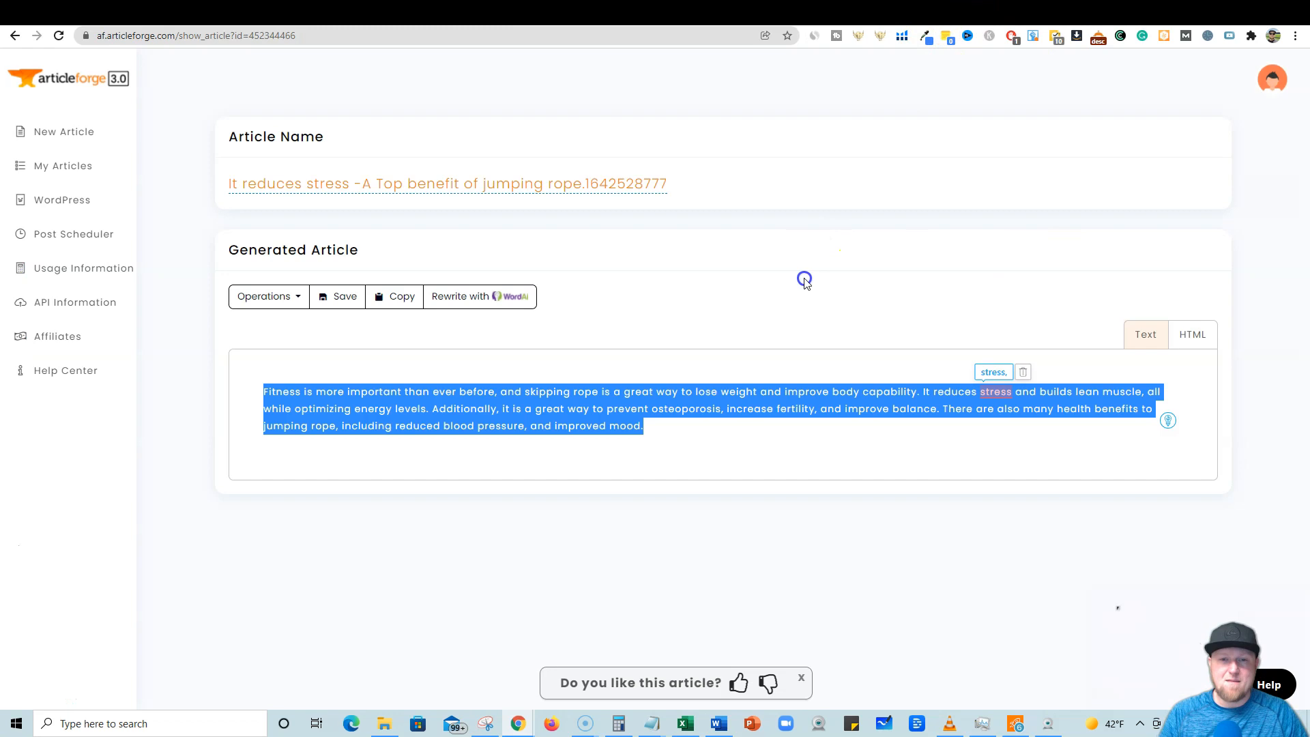
click(609, 348)
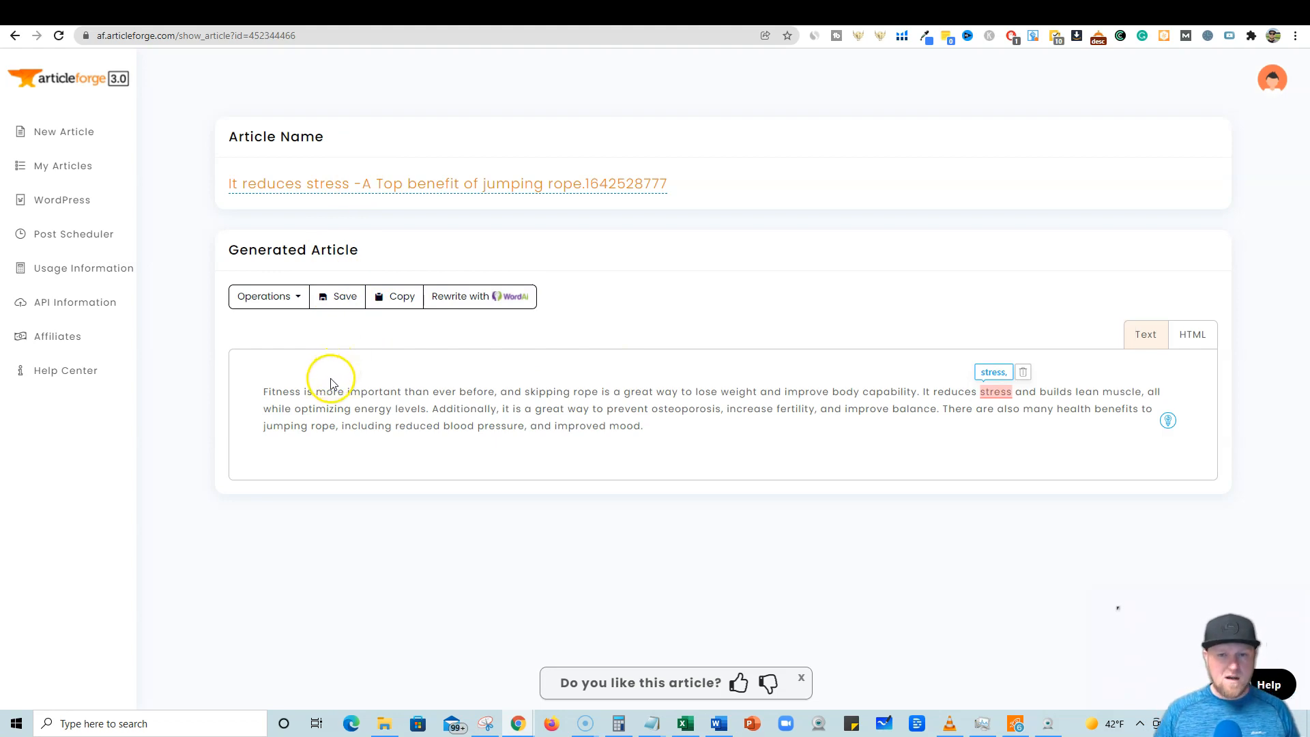
click(719, 723)
scroll(512, 403, down, 15)
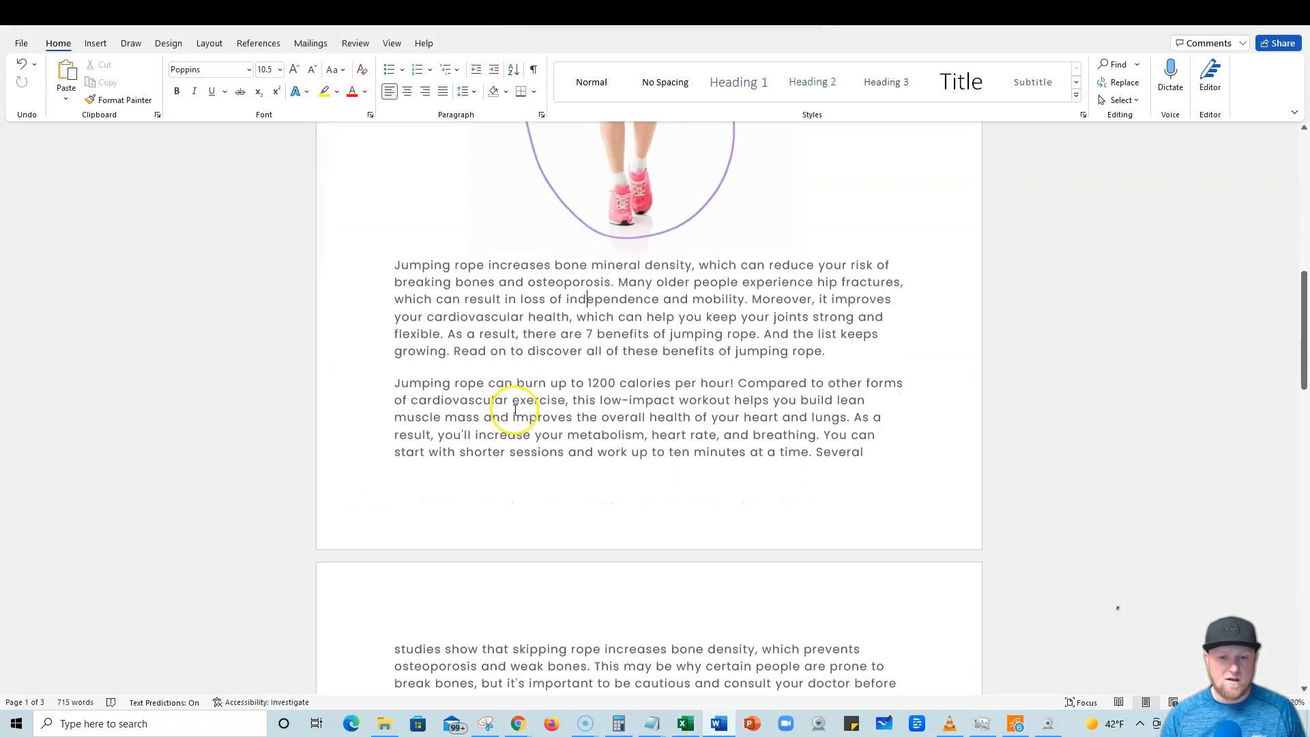
scroll(536, 395, down, 6)
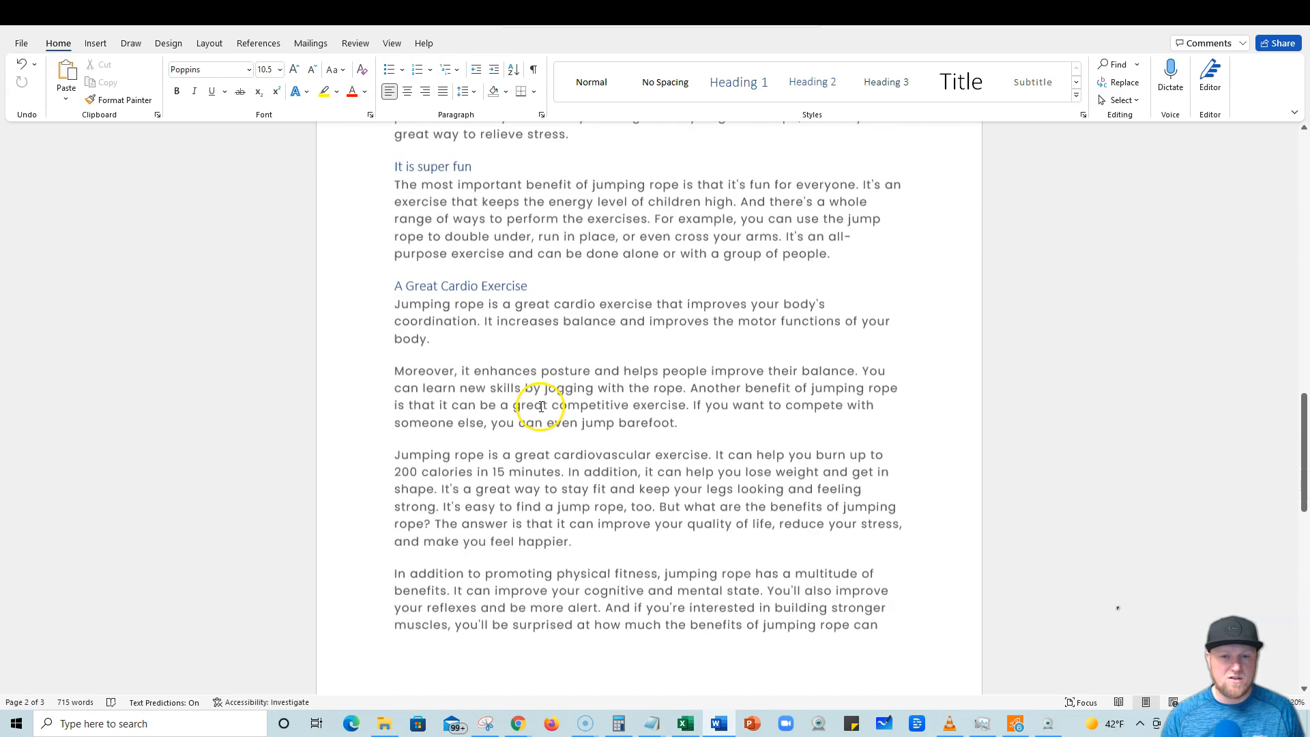
scroll(559, 495, up, 20)
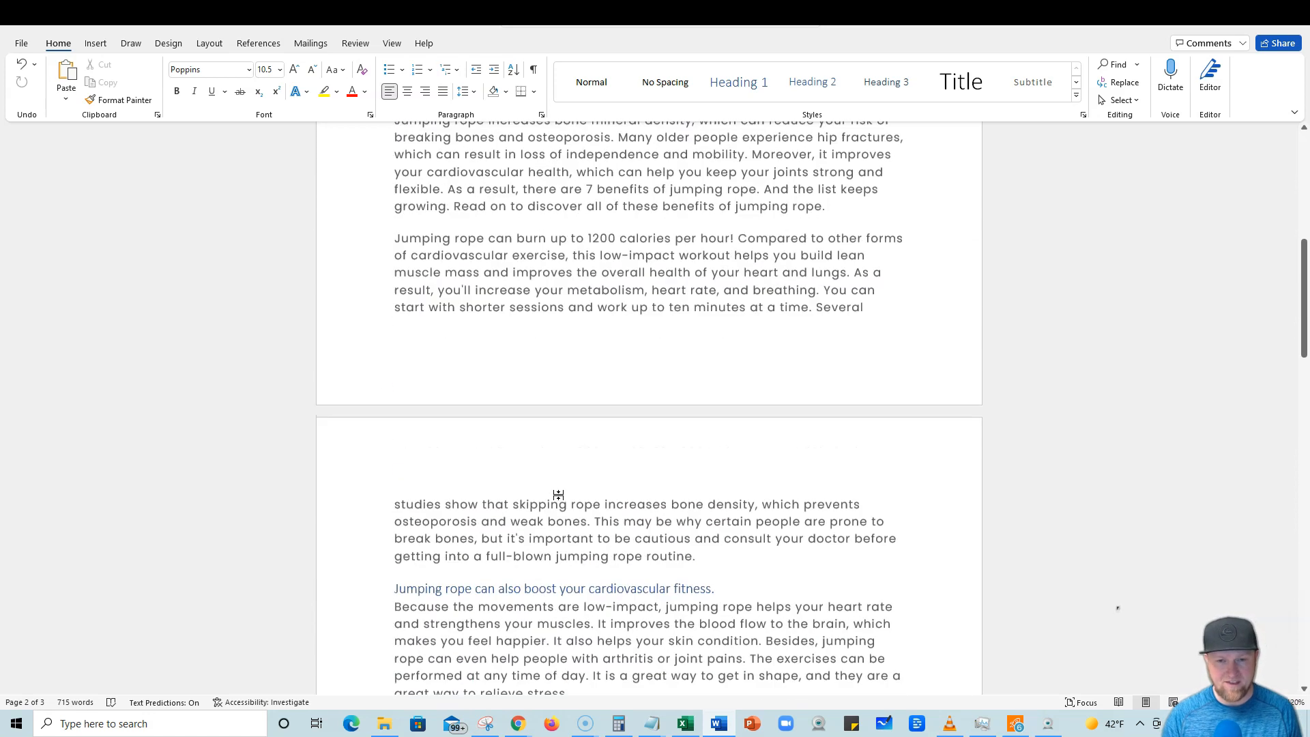
In the Word document, select the article's opening sentence about bone mineral density and osteoporosis.
scroll(561, 494, down, 12)
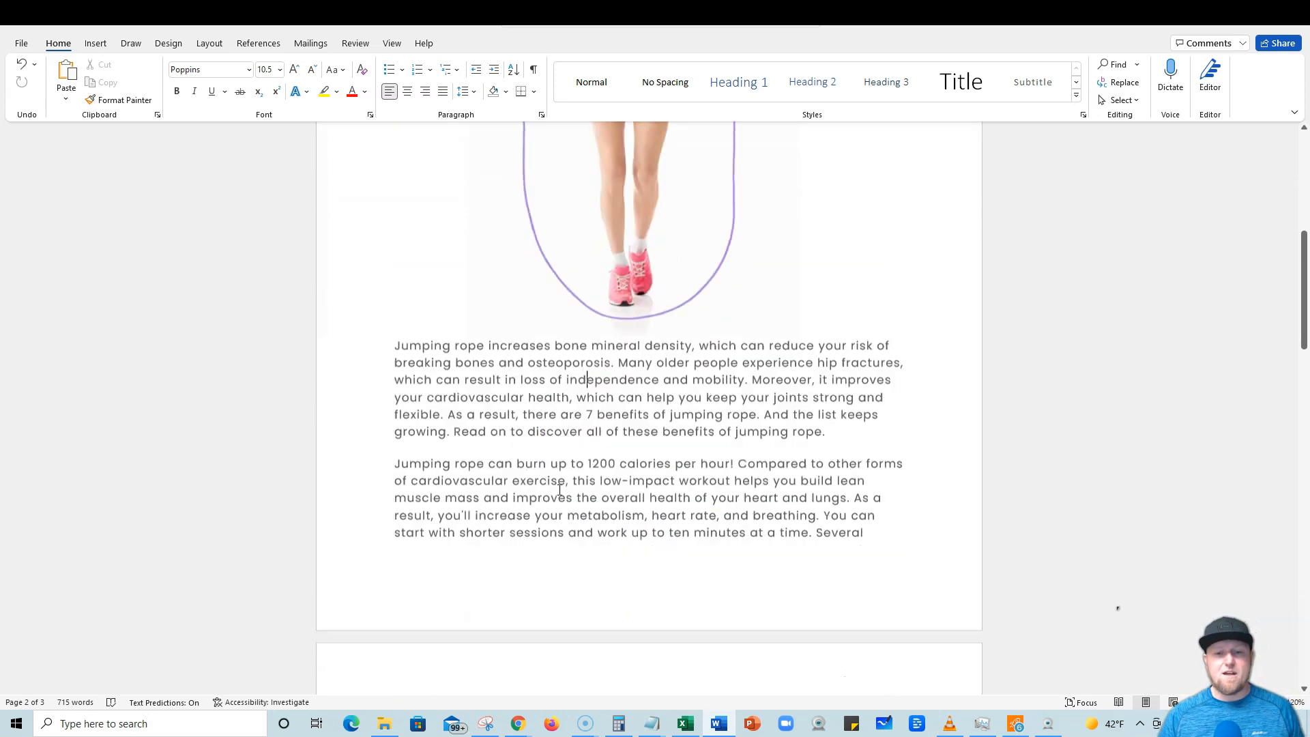
scroll(542, 440, up, 1)
scroll(530, 421, up, 1)
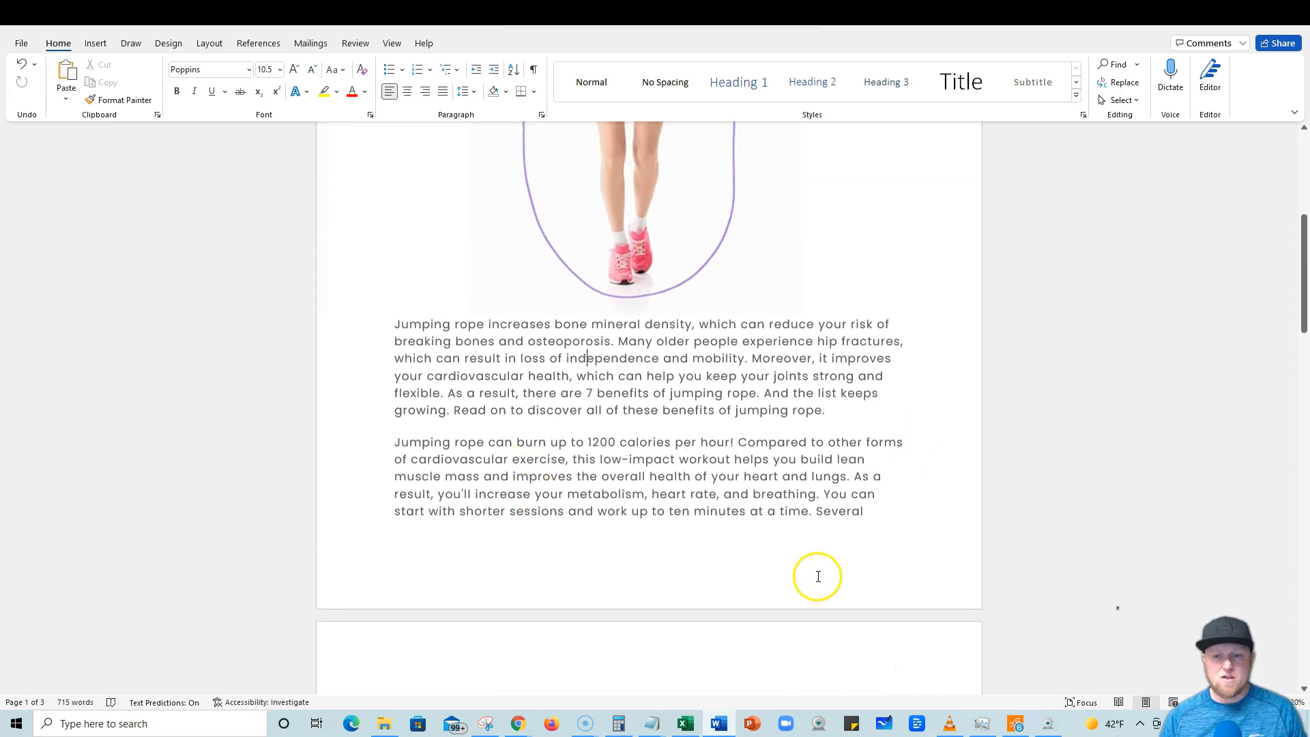
drag(392, 326, 616, 341)
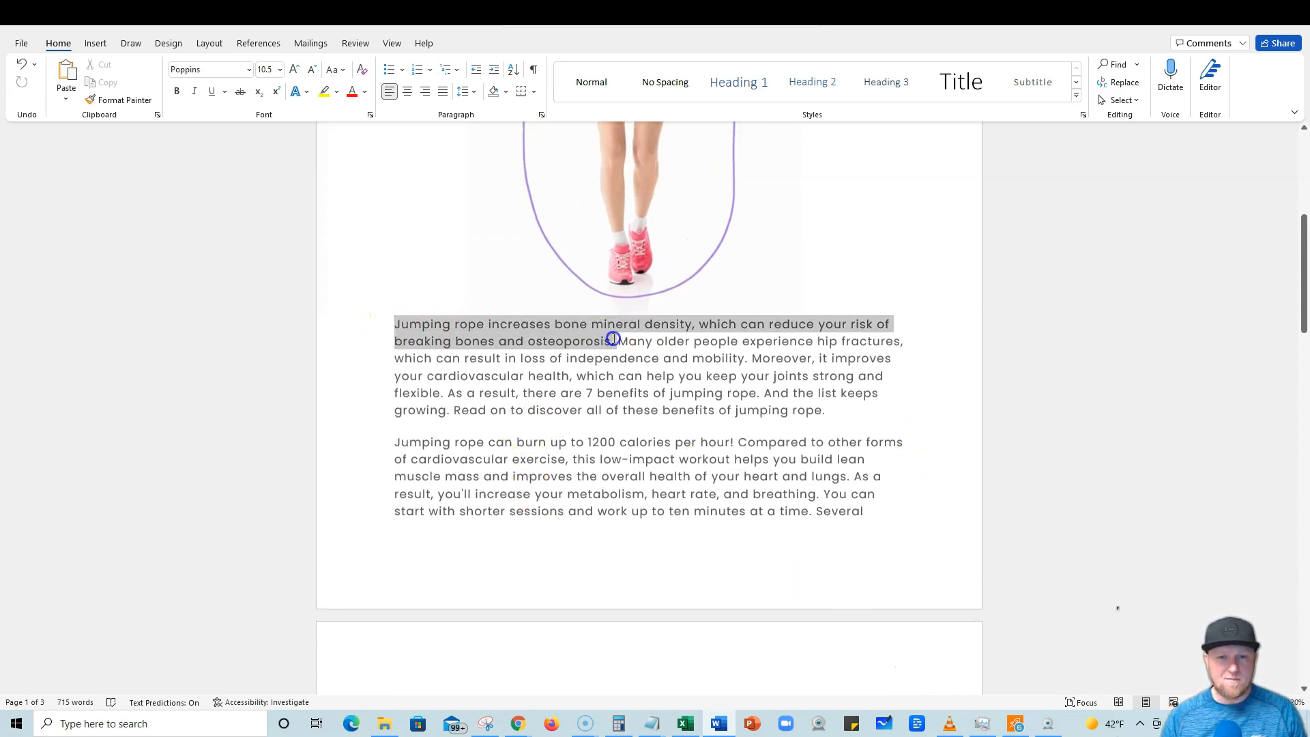
Switch back to the Article Forge article '7 benefits of jumping rope' and read through its generated text.
click(566, 710)
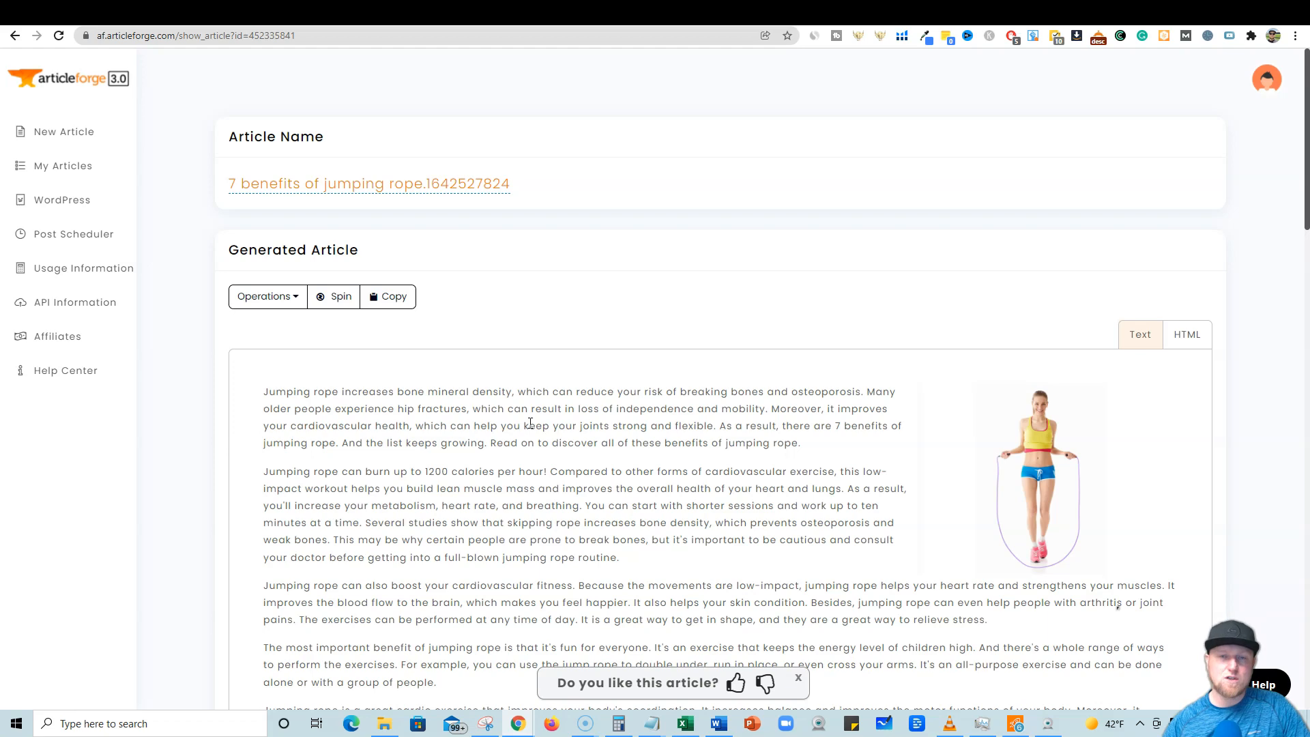
scroll(495, 463, down, 7)
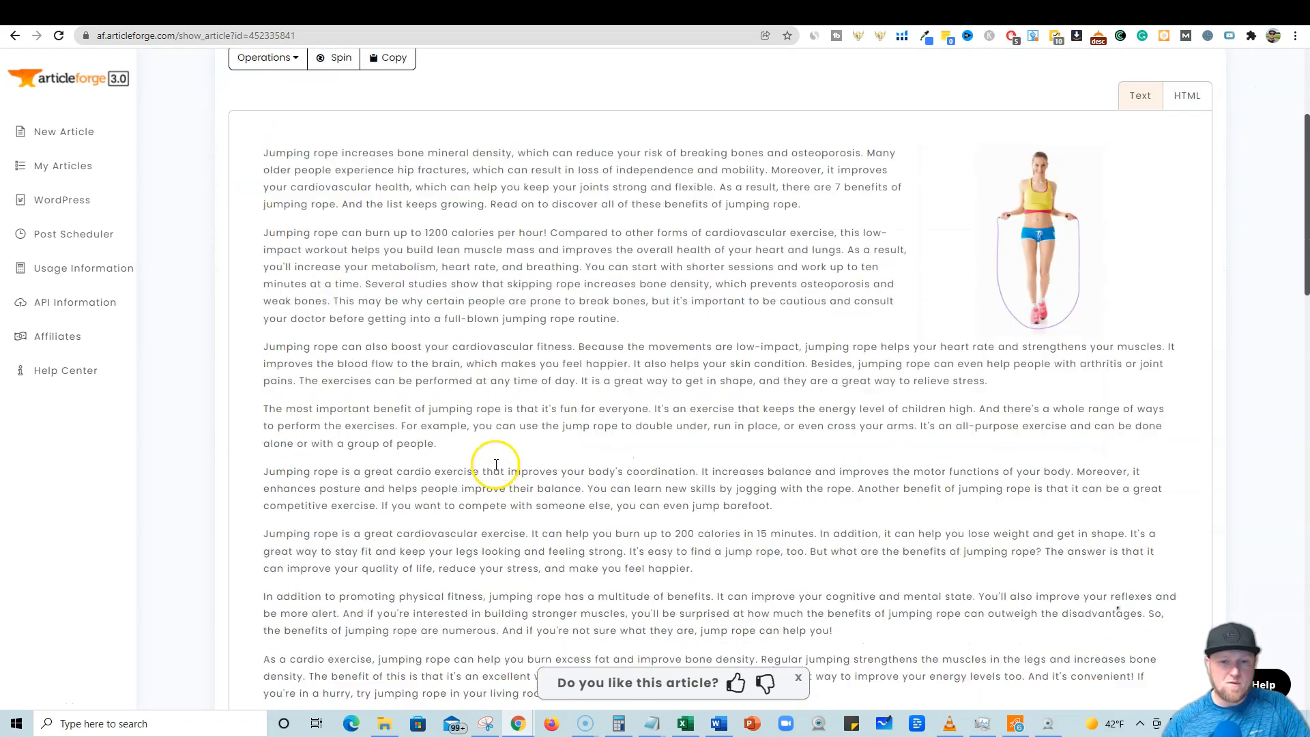
scroll(494, 463, up, 3)
scroll(496, 466, up, 4)
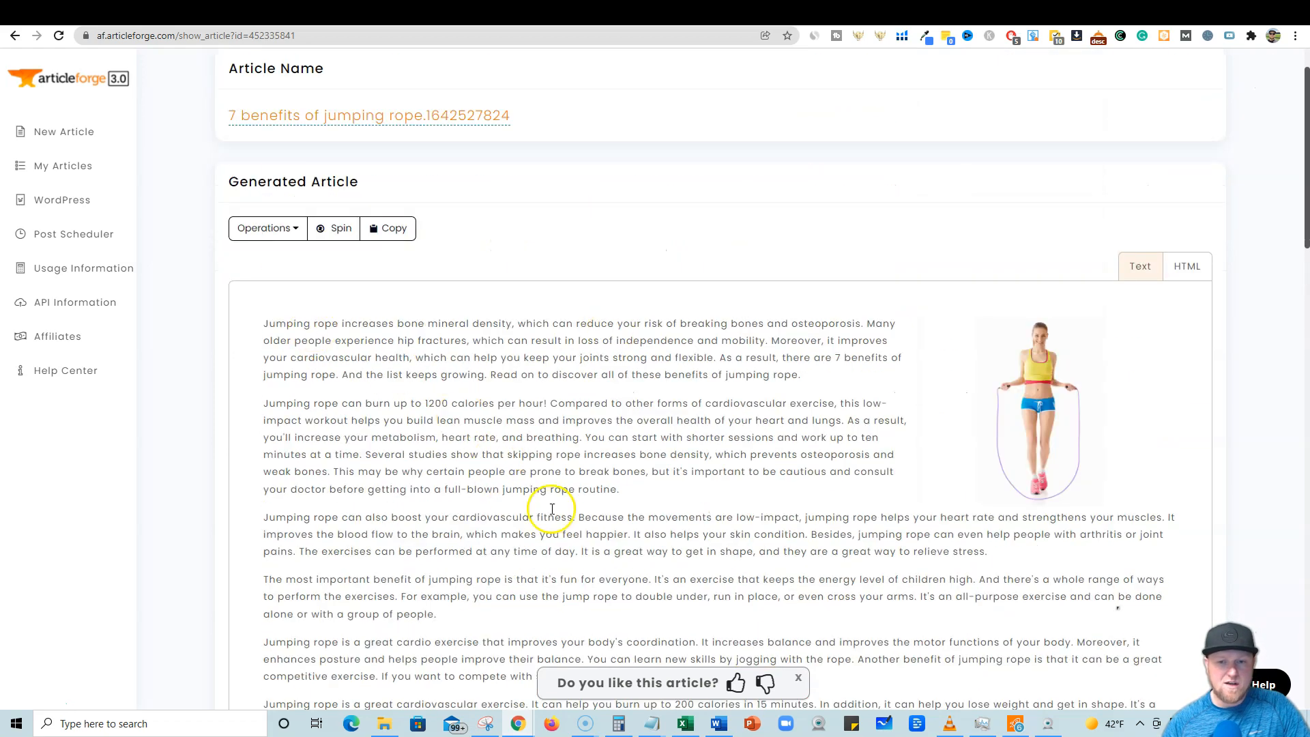
scroll(556, 509, down, 5)
scroll(558, 500, up, 4)
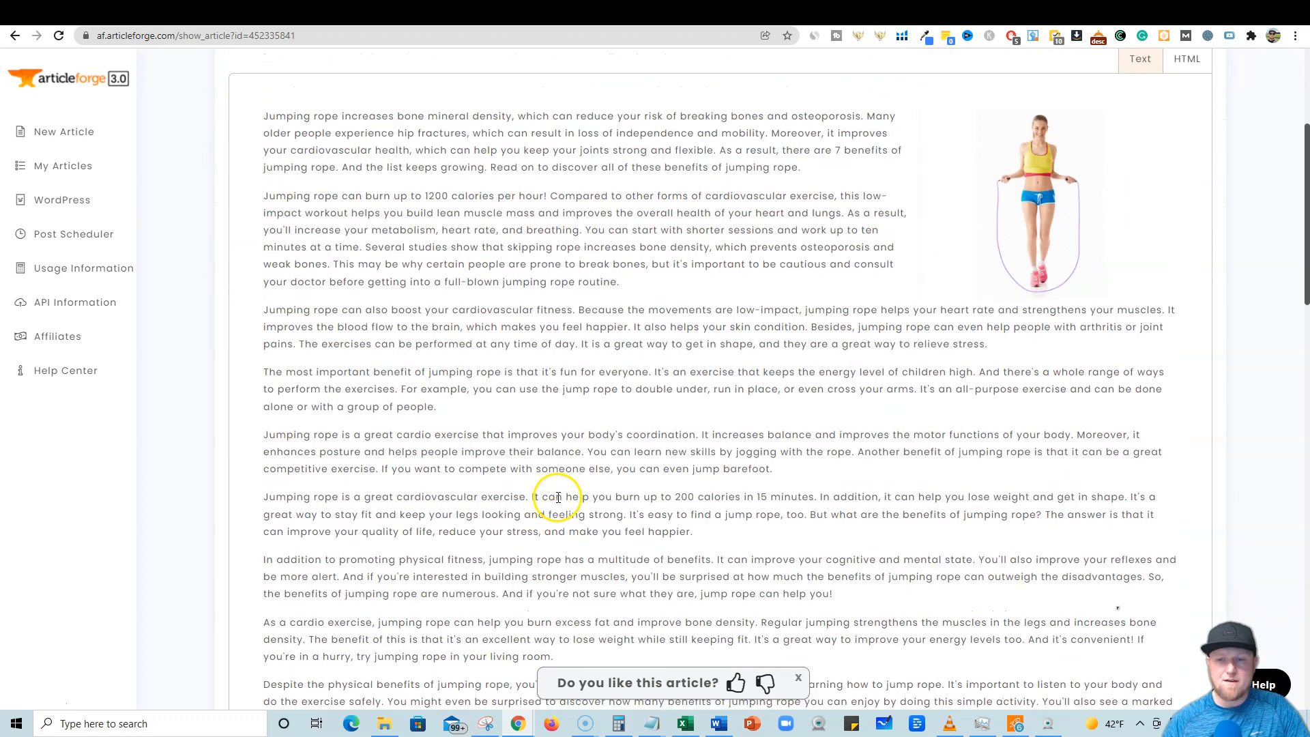
scroll(560, 486, up, 1)
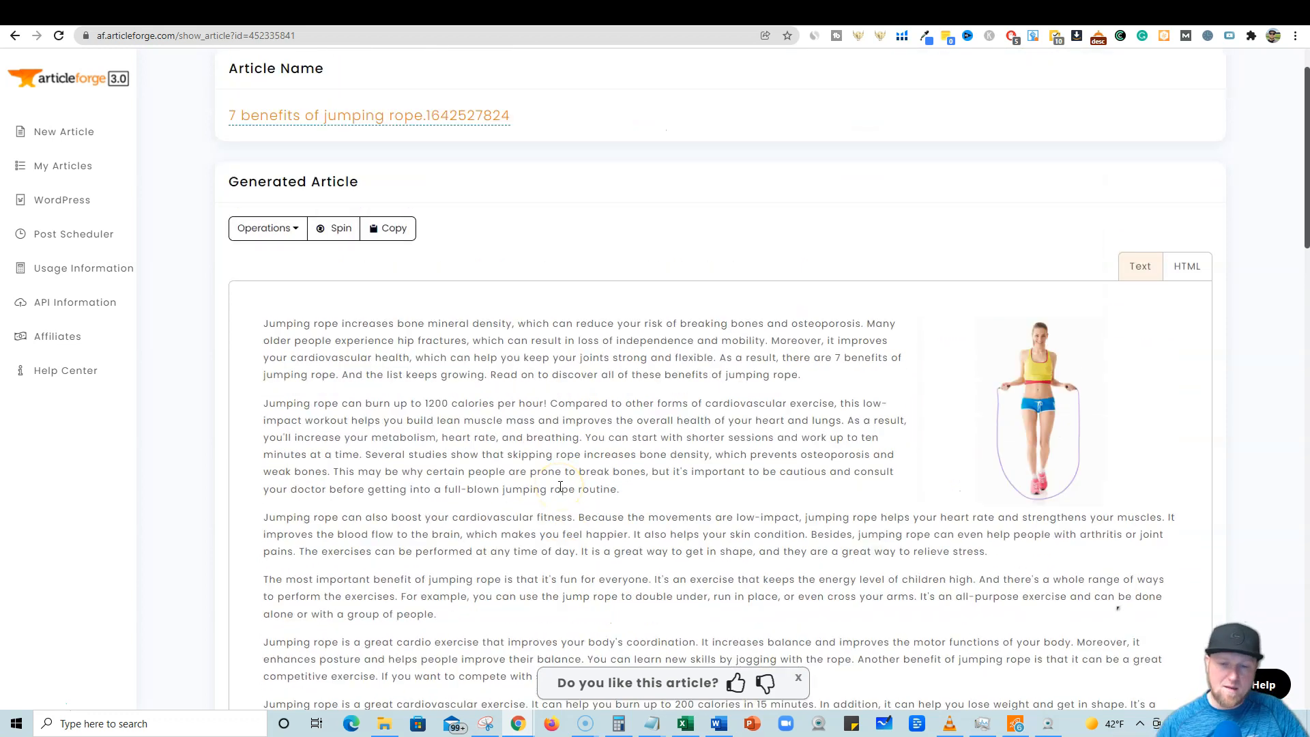
scroll(560, 486, up, 1)
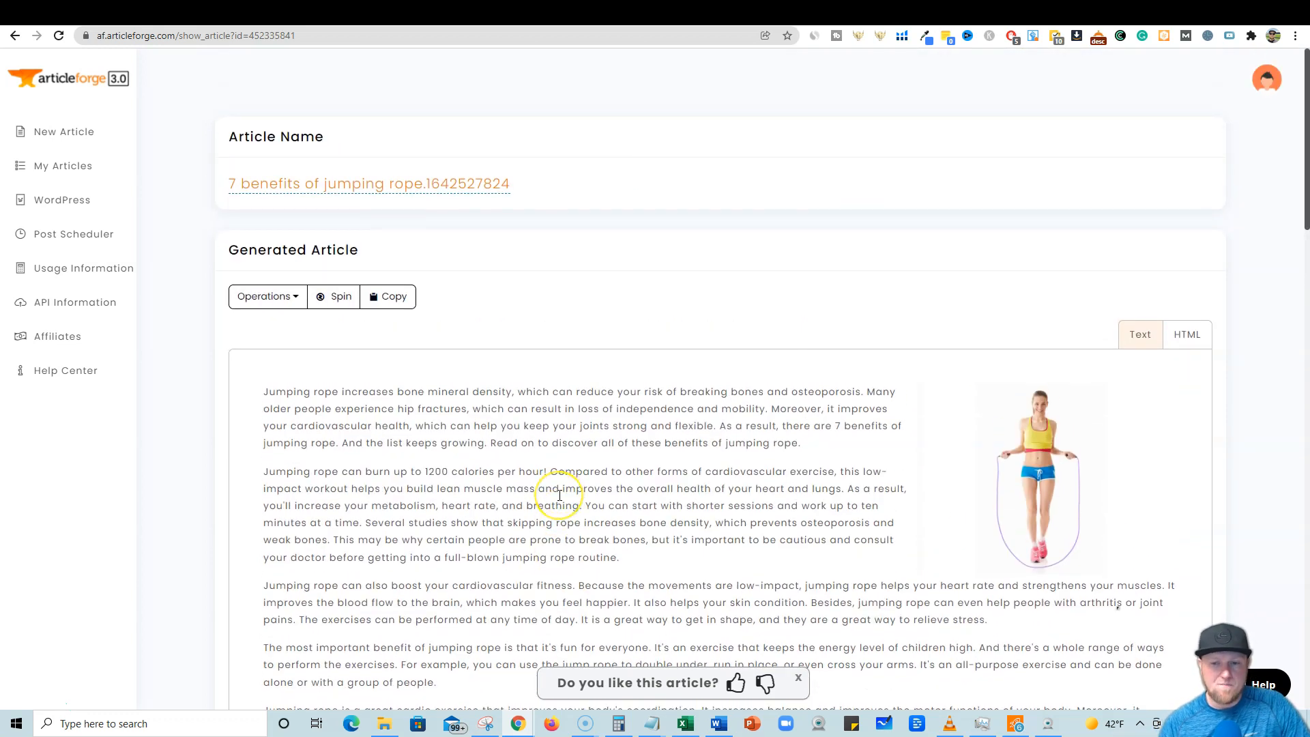
scroll(559, 496, down, 8)
scroll(559, 496, up, 8)
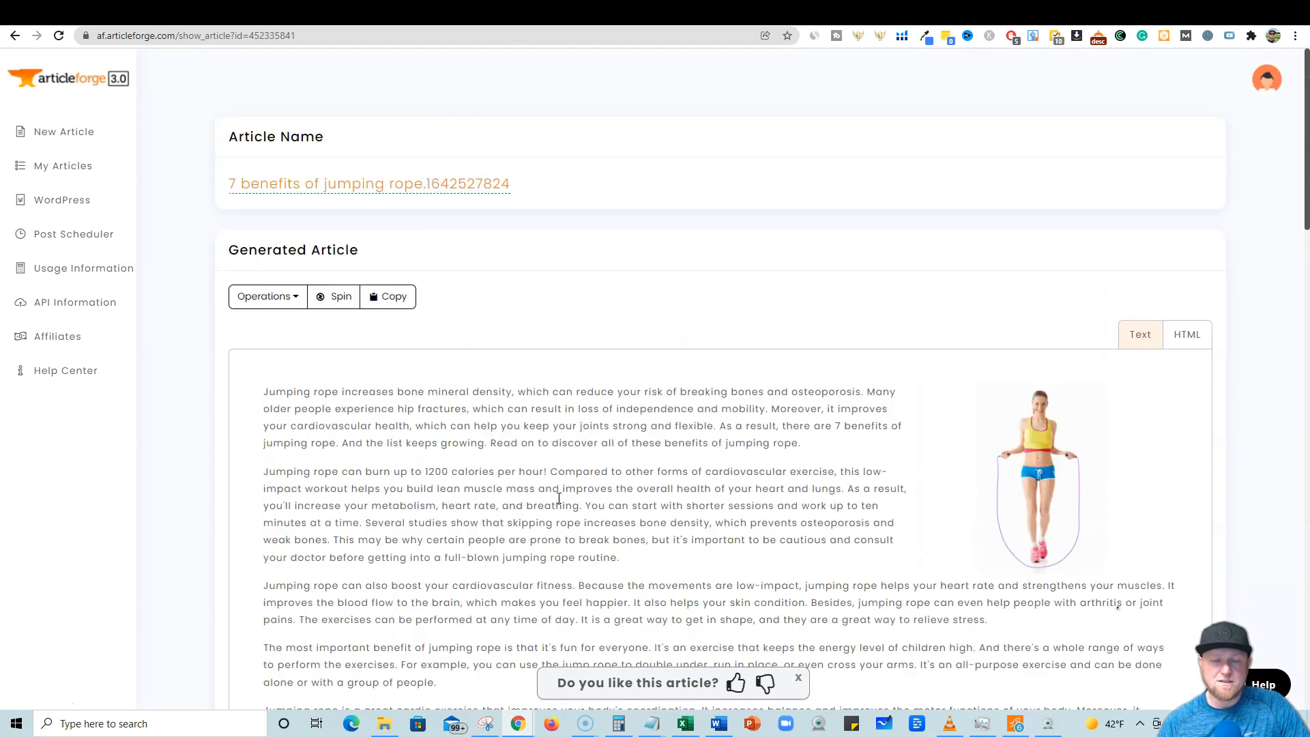